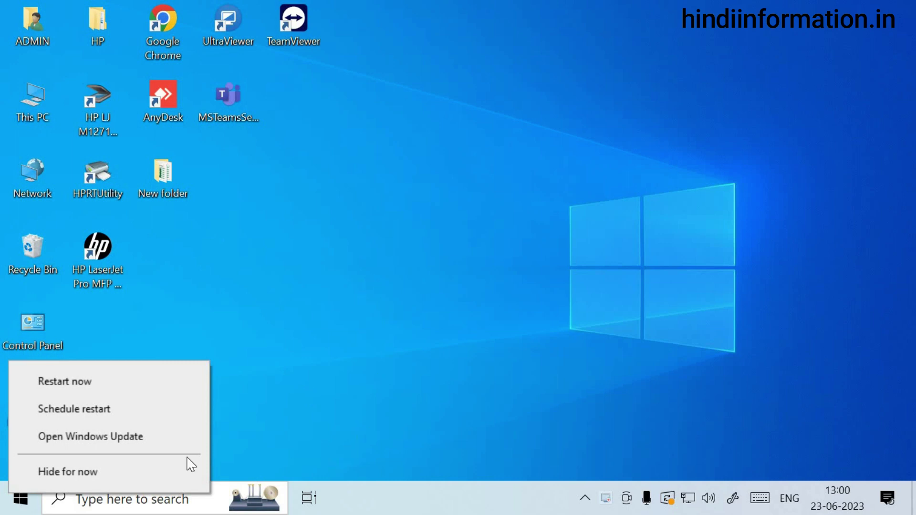
# Hide the Windows restart reminder for now and open Google Chrome from the desktop
pyautogui.click(72, 473)
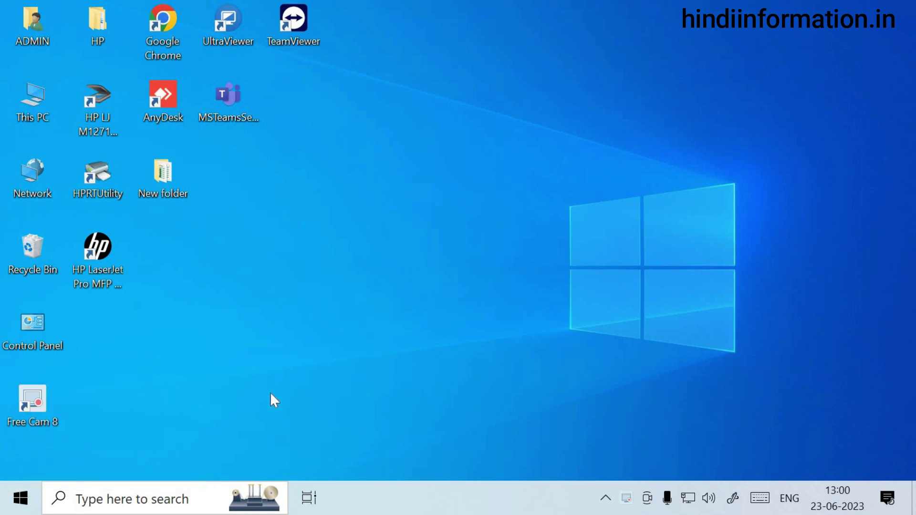
pyautogui.rightClick(301, 242)
pyautogui.click(339, 293)
pyautogui.doubleClick(177, 22)
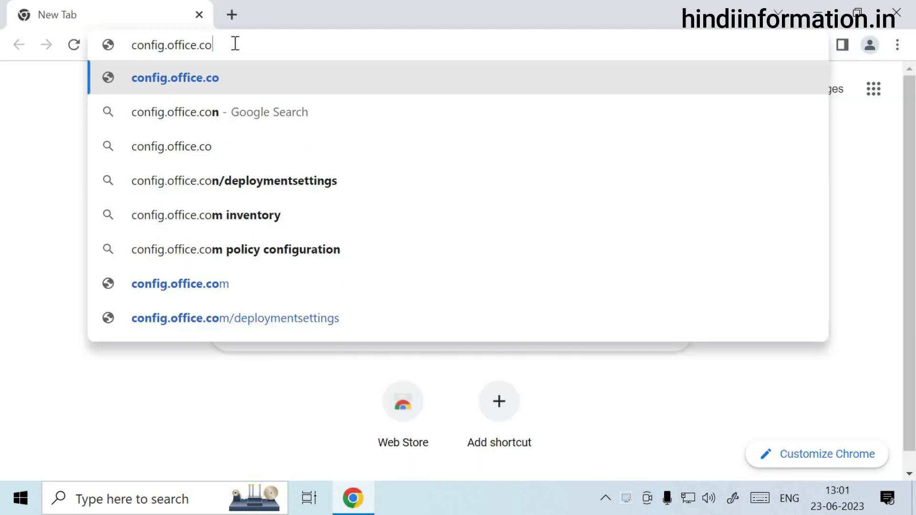
pyautogui.write('M')
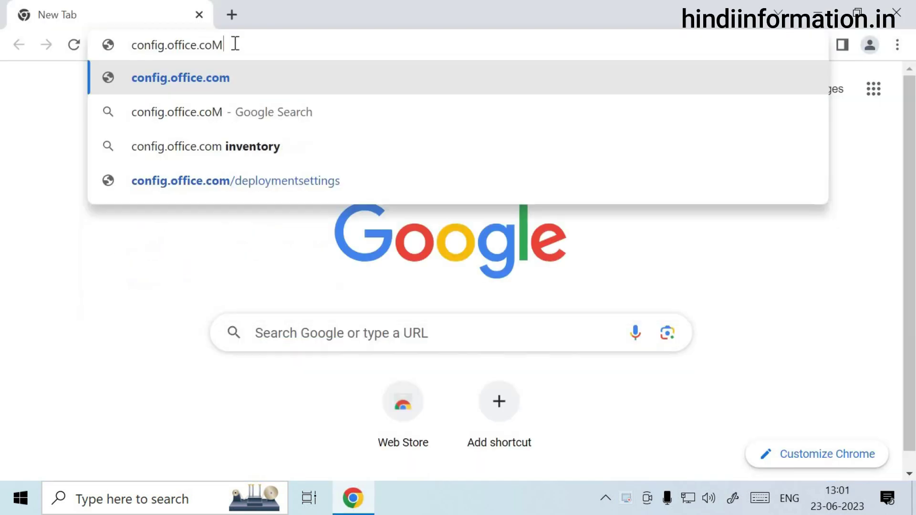
pyautogui.press('BackSpace')
pyautogui.press('BackSpace')
pyautogui.press('BackSpace')
pyautogui.press('BackSpace')
pyautogui.press('BackSpace')
pyautogui.press('BackSpace')
pyautogui.press('BackSpace')
pyautogui.press('BackSpace')
pyautogui.press('BackSpace')
pyautogui.press('BackSpace')
pyautogui.press('BackSpace')
pyautogui.press('BackSpace')
pyautogui.press('BackSpace')
pyautogui.press('BackSpace')
pyautogui.press('BackSpace')
pyautogui.press('BackSpace')
pyautogui.press('BackSpace')
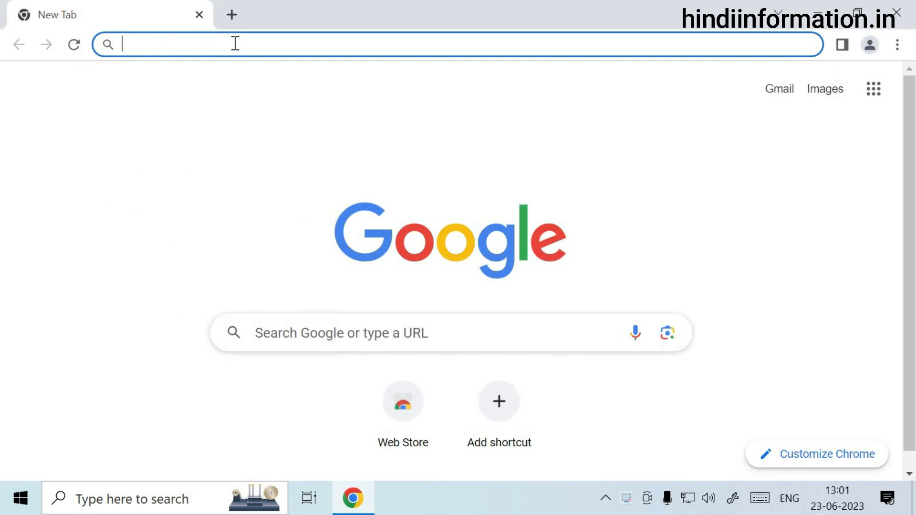
# Go to the website config.office.com
pyautogui.write('config')
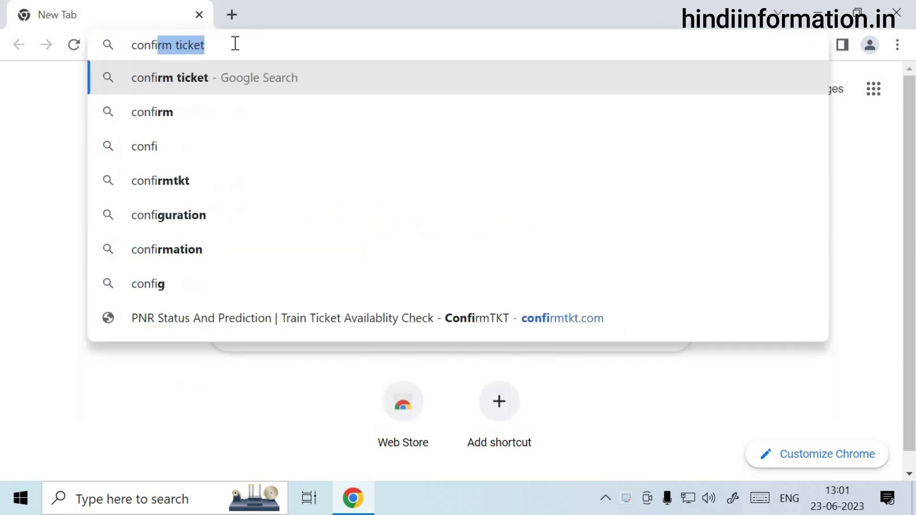
pyautogui.write('.')
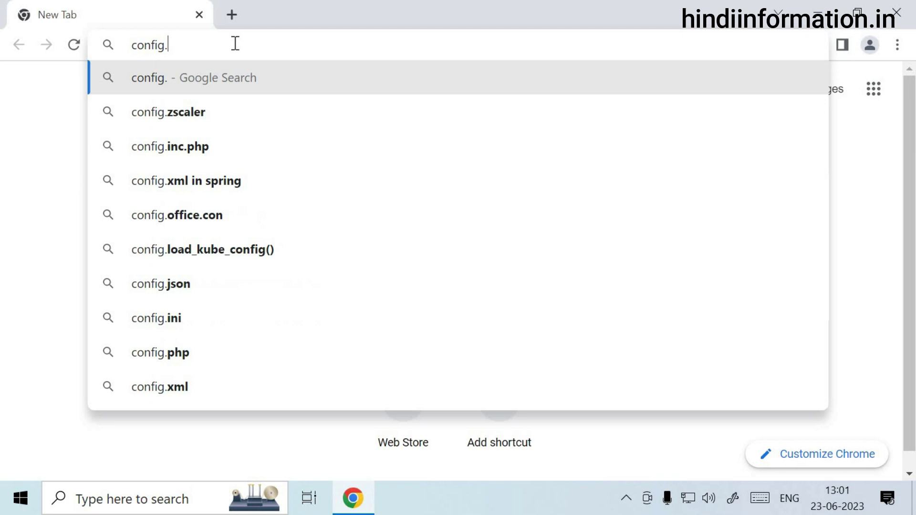
pyautogui.write('offic')
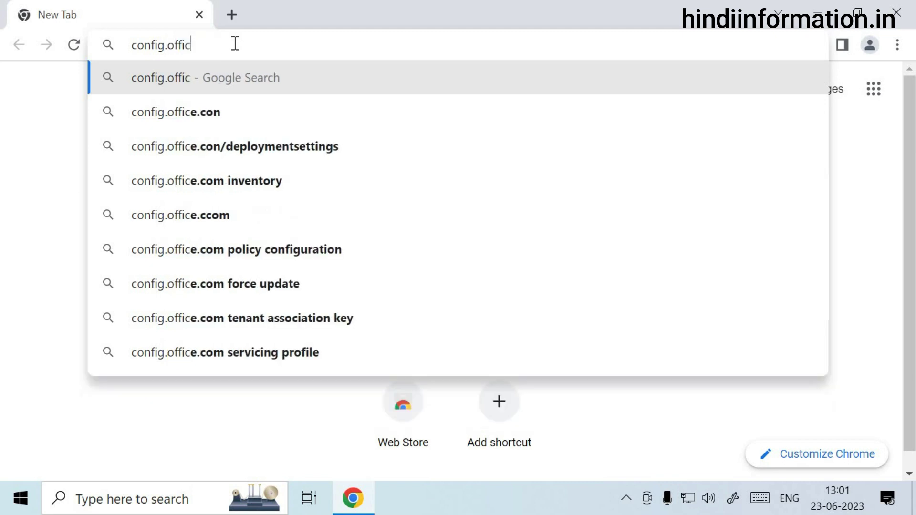
pyautogui.write('e.com')
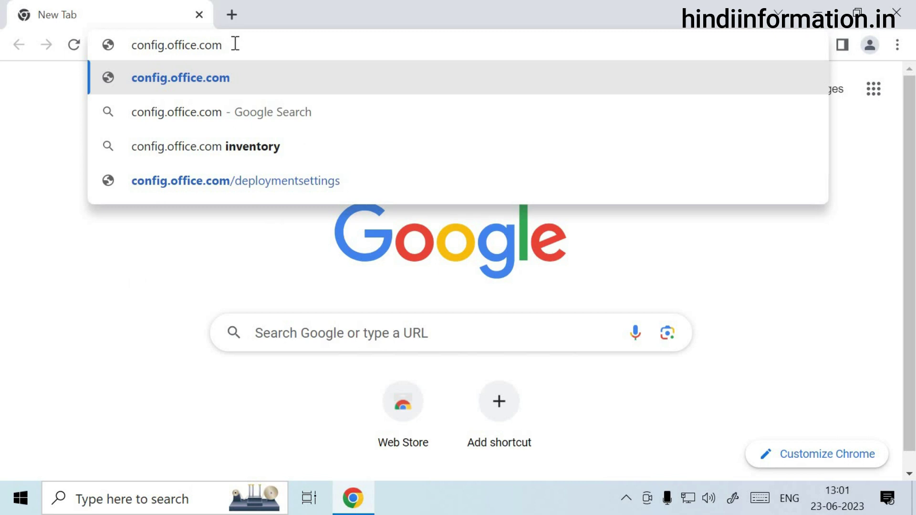
pyautogui.press('Return')
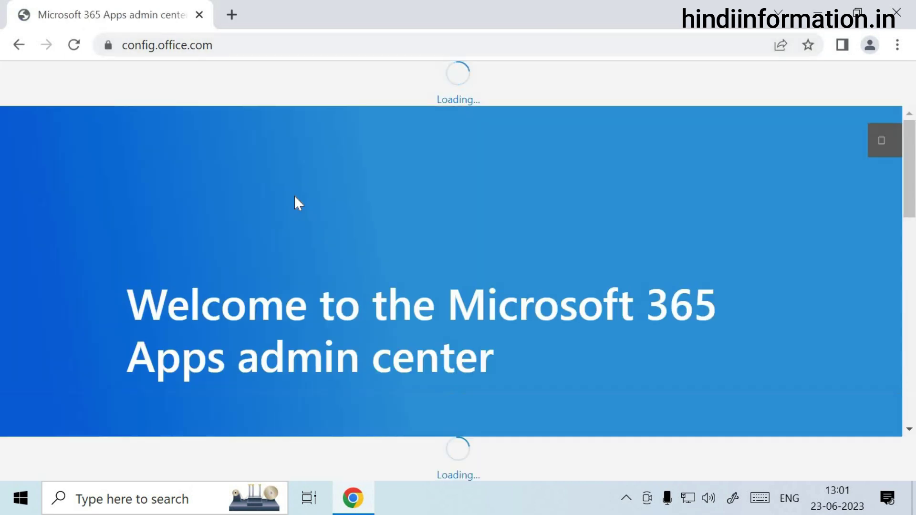
# Start creating a new Office deployment configuration without signing in
pyautogui.scroll(-3, 294, 195)
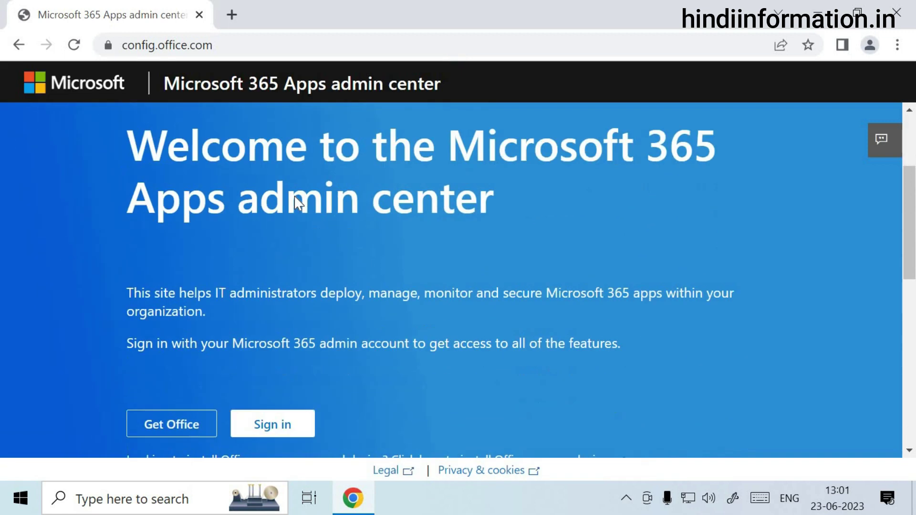
pyautogui.scroll(-3, 296, 198)
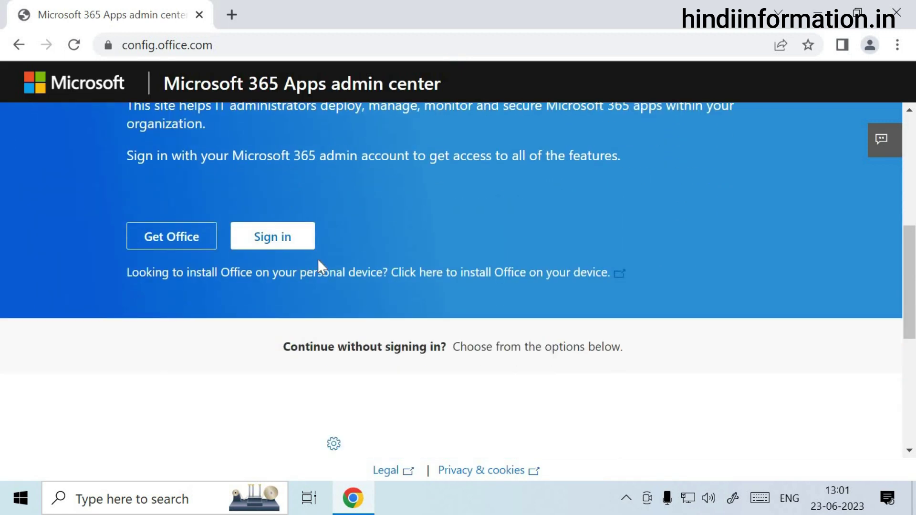
pyautogui.scroll(-5, 318, 263)
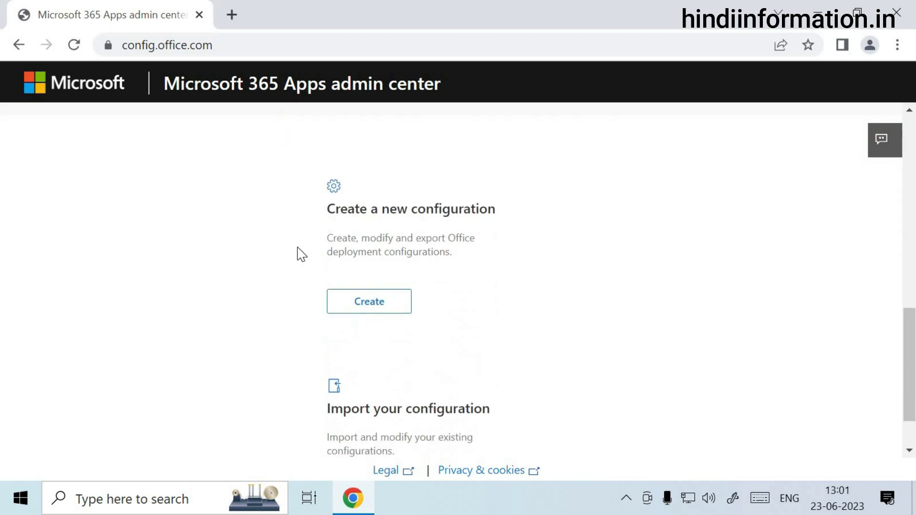
pyautogui.scroll(2, 299, 252)
pyautogui.scroll(2, 334, 277)
pyautogui.scroll(-2, 429, 320)
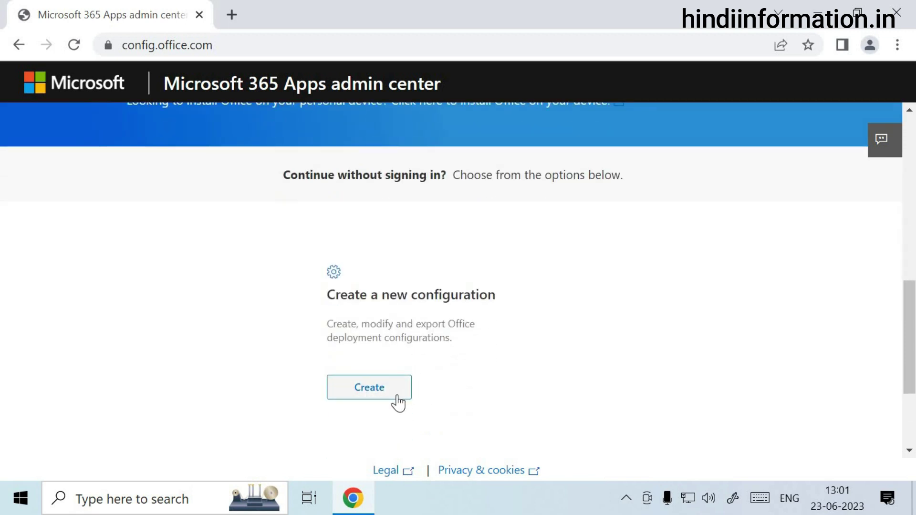
pyautogui.scroll(-3, 398, 403)
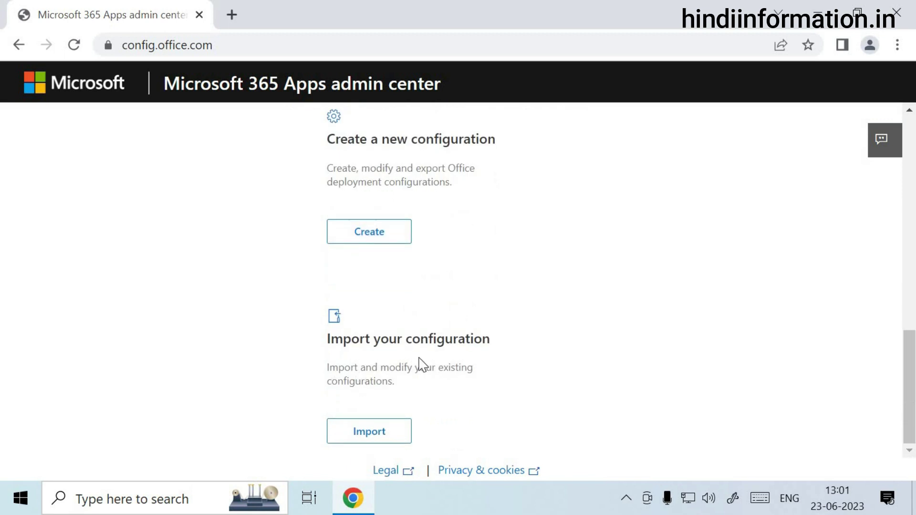
pyautogui.scroll(3, 411, 368)
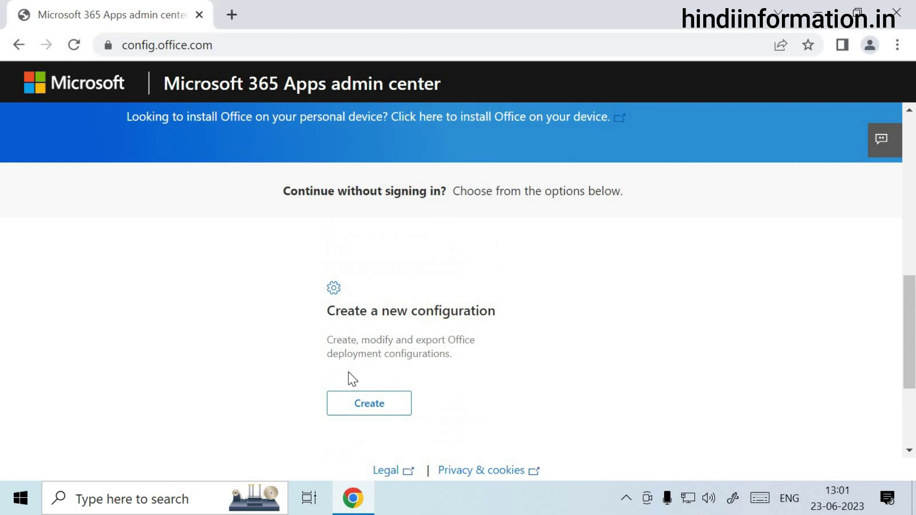
pyautogui.click(371, 409)
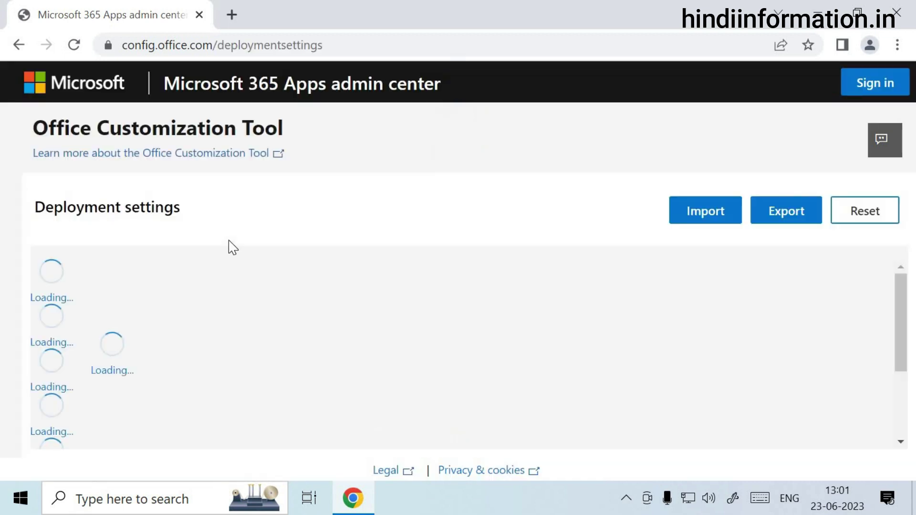
# Choose Office LTSC Professional Plus 2021 - Volume License as the Office suite to deploy
pyautogui.scroll(-2, 334, 296)
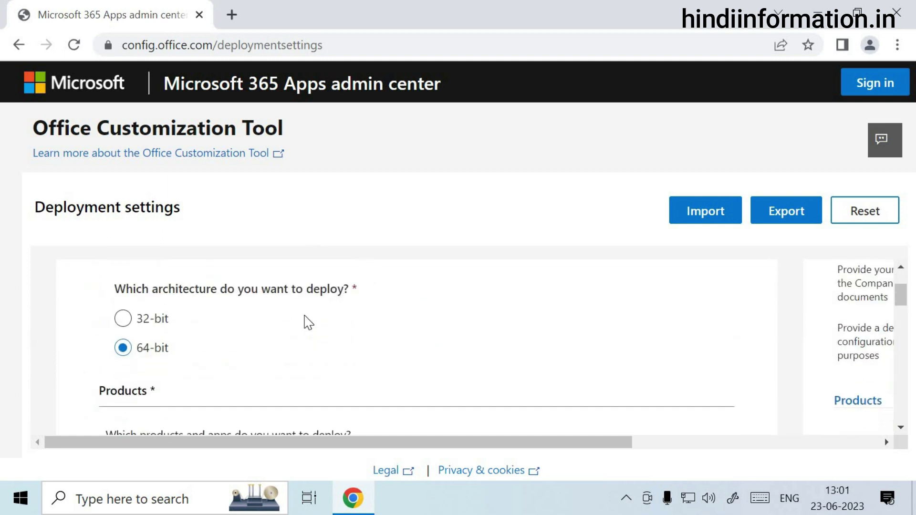
pyautogui.scroll(-1, 200, 370)
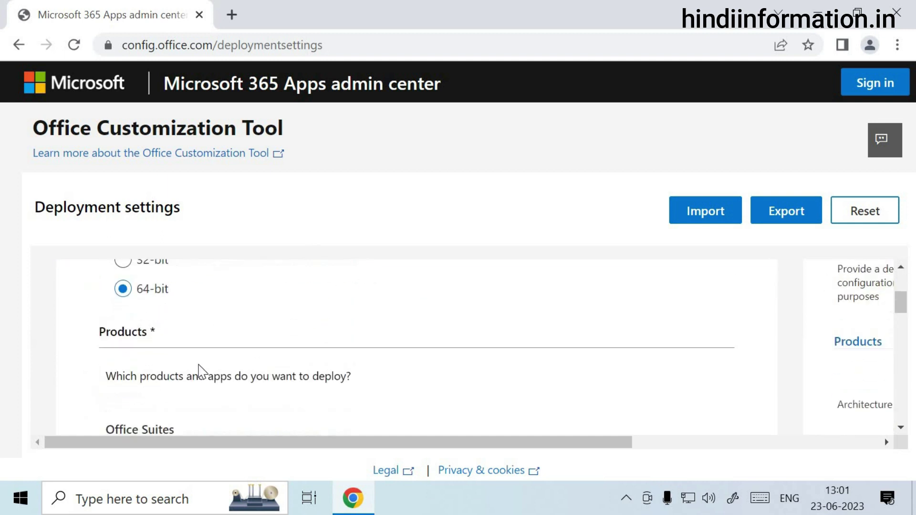
pyautogui.scroll(-1, 200, 372)
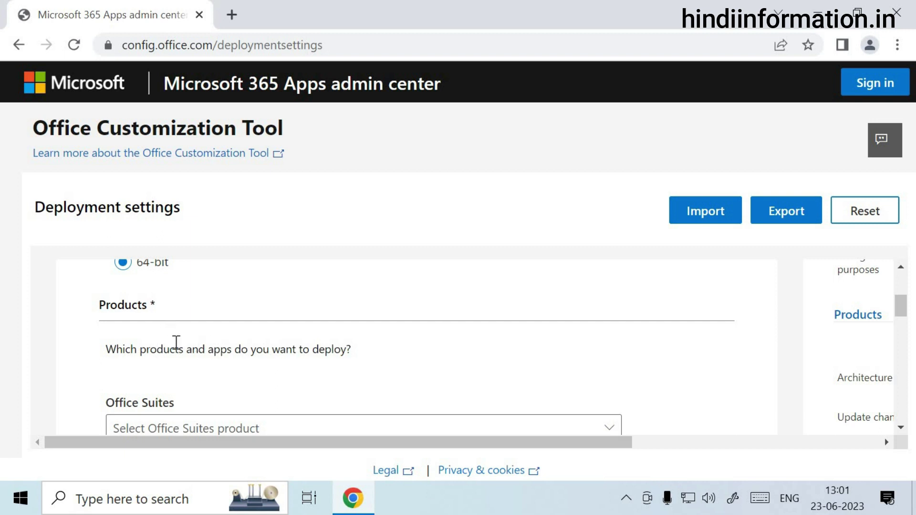
pyautogui.scroll(-3, 176, 342)
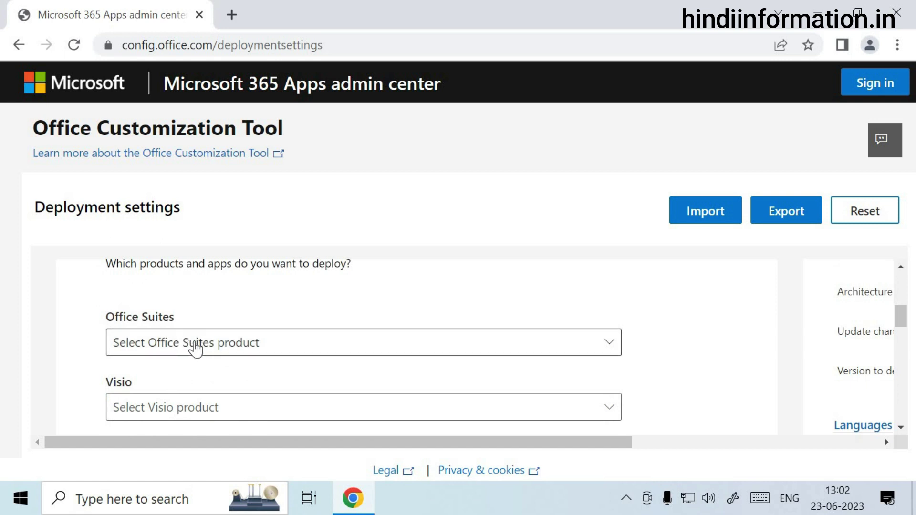
pyautogui.click(200, 346)
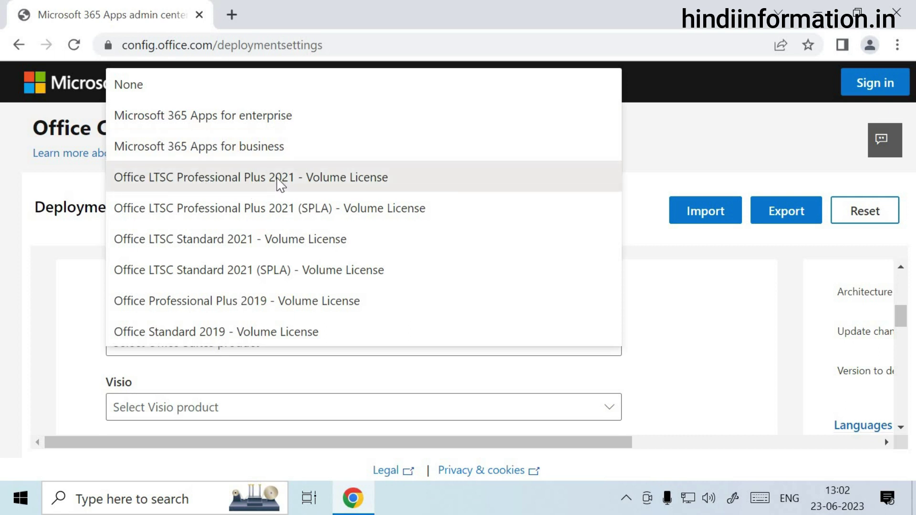
pyautogui.click(280, 184)
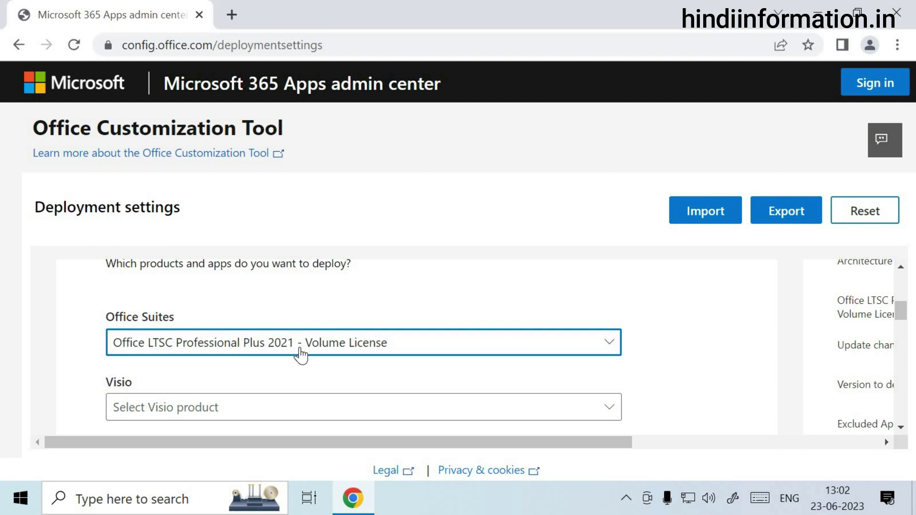
pyautogui.scroll(-2, 300, 356)
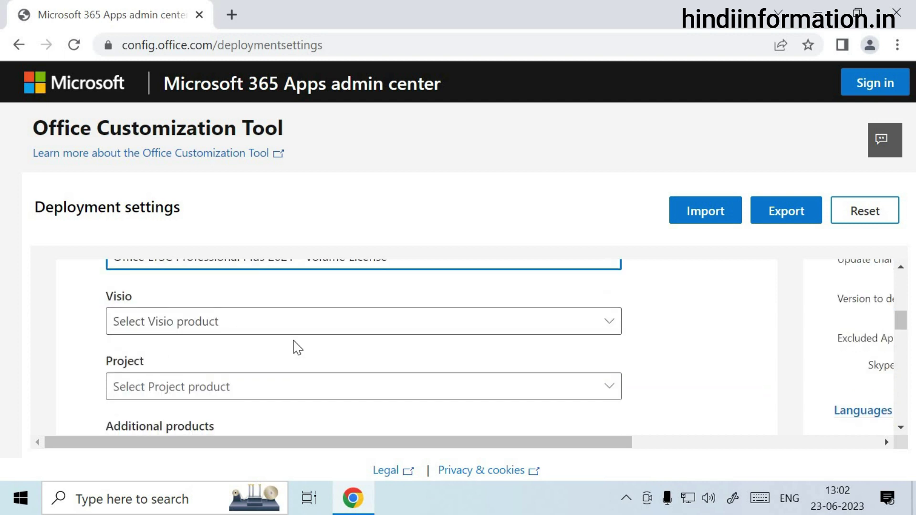
pyautogui.scroll(2, 292, 345)
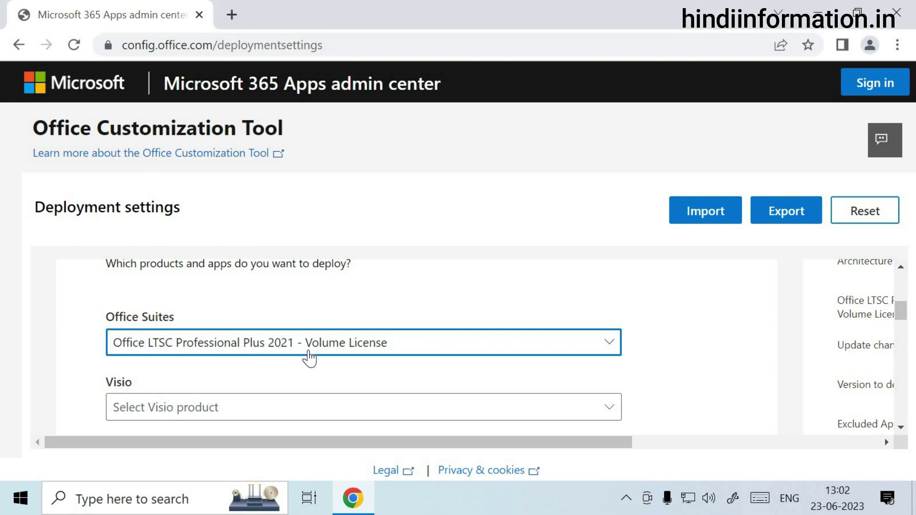
# Keep the preset update channel, version and app selection, and continue to the language settings
pyautogui.scroll(-6, 362, 358)
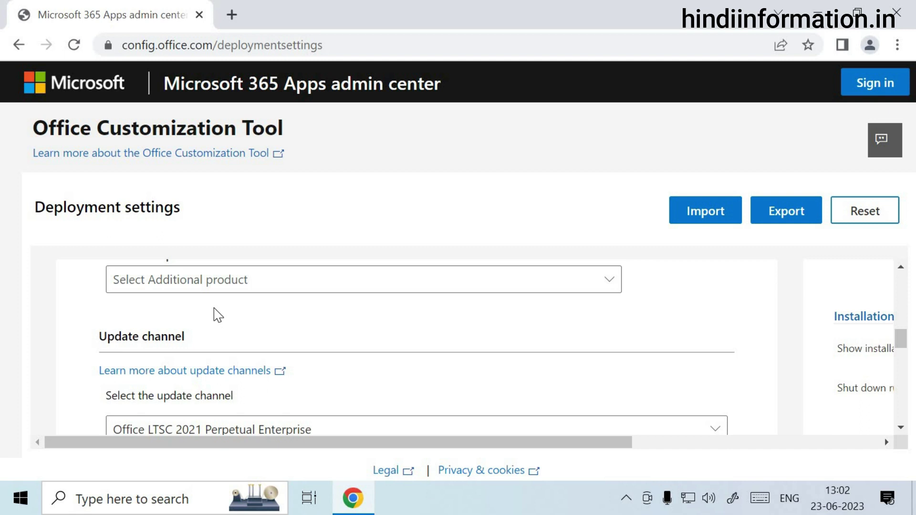
pyautogui.scroll(-2, 218, 314)
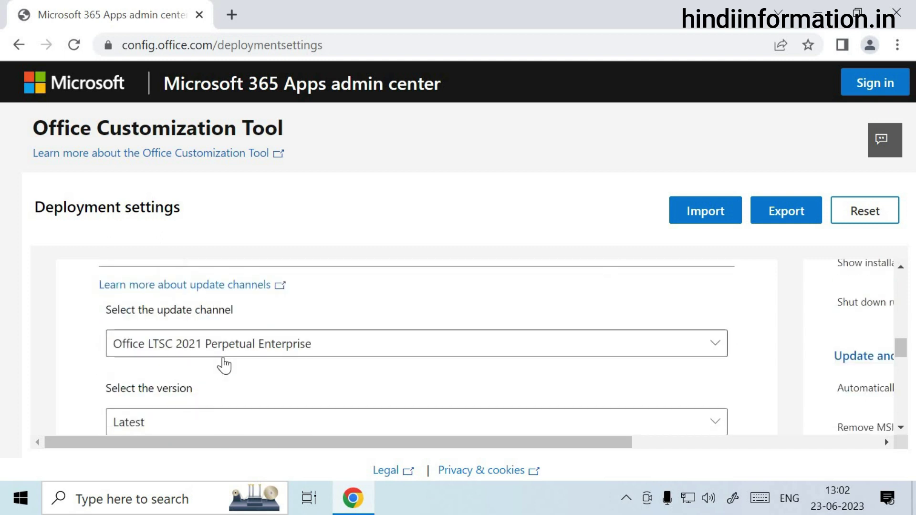
pyautogui.scroll(-2, 222, 364)
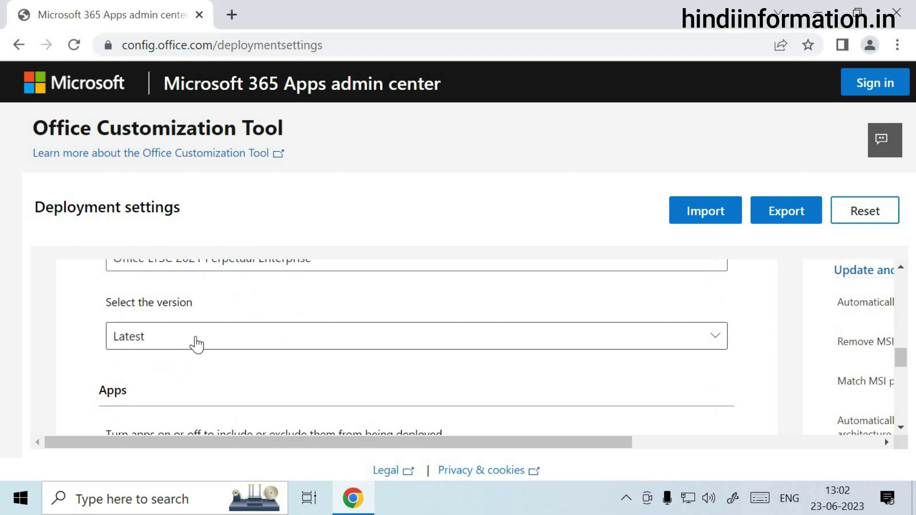
pyautogui.scroll(-2, 194, 343)
pyautogui.scroll(-2, 189, 349)
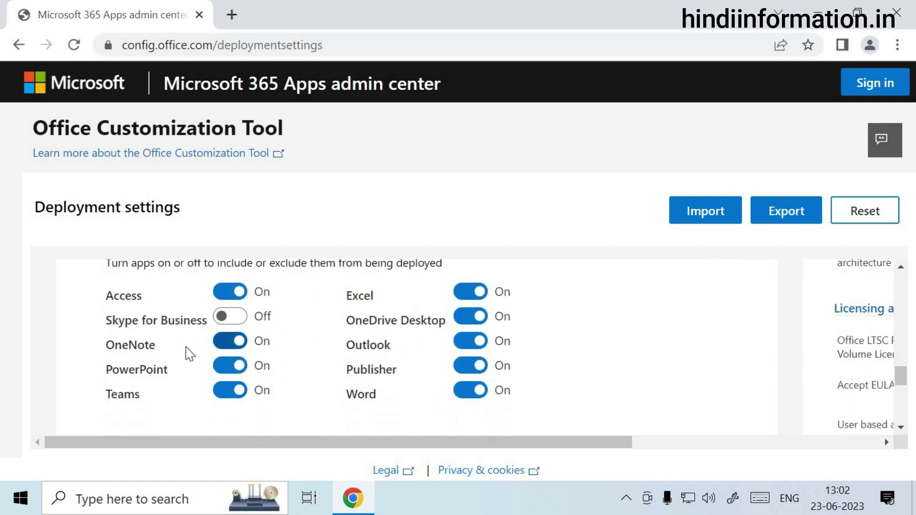
pyautogui.scroll(-2, 188, 354)
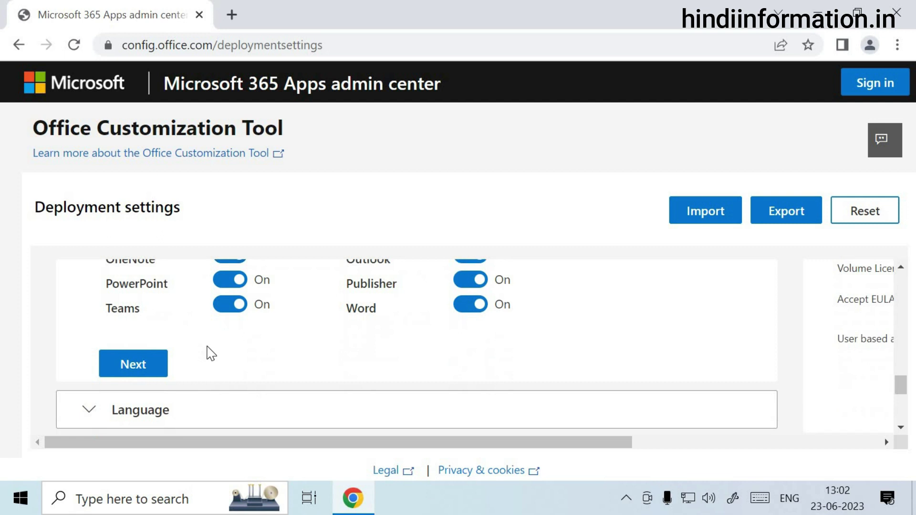
pyautogui.scroll(-2, 208, 353)
pyautogui.click(135, 281)
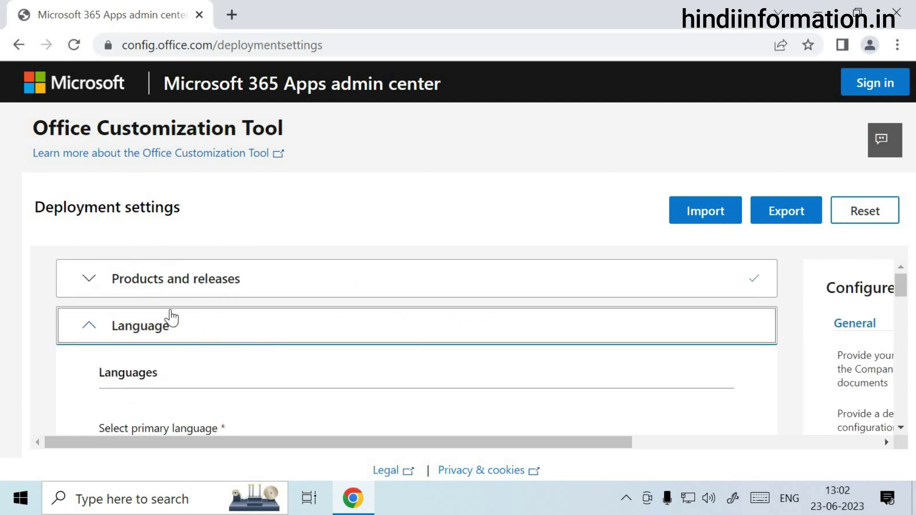
# Set the primary language of the deployment to English (United States)
pyautogui.scroll(-2, 180, 317)
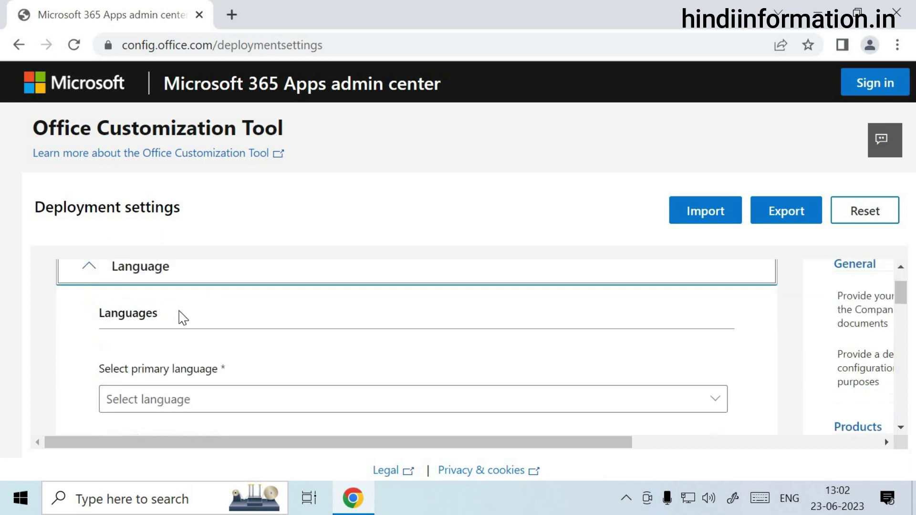
pyautogui.click(201, 377)
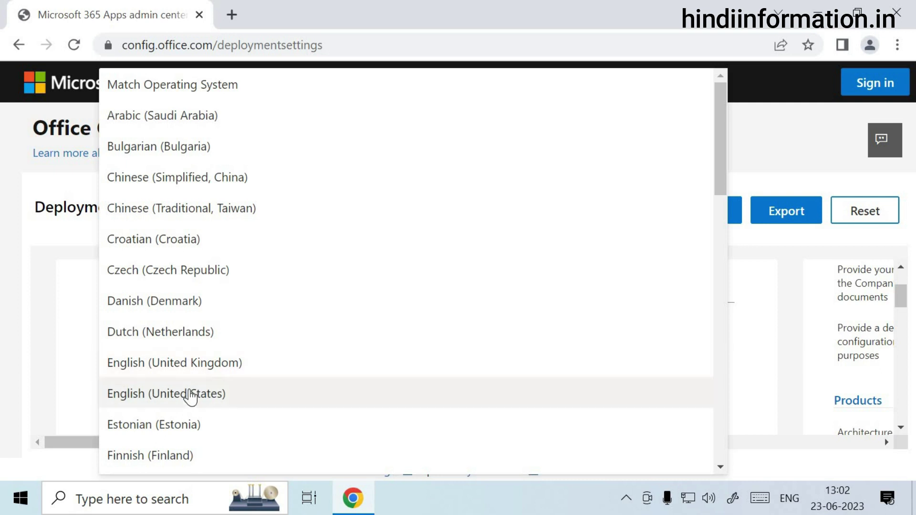
pyautogui.click(191, 394)
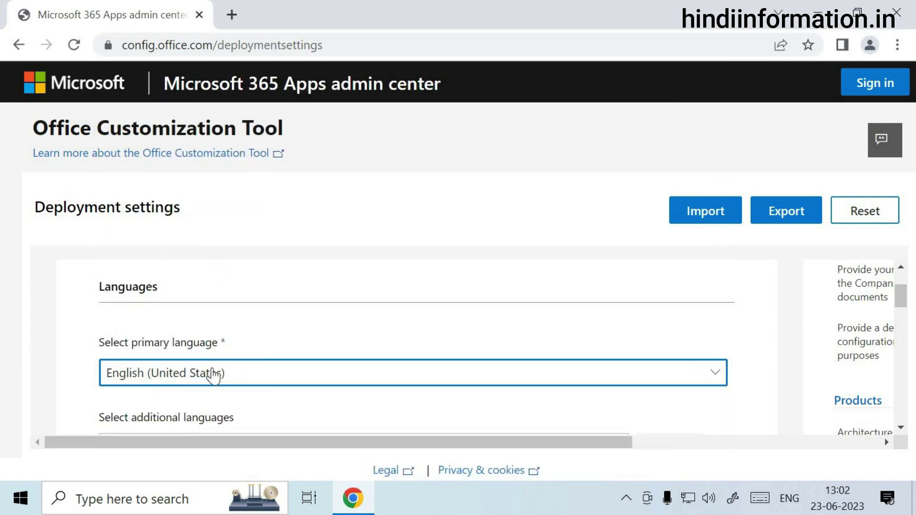
pyautogui.scroll(-2, 212, 375)
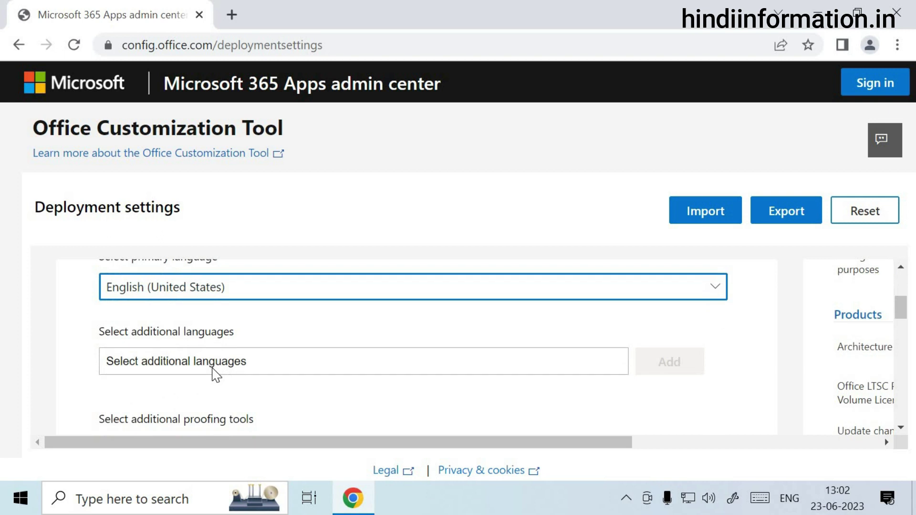
pyautogui.scroll(-2, 216, 375)
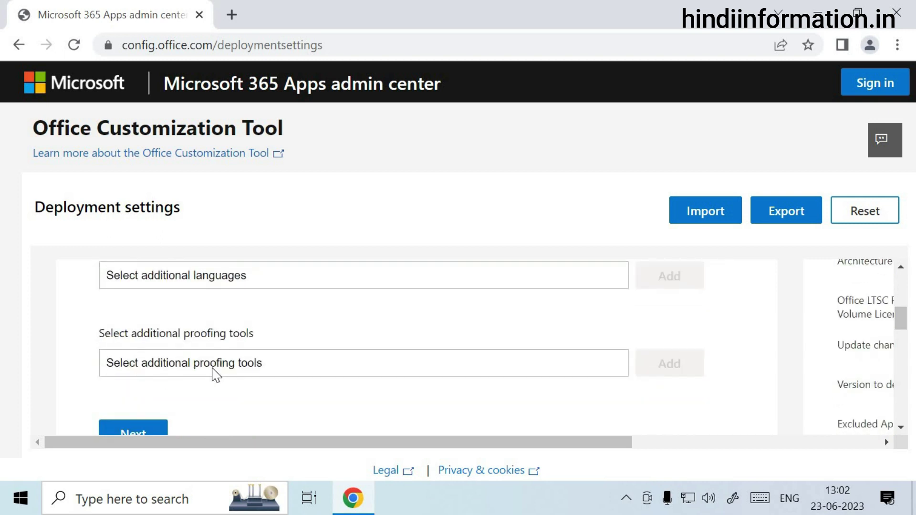
# Continue past the language settings without adding languages or proofing tools, and accept the preset installation options with the Office CDN as source
pyautogui.scroll(-2, 216, 376)
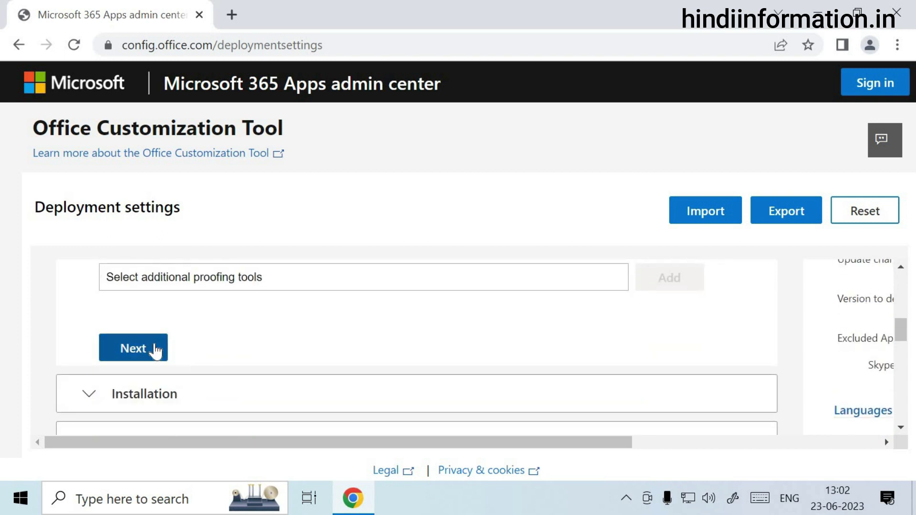
pyautogui.click(155, 350)
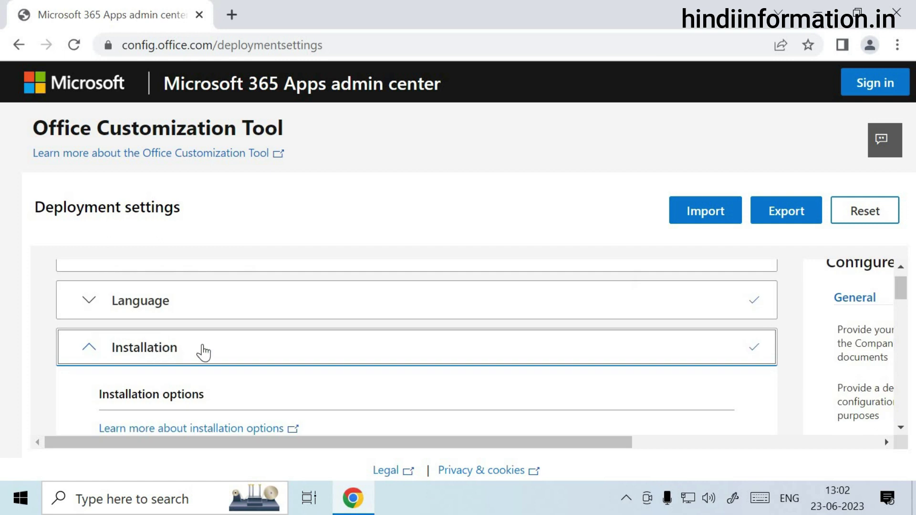
pyautogui.scroll(-2, 201, 352)
pyautogui.scroll(-2, 198, 352)
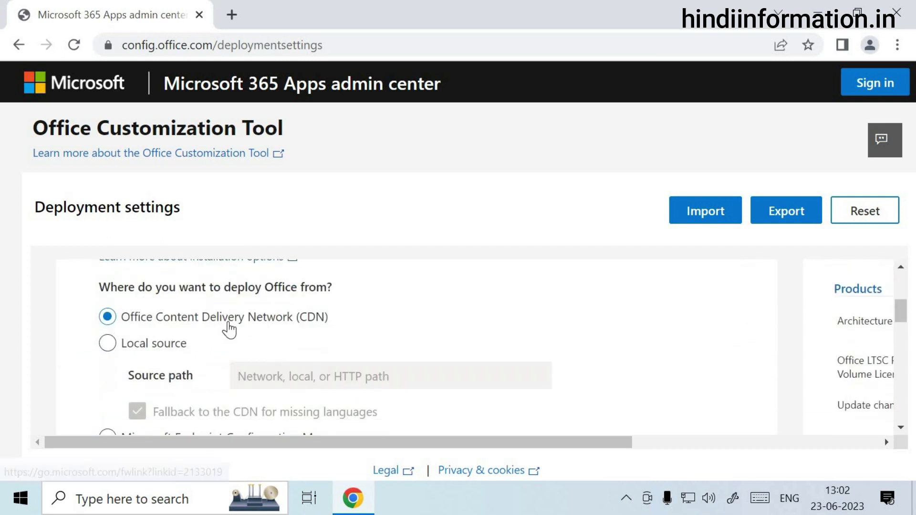
pyautogui.scroll(-2, 271, 340)
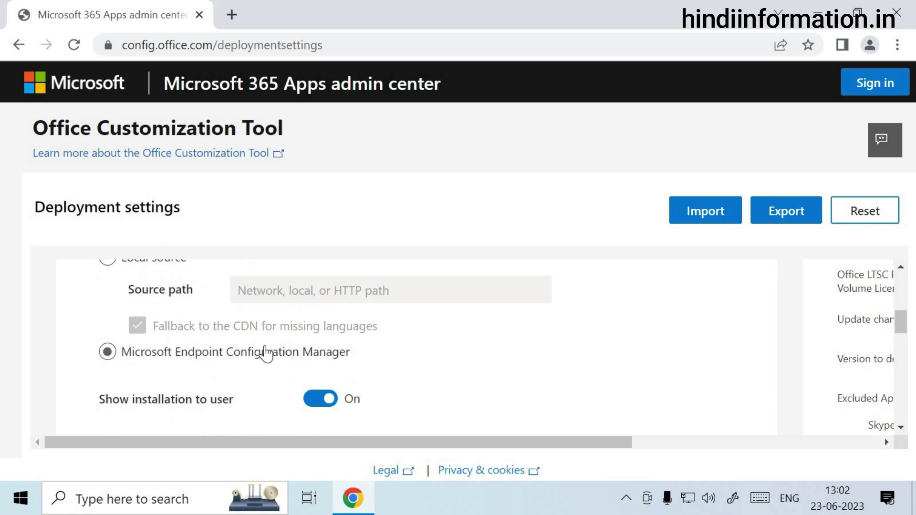
pyautogui.scroll(-2, 265, 353)
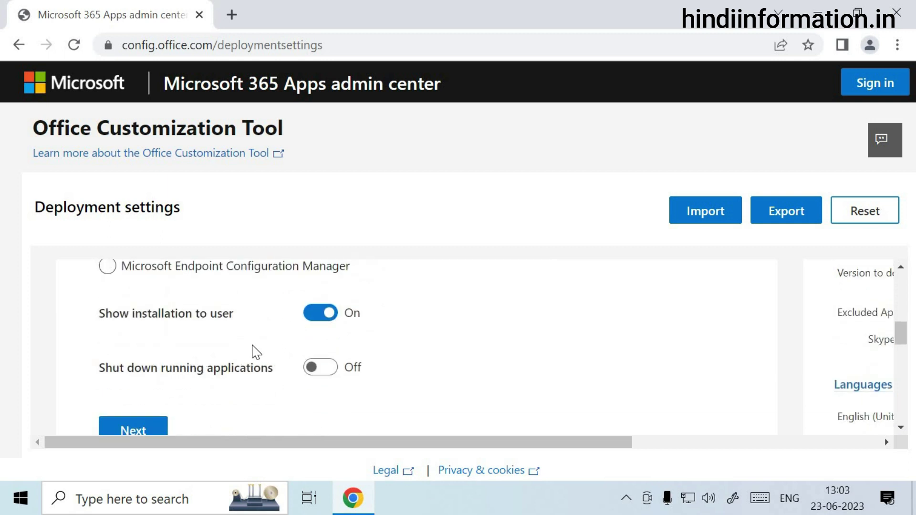
pyautogui.scroll(-2, 256, 352)
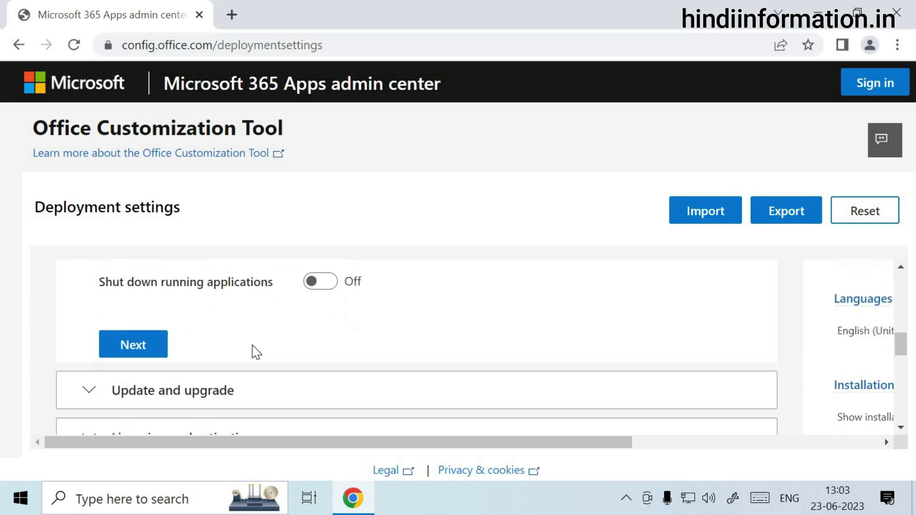
pyautogui.click(143, 349)
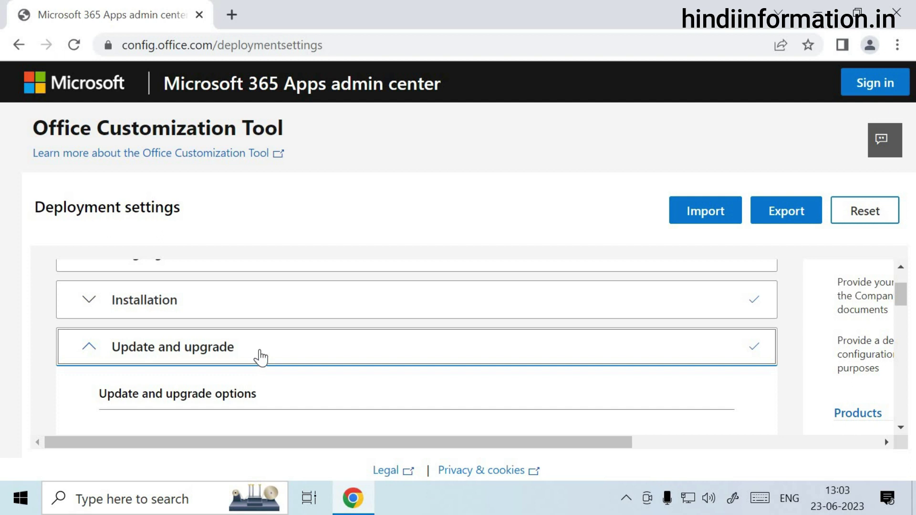
# Turn off uninstalling Visio, Project, SharePoint Designer and InfoPath in the upgrade options, keeping the preset update source
pyautogui.scroll(-2, 260, 356)
pyautogui.scroll(-2, 261, 357)
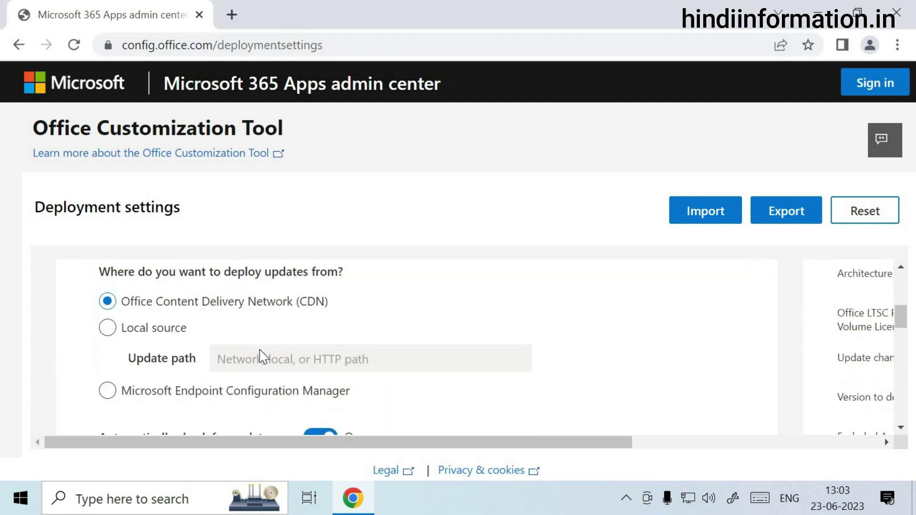
pyautogui.scroll(-2, 261, 357)
pyautogui.scroll(-2, 264, 357)
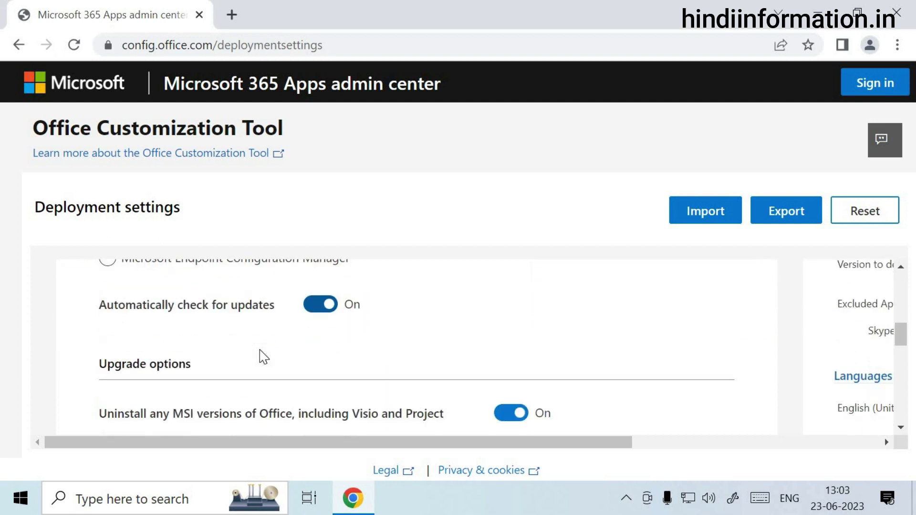
pyautogui.scroll(-2, 264, 357)
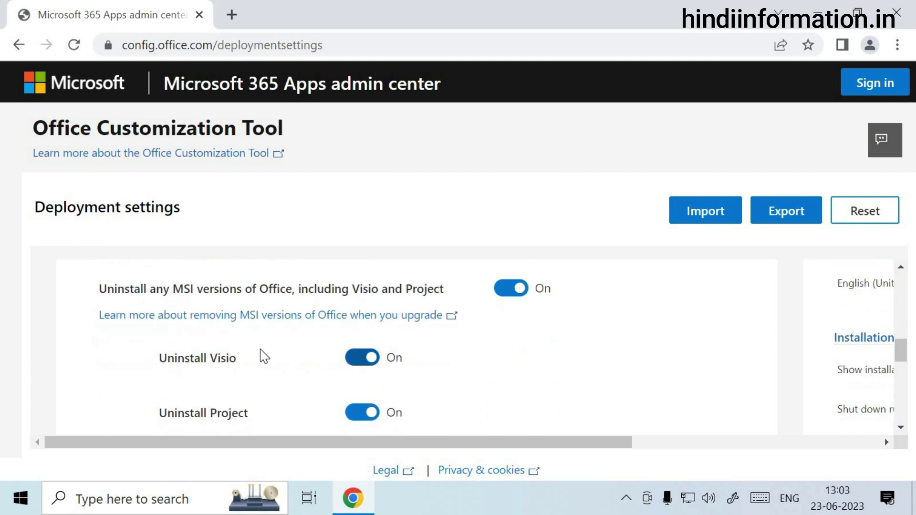
pyautogui.scroll(-2, 264, 354)
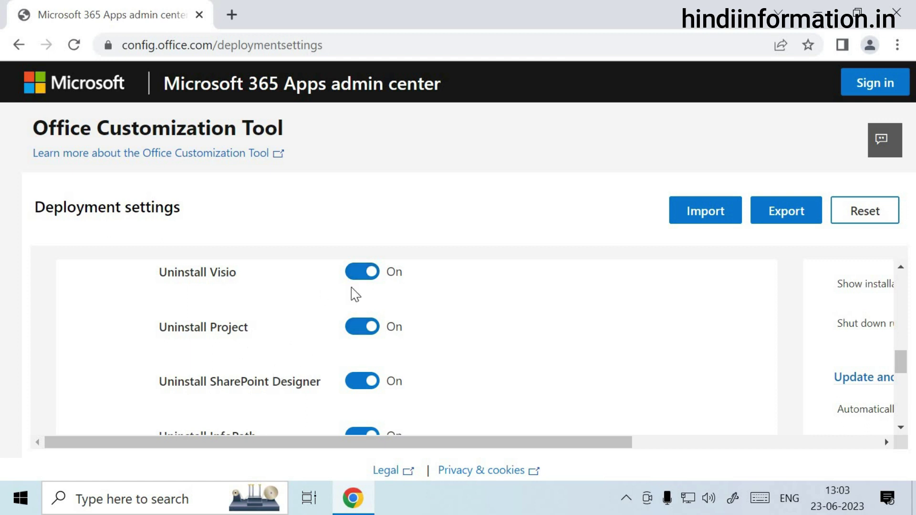
pyautogui.click(362, 273)
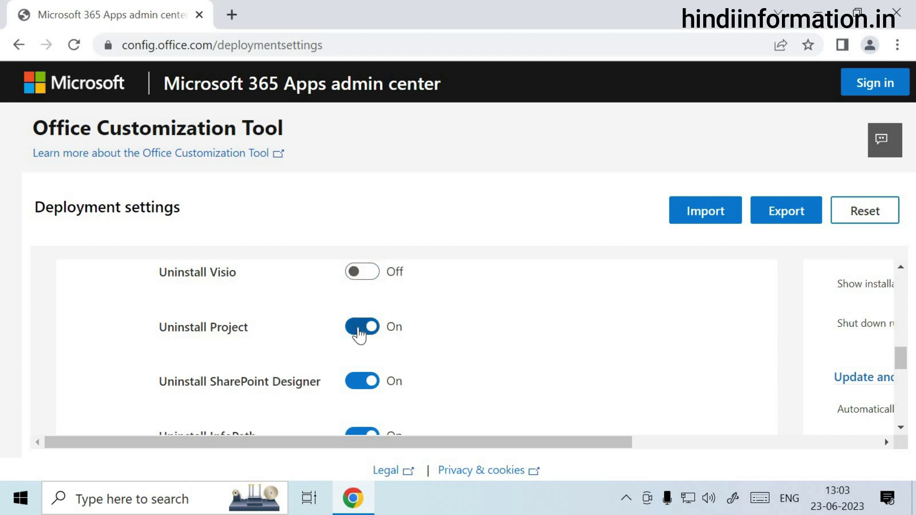
pyautogui.click(359, 330)
pyautogui.scroll(-2, 358, 350)
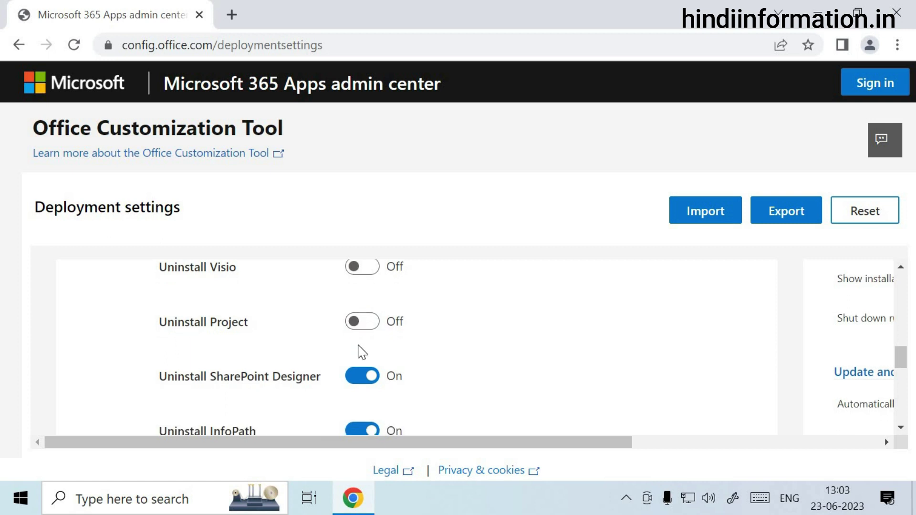
pyautogui.click(365, 308)
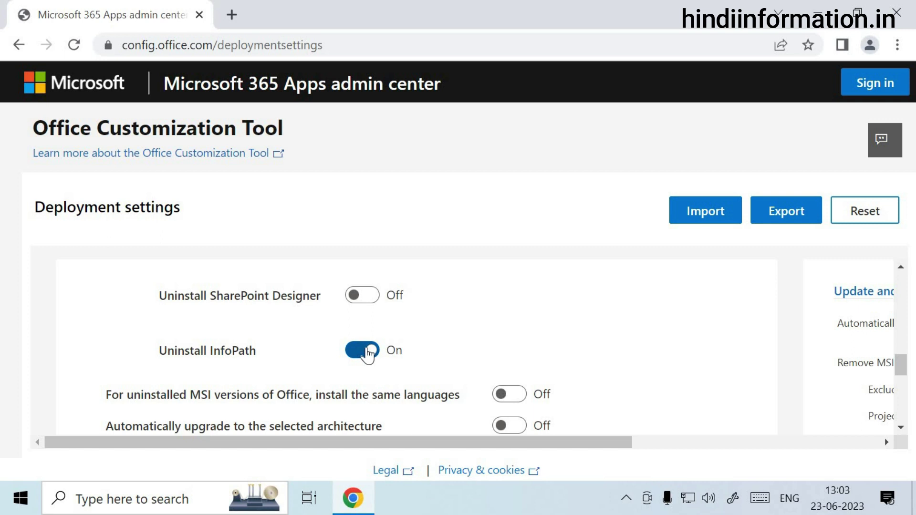
pyautogui.click(367, 352)
pyautogui.scroll(-2, 179, 319)
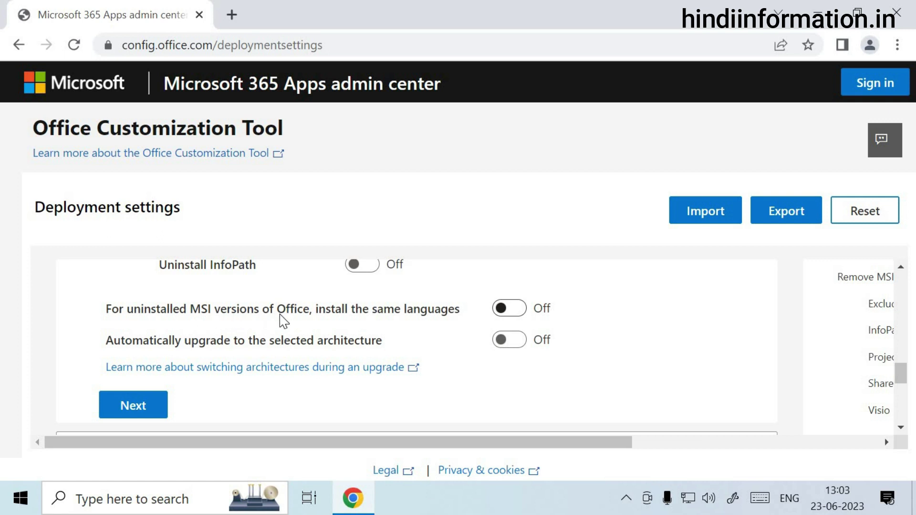
# Leave the same-language install and automatic architecture upgrade options off, and continue to the licensing and activation settings
pyautogui.press('Tab')
pyautogui.scroll(-2, 200, 354)
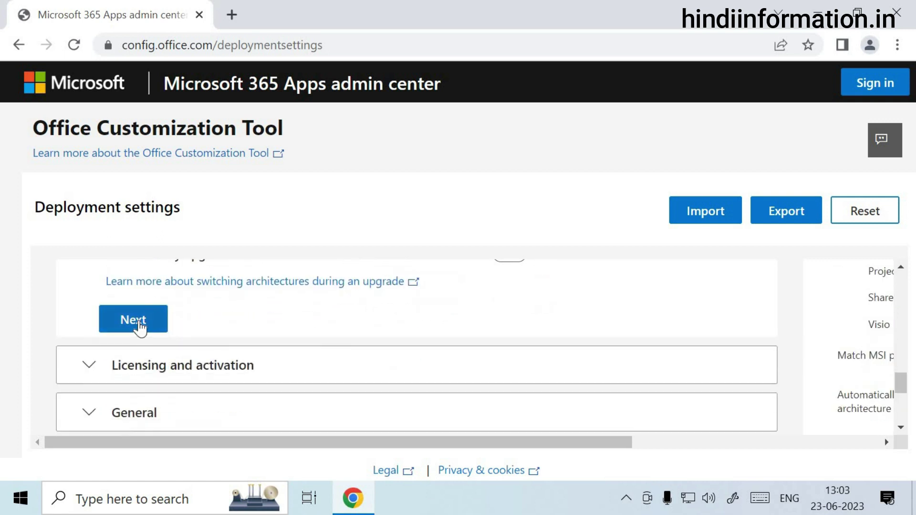
pyautogui.click(139, 325)
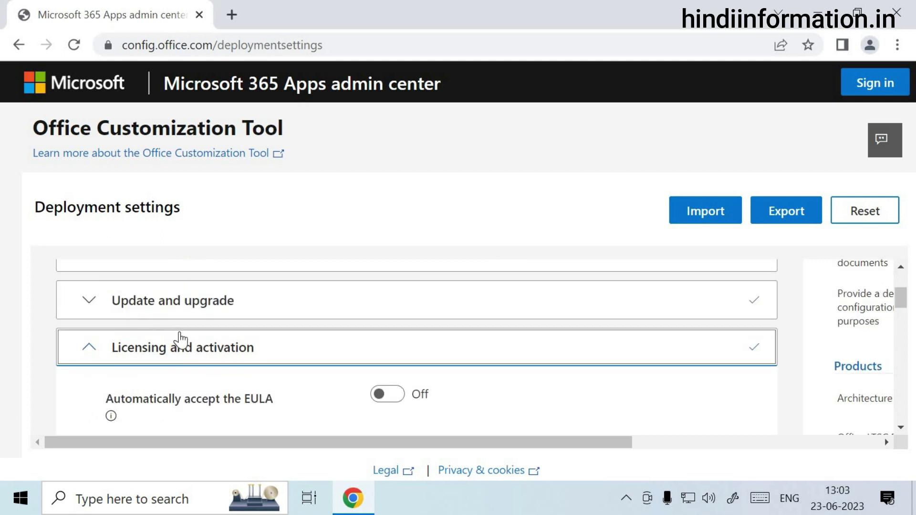
# Keep the preset KMS product key and user based activation, and continue to the general settings
pyautogui.scroll(-2, 177, 334)
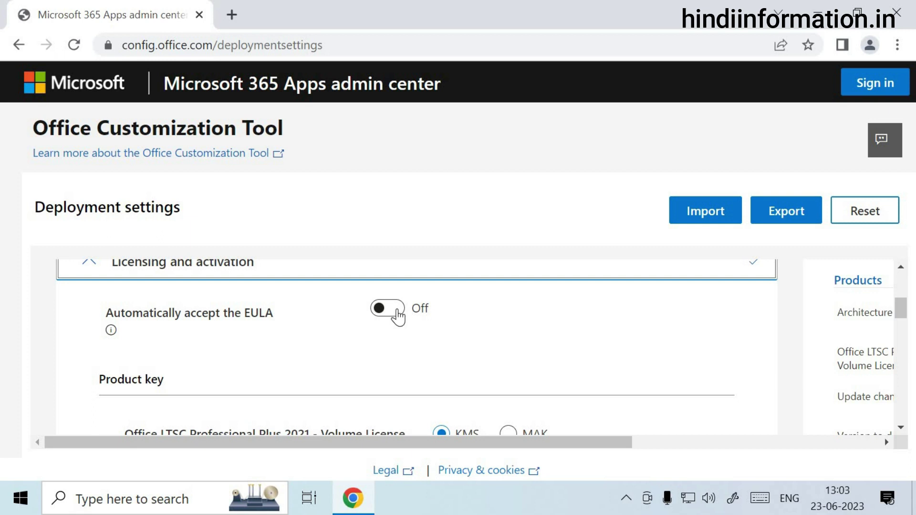
pyautogui.scroll(-2, 248, 377)
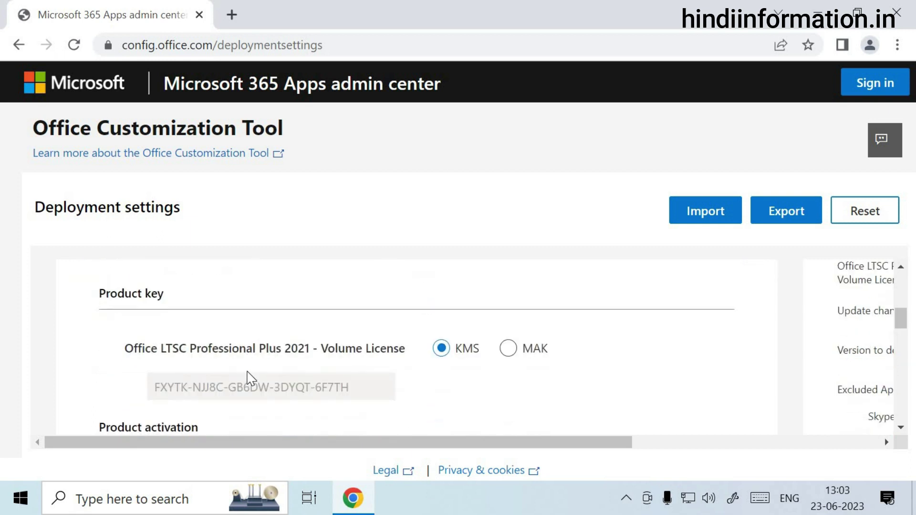
pyautogui.scroll(-2, 249, 379)
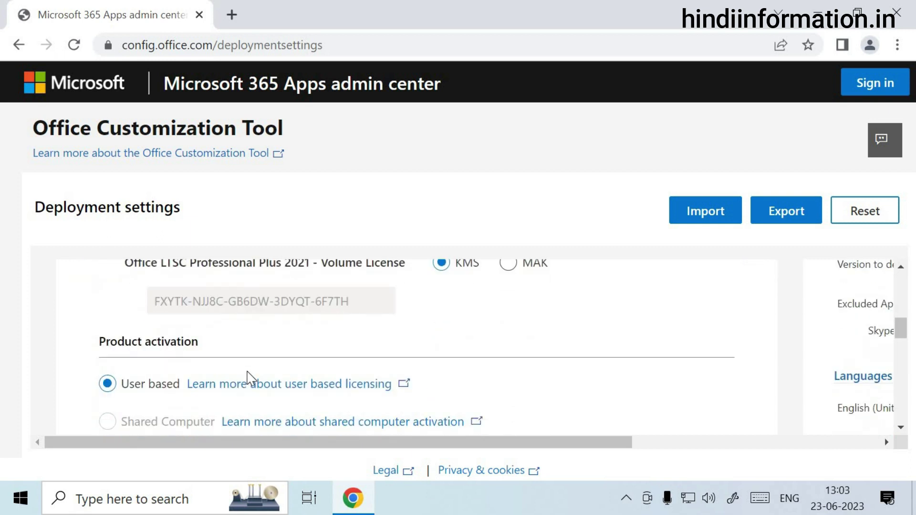
pyautogui.scroll(-2, 248, 378)
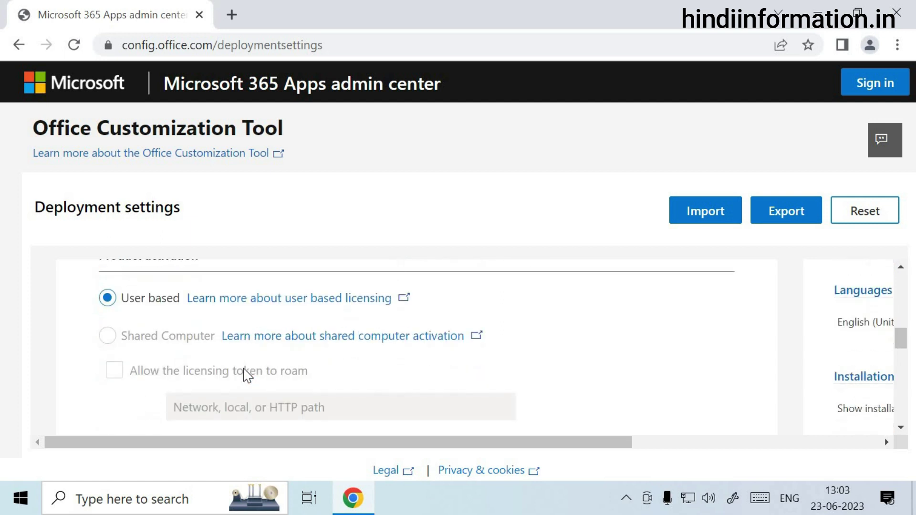
pyautogui.scroll(-2, 247, 375)
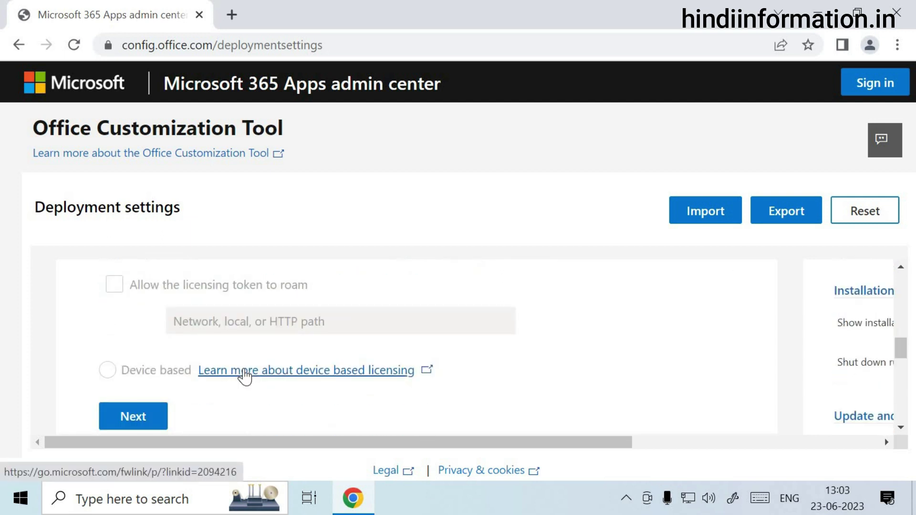
pyautogui.scroll(-2, 244, 377)
pyautogui.click(135, 328)
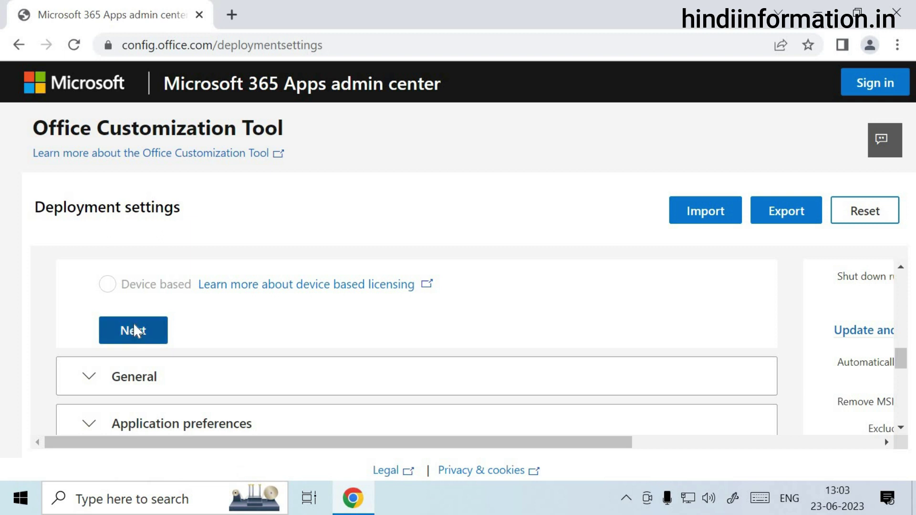
# Leave the organization name and configuration description empty, and continue to the application preferences
pyautogui.scroll(-4, 136, 329)
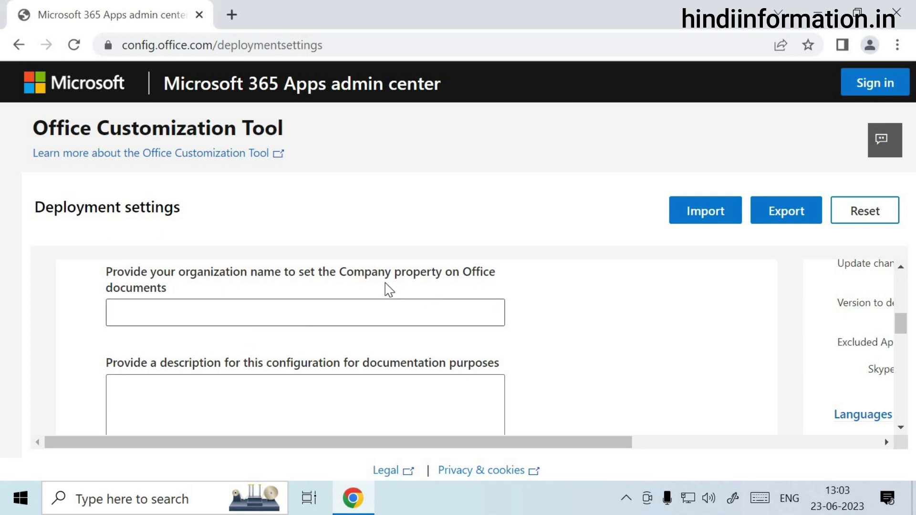
pyautogui.scroll(-1, 269, 317)
pyautogui.scroll(-5, 267, 318)
pyautogui.click(128, 336)
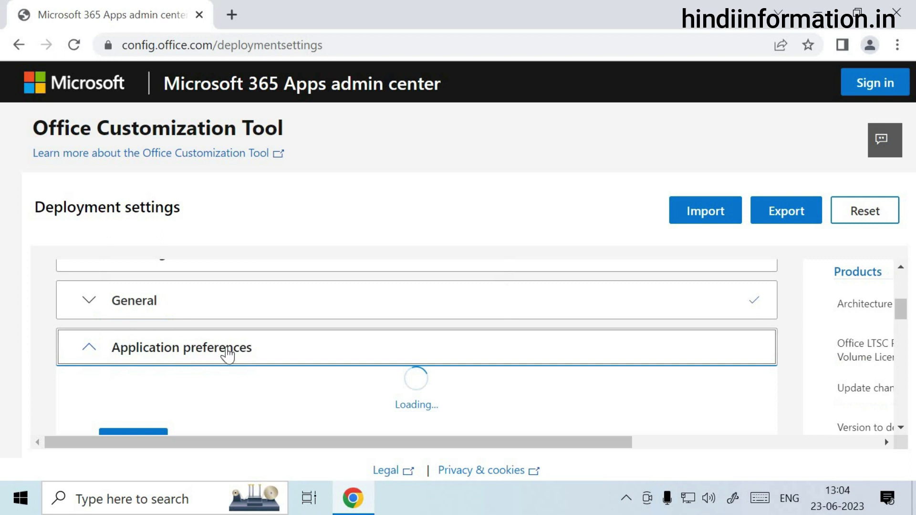
# Look through the list of application preferences down to the end of the section without changing any setting
pyautogui.scroll(-3, 231, 356)
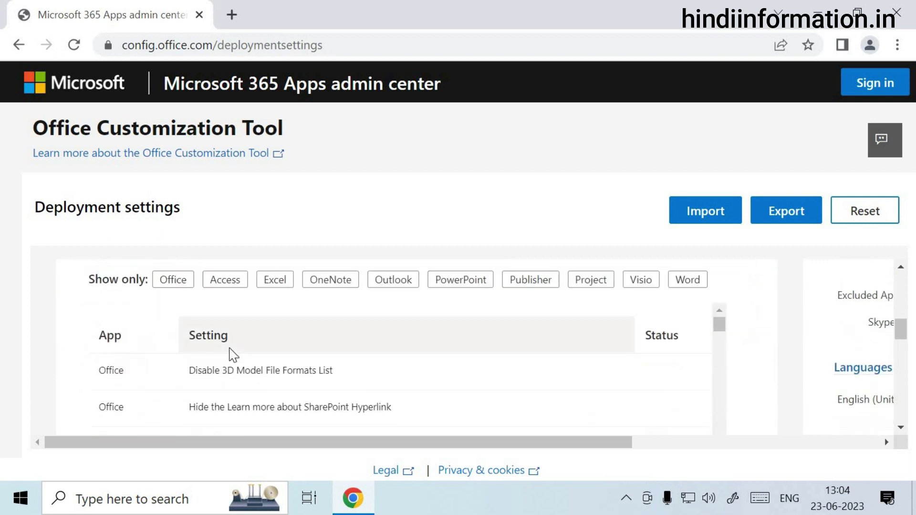
pyautogui.scroll(-5, 233, 356)
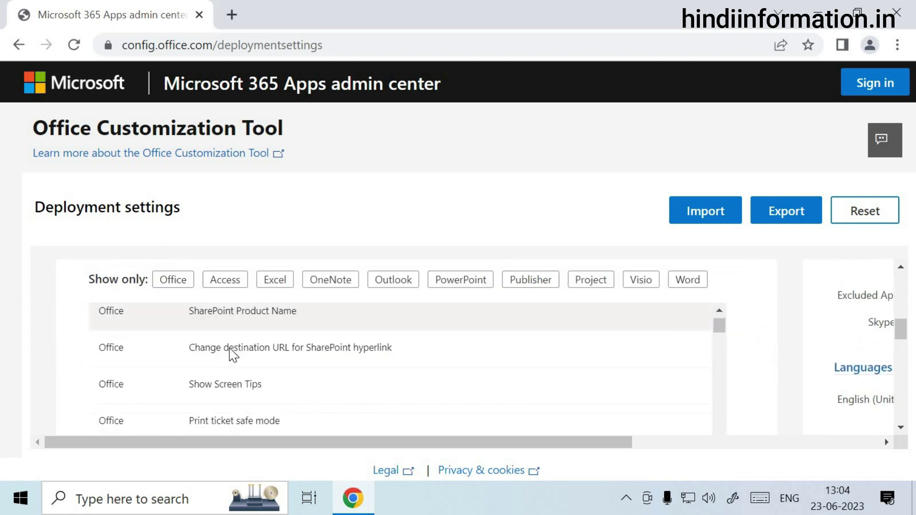
pyautogui.scroll(-5, 233, 356)
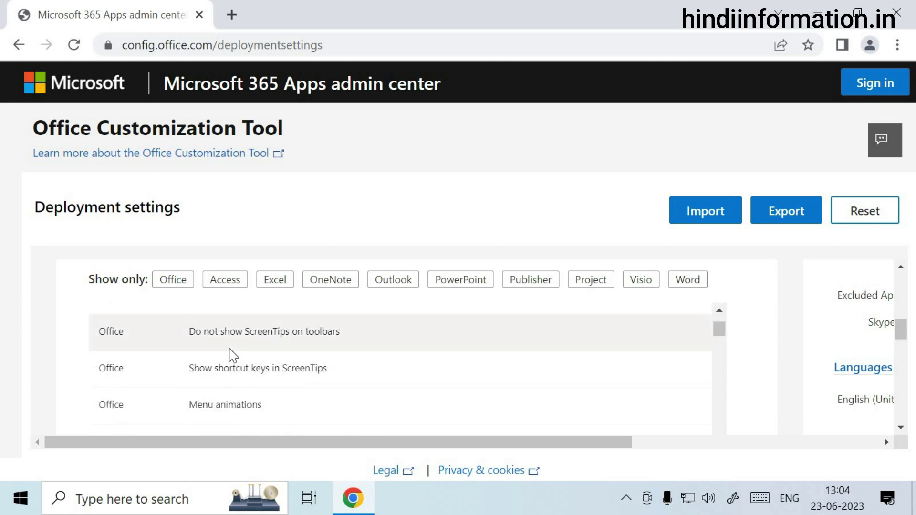
pyautogui.scroll(-5, 233, 355)
pyautogui.scroll(-5, 233, 356)
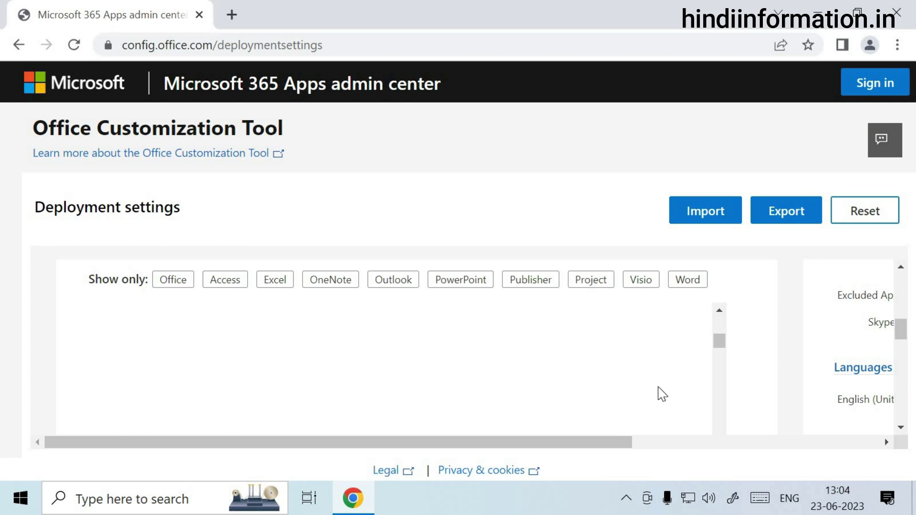
pyautogui.moveTo(719, 342); pyautogui.dragTo(723, 461)
pyautogui.scroll(-10, 766, 346)
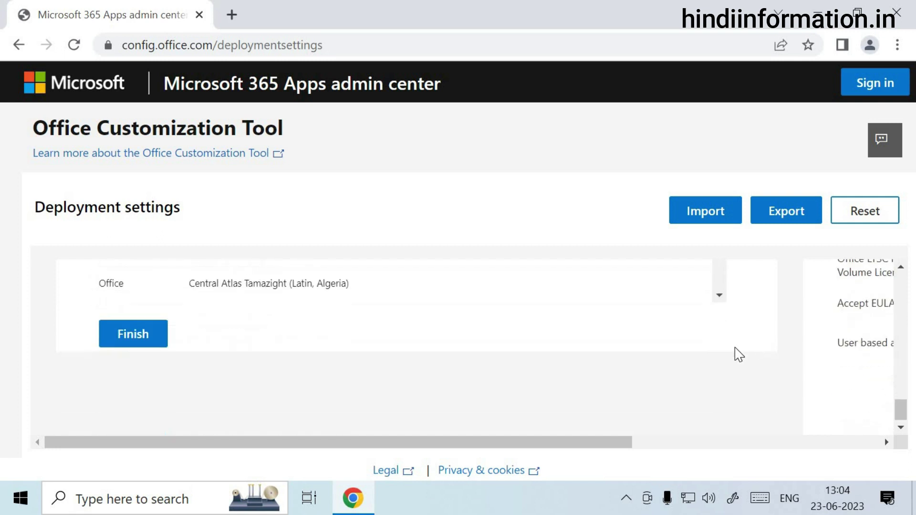
pyautogui.scroll(10, 296, 367)
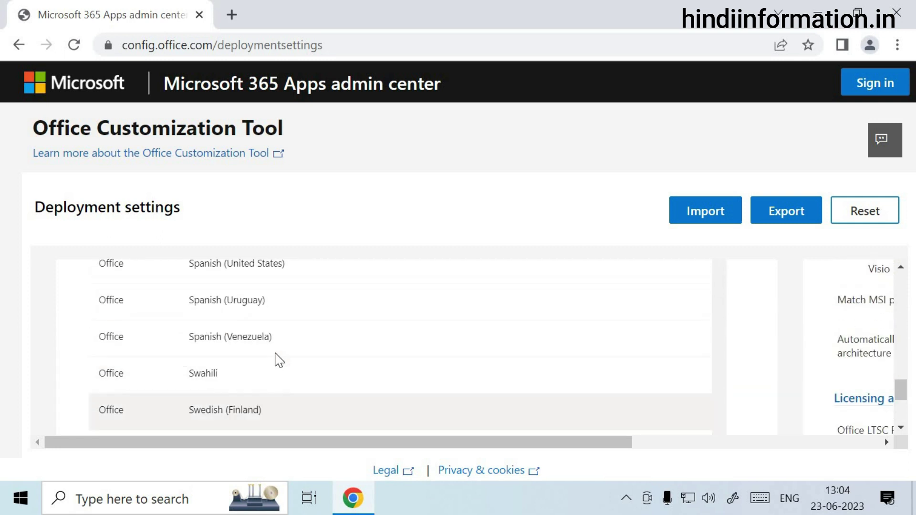
pyautogui.scroll(-10, 275, 354)
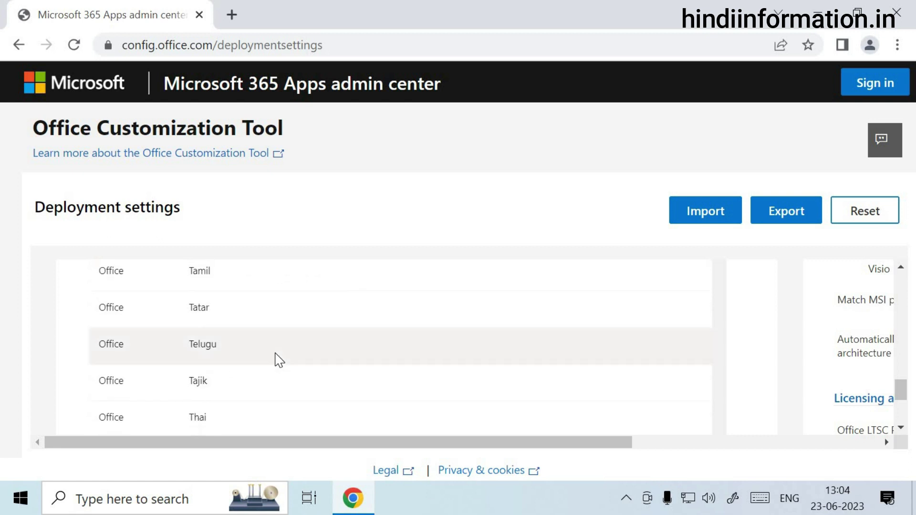
pyautogui.scroll(-5, 279, 360)
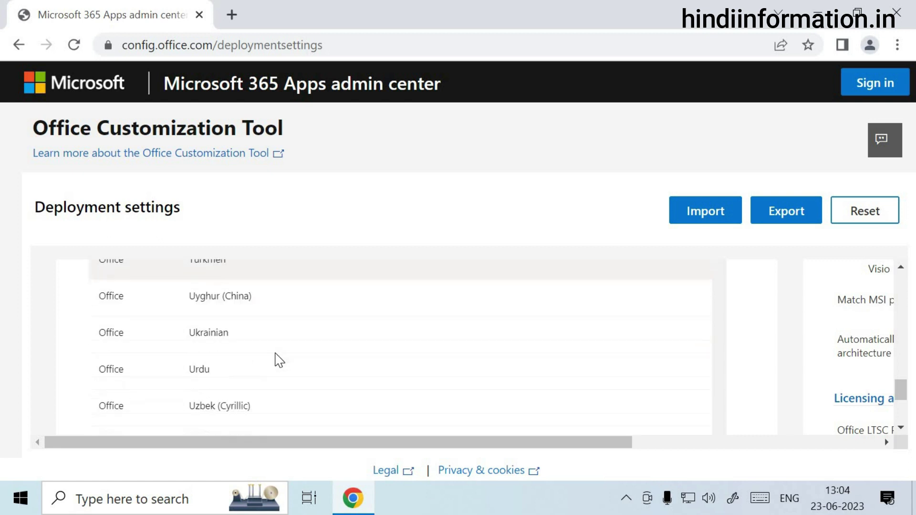
pyautogui.scroll(-5, 280, 361)
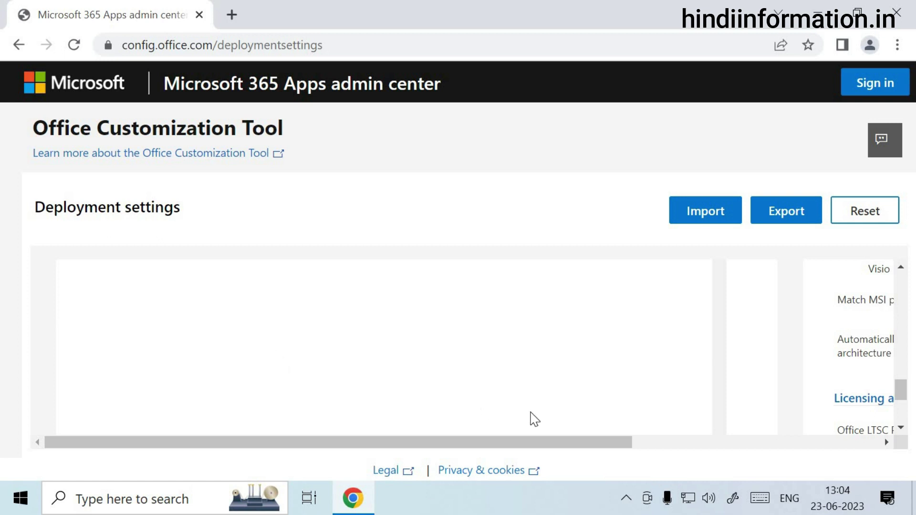
pyautogui.scroll(-3, 774, 382)
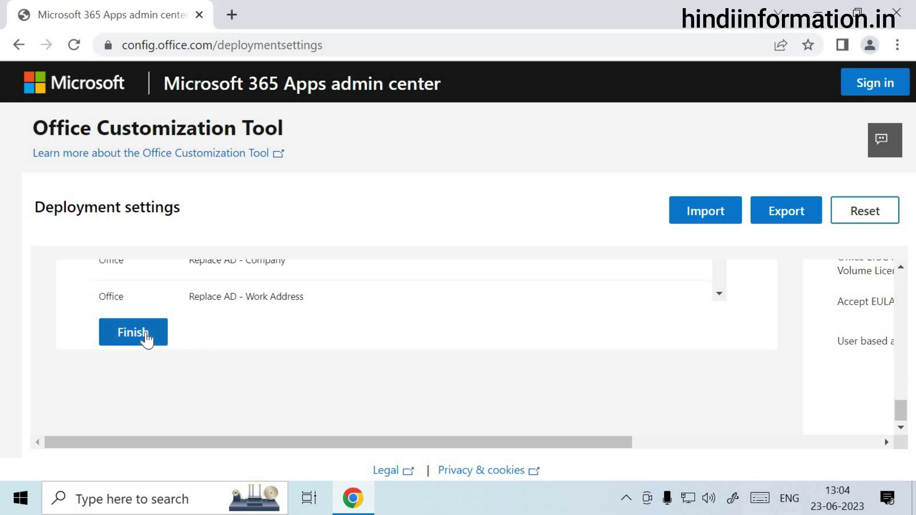
# Finish the application preferences, start the configuration export, and keep Office Open XML formats as the default file format
pyautogui.click(133, 333)
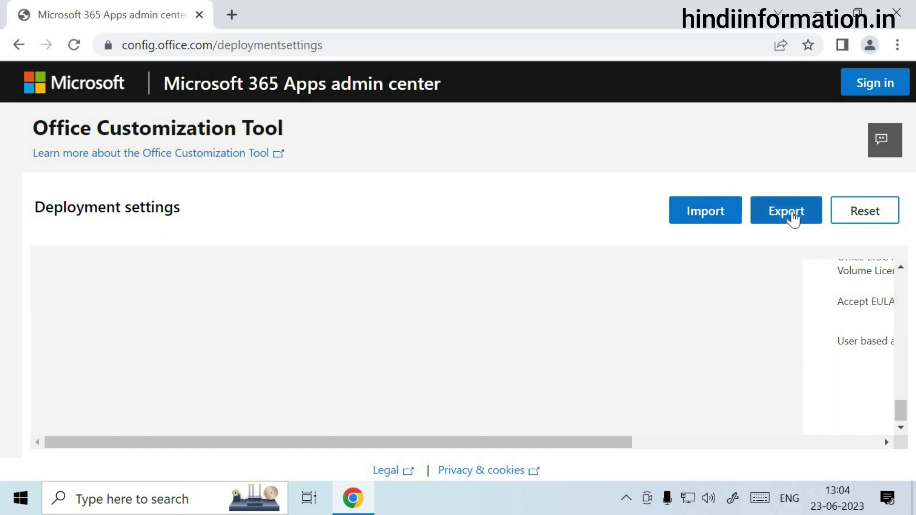
pyautogui.scroll(10, 599, 417)
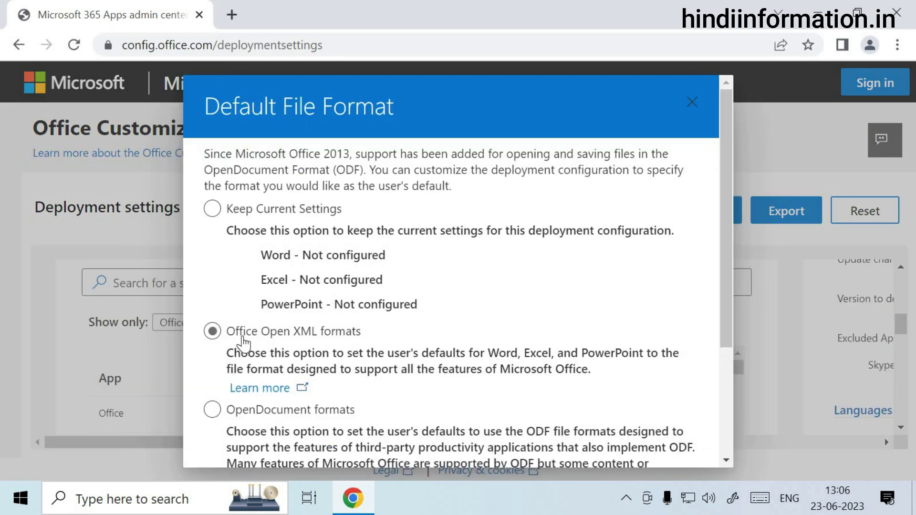
pyautogui.scroll(-4, 243, 343)
pyautogui.scroll(2, 212, 343)
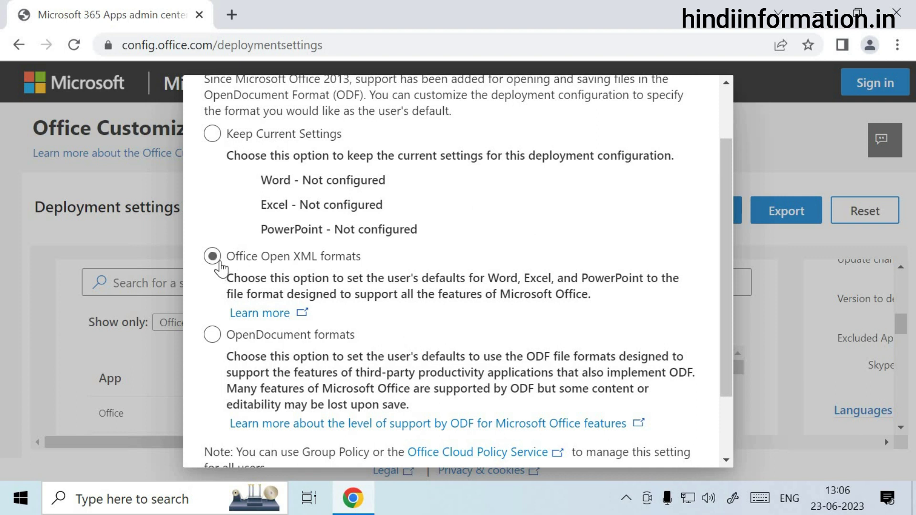
pyautogui.scroll(-2, 672, 427)
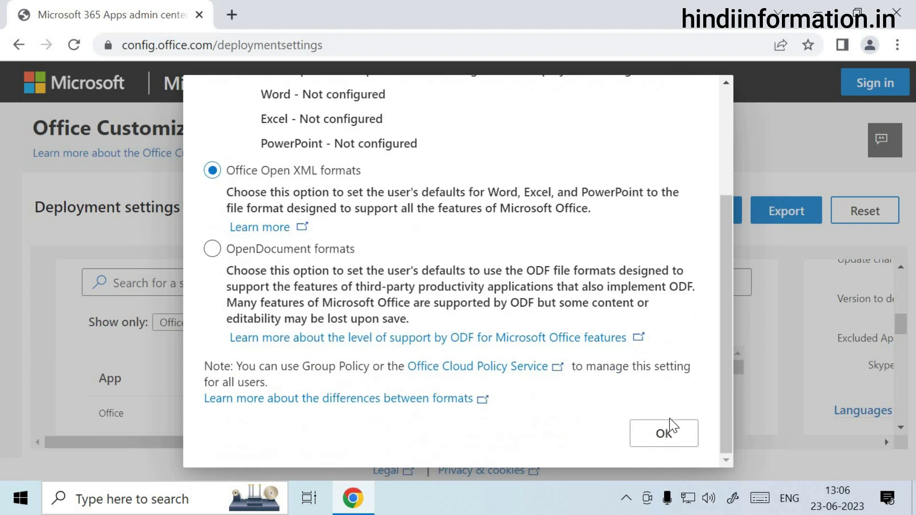
pyautogui.click(664, 435)
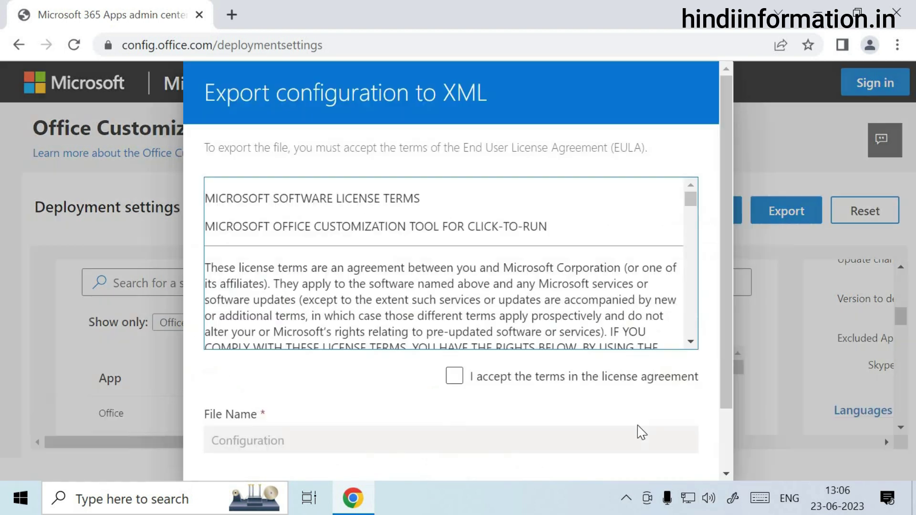
# Accept the license agreement terms and export the configuration to XML under the file name Configuration
pyautogui.click(457, 379)
pyautogui.click(456, 377)
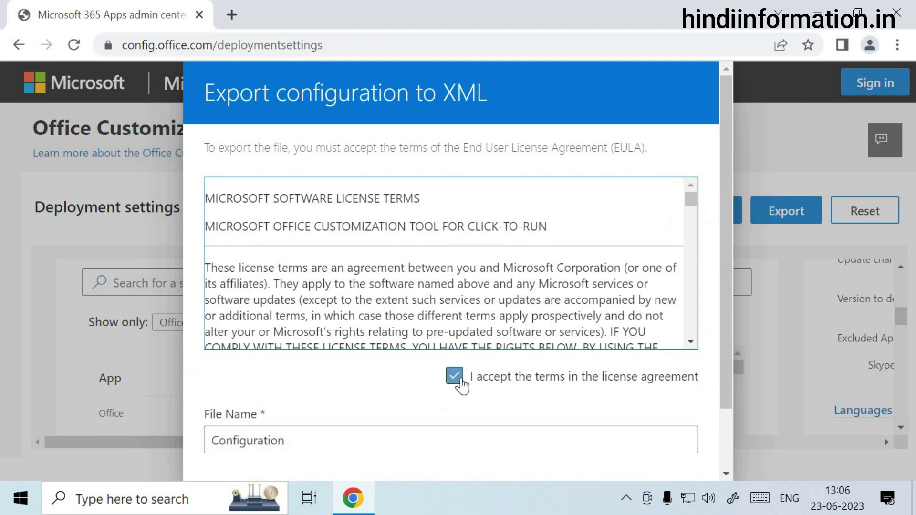
pyautogui.scroll(-2, 363, 398)
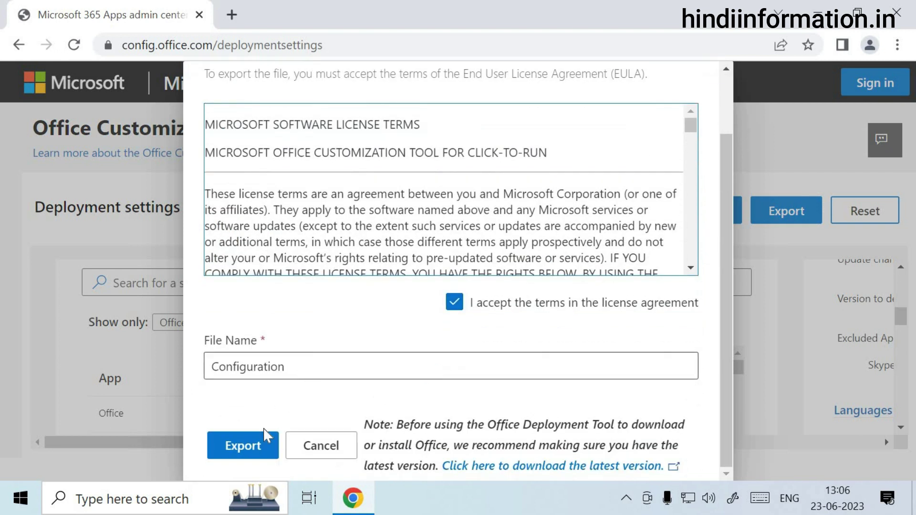
pyautogui.click(260, 448)
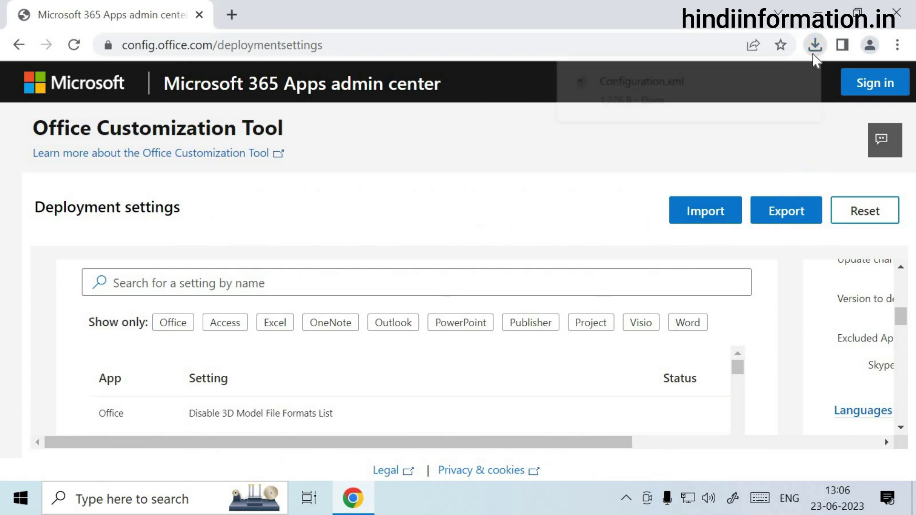
# Show the exported Configuration.xml in its Downloads folder in File Explorer and copy the file
pyautogui.click(816, 46)
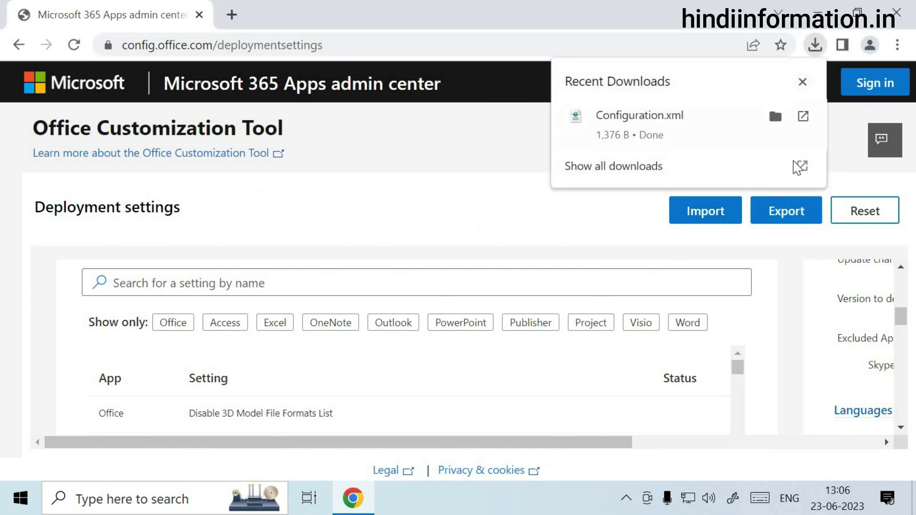
pyautogui.click(777, 117)
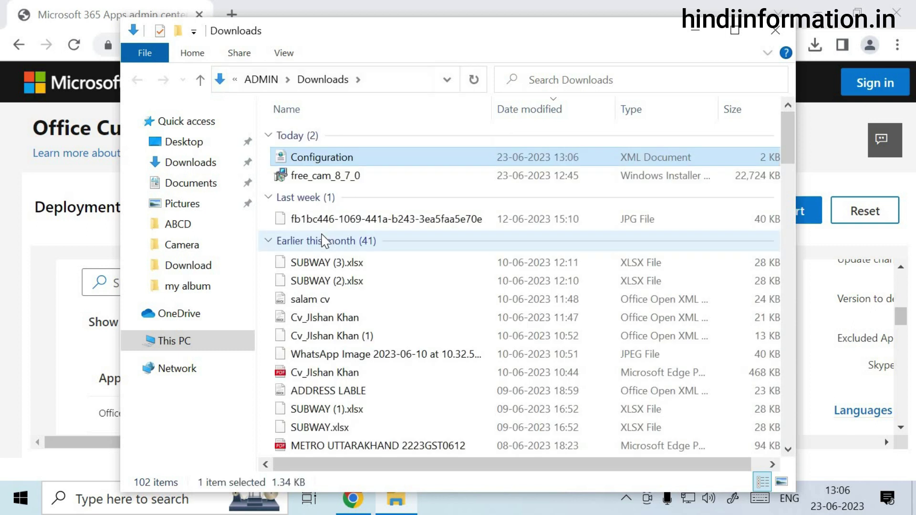
pyautogui.click(338, 157)
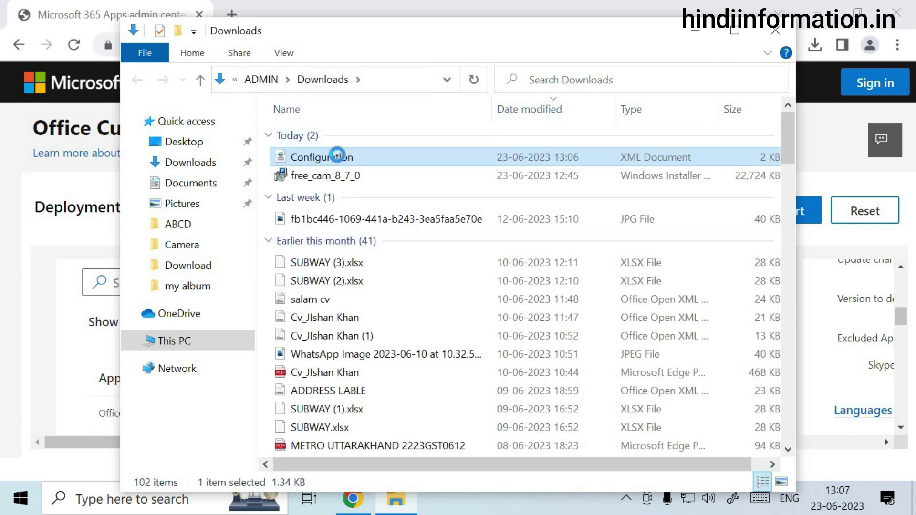
pyautogui.rightClick(338, 155)
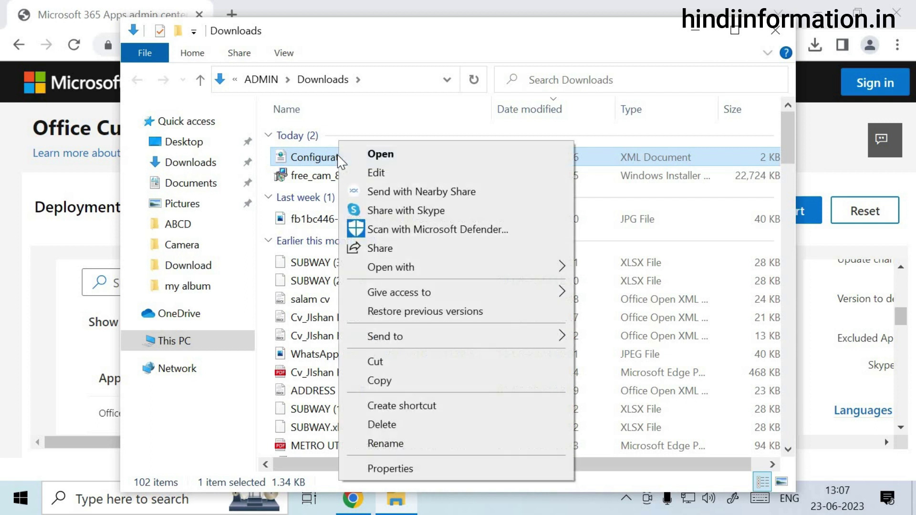
pyautogui.click(391, 381)
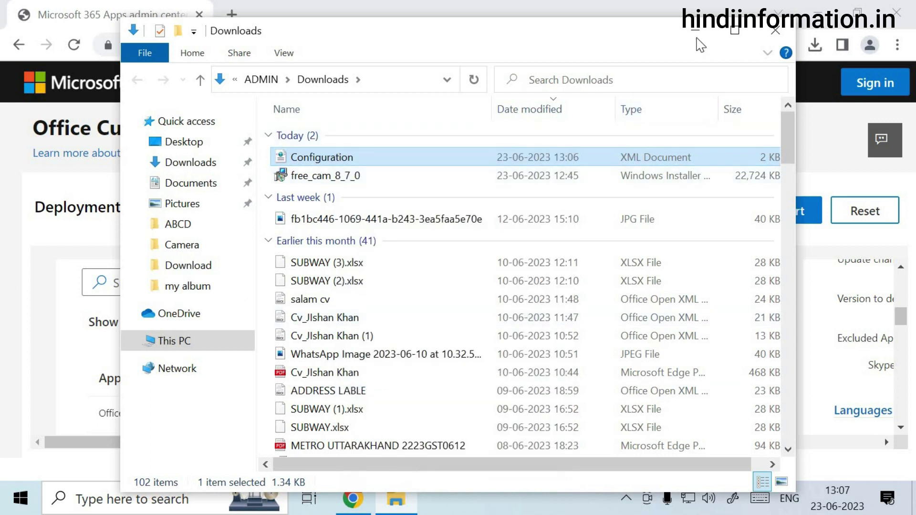
# Clear the open windows off the desktop and create a new folder there named "proplus 2021"
pyautogui.click(811, 27)
pyautogui.click(814, 24)
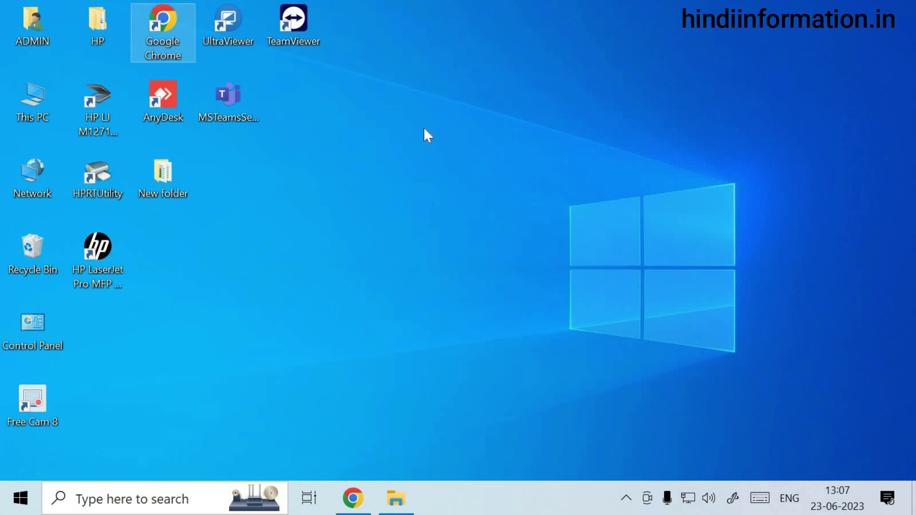
pyautogui.rightClick(424, 128)
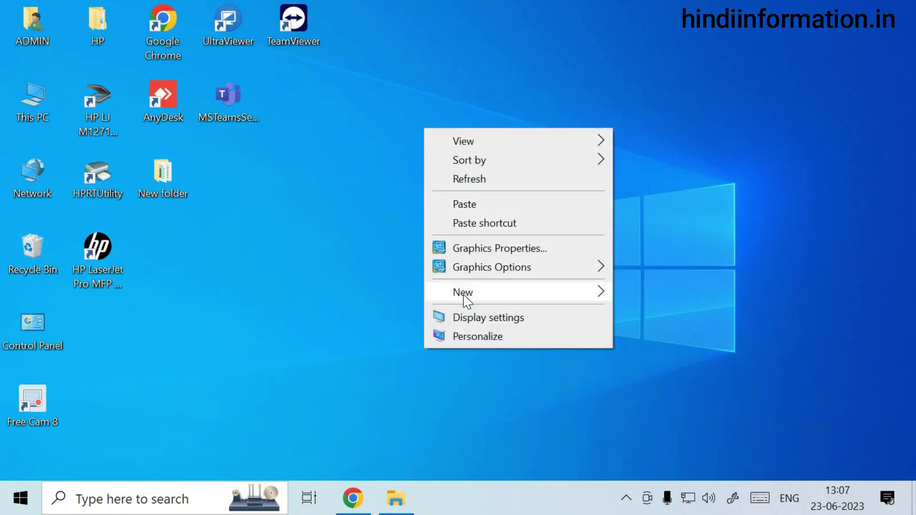
pyautogui.moveTo(484, 301)
pyautogui.click(651, 294)
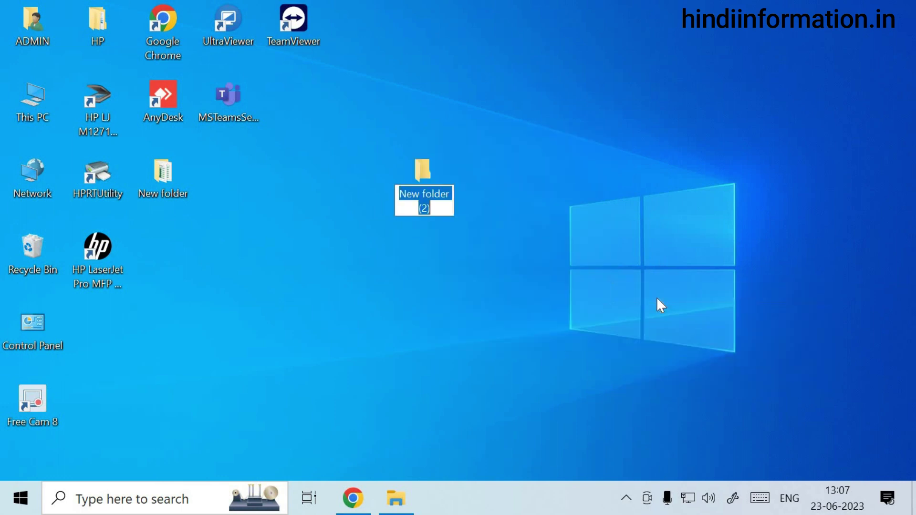
pyautogui.write('pro')
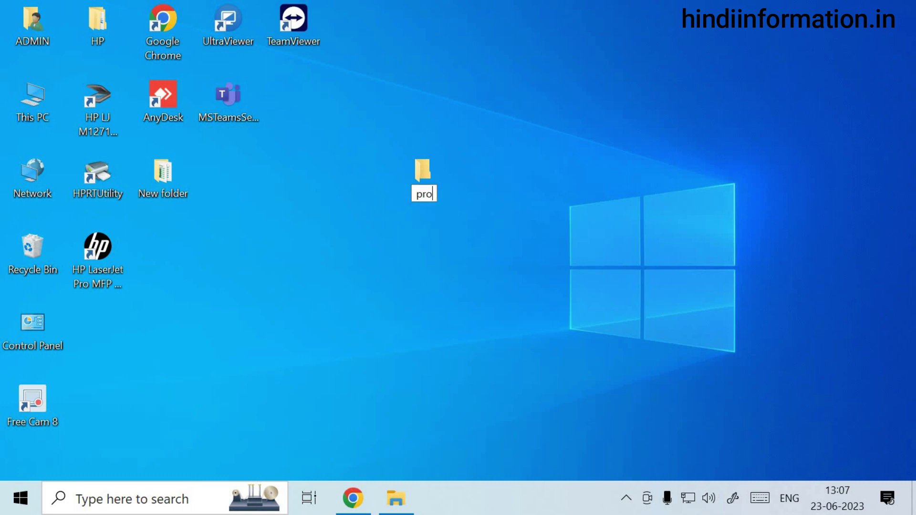
pyautogui.write('plus ')
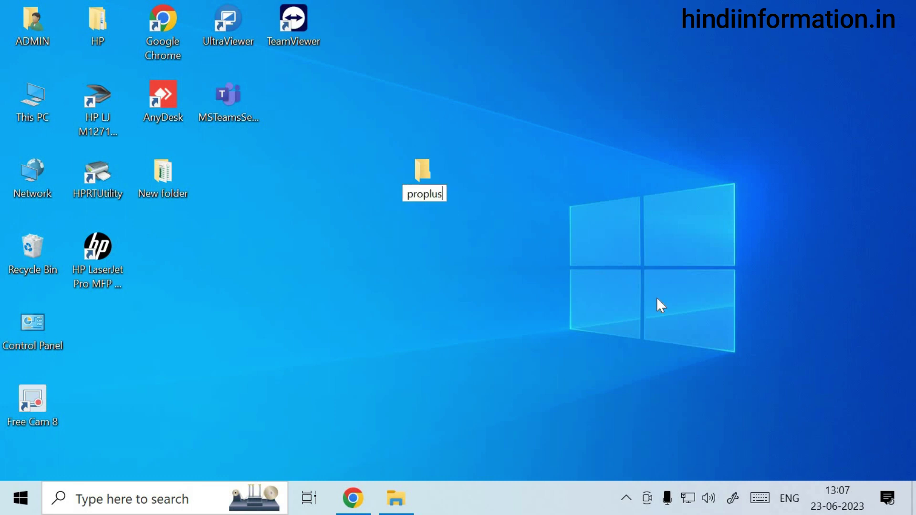
pyautogui.write('2021')
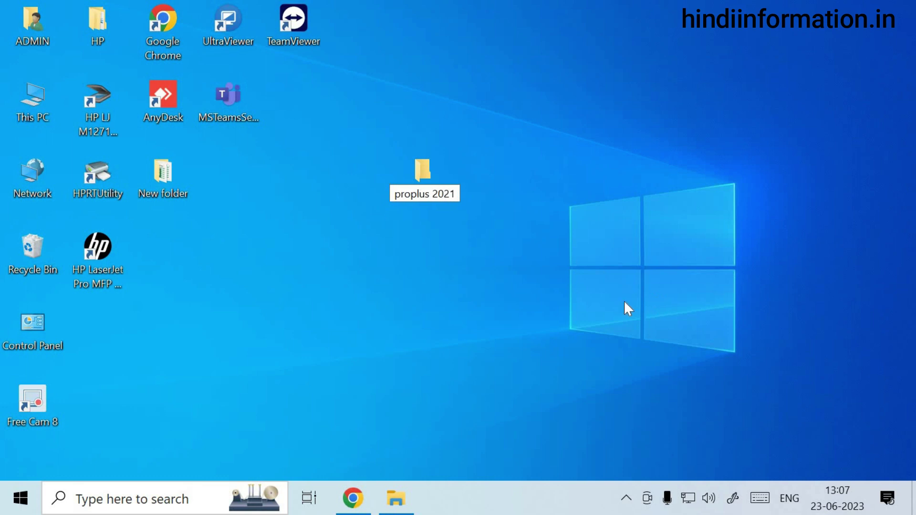
pyautogui.press('Return')
# Open the proplus 2021 folder and paste the copied Configuration file into it
pyautogui.doubleClick(422, 171)
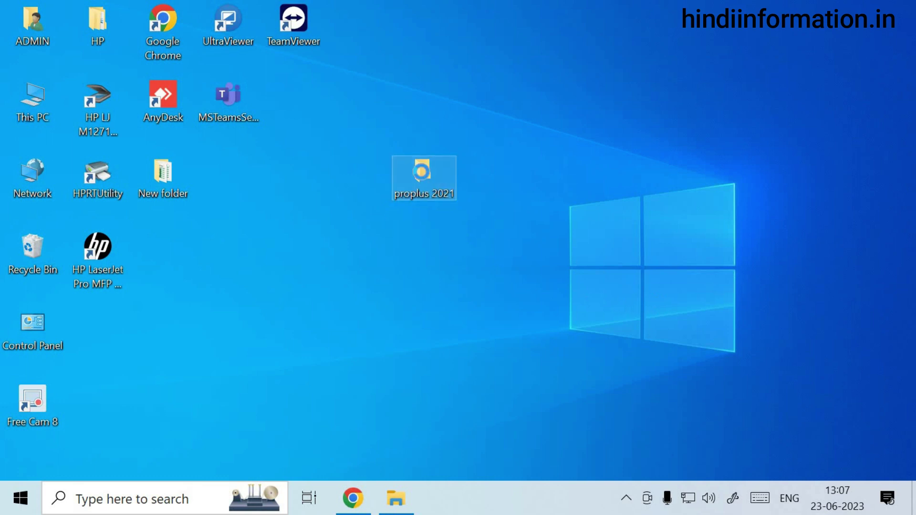
pyautogui.click(375, 273)
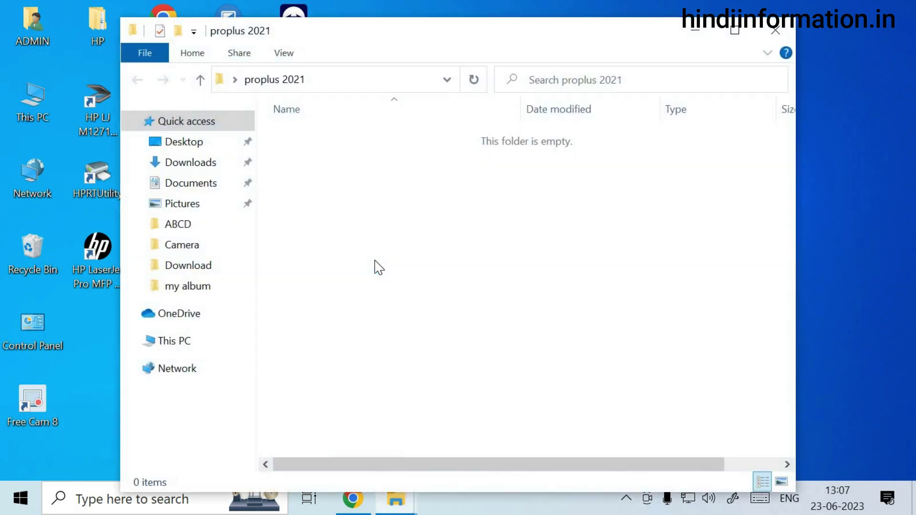
pyautogui.rightClick(375, 268)
pyautogui.click(423, 135)
pyautogui.click(397, 243)
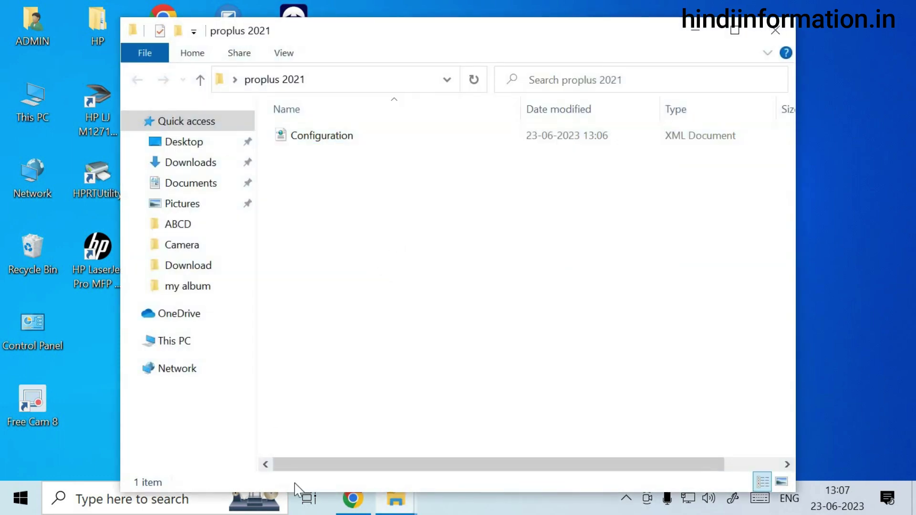
# Switch back to Chrome and search the web for "ms office deployment tool 2021" in a new tab
pyautogui.click(353, 499)
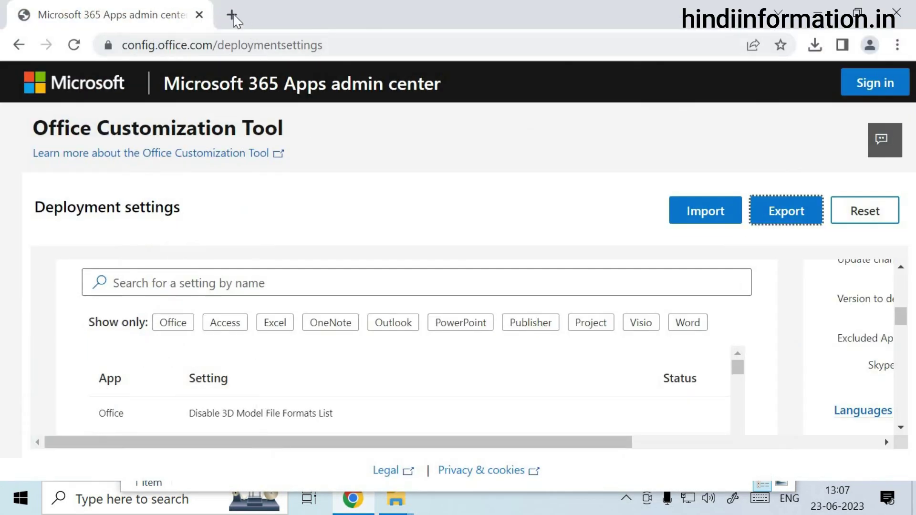
pyautogui.click(232, 15)
pyautogui.click(230, 43)
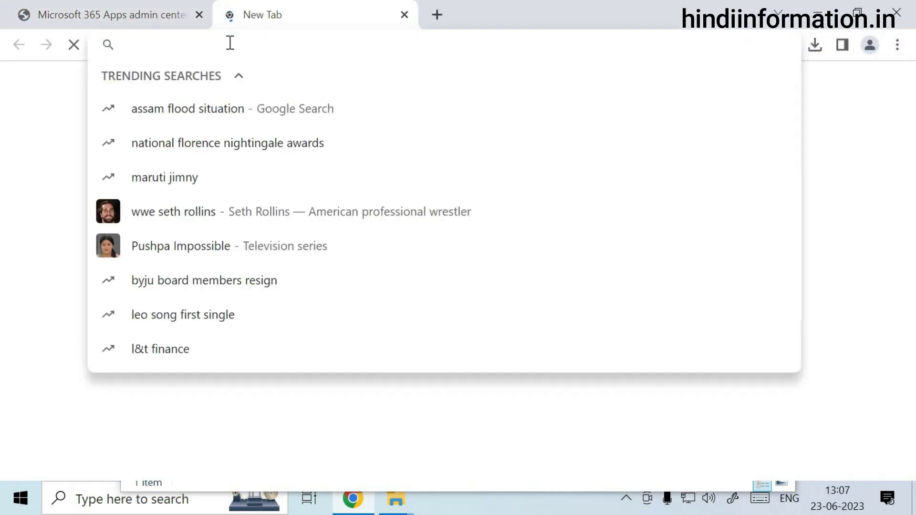
pyautogui.write('m')
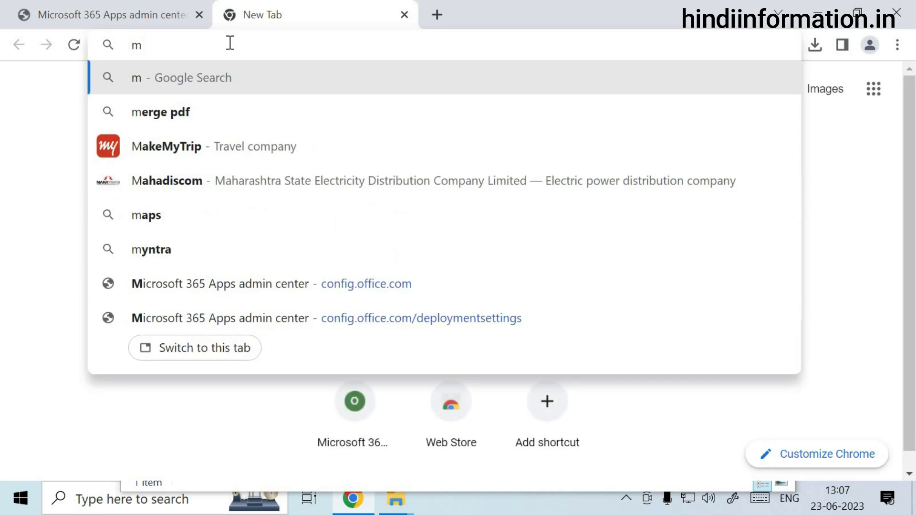
pyautogui.write('s o')
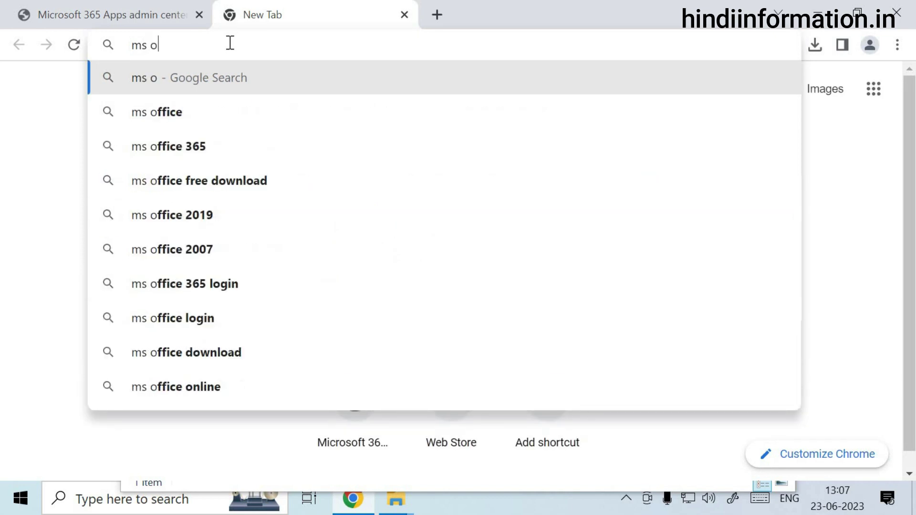
pyautogui.write('ffice t')
pyautogui.press('BackSpace')
pyautogui.write('de')
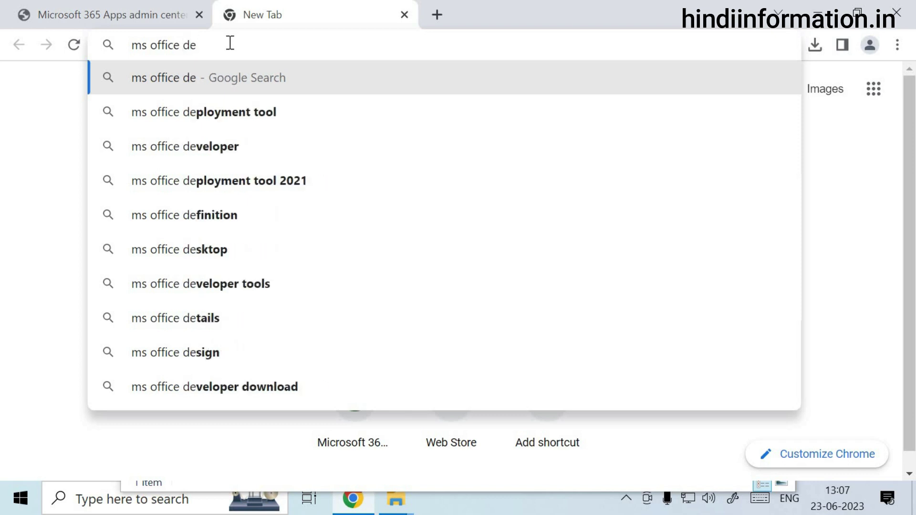
pyautogui.write('ploy')
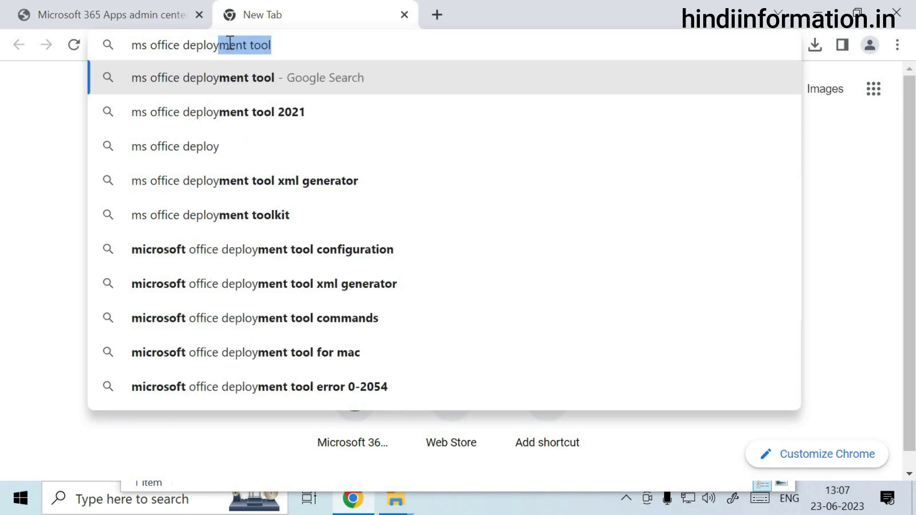
pyautogui.press('Down')
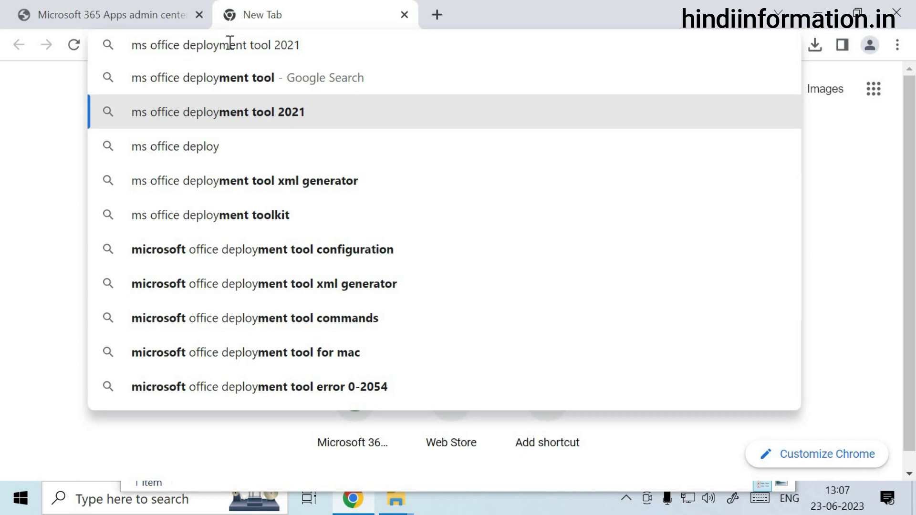
pyautogui.press('Return')
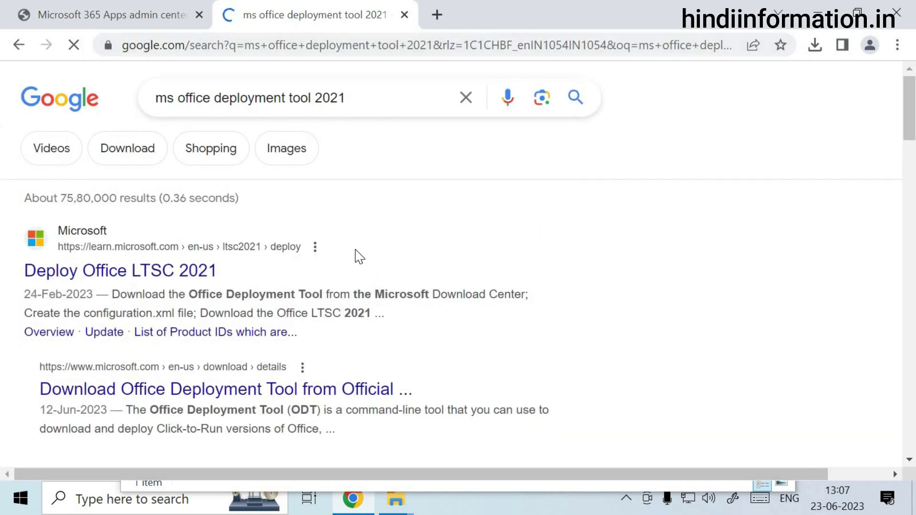
# Download the English Office Deployment Tool from its official Microsoft Download Center page and show the recent downloads
pyautogui.scroll(-2, 170, 207)
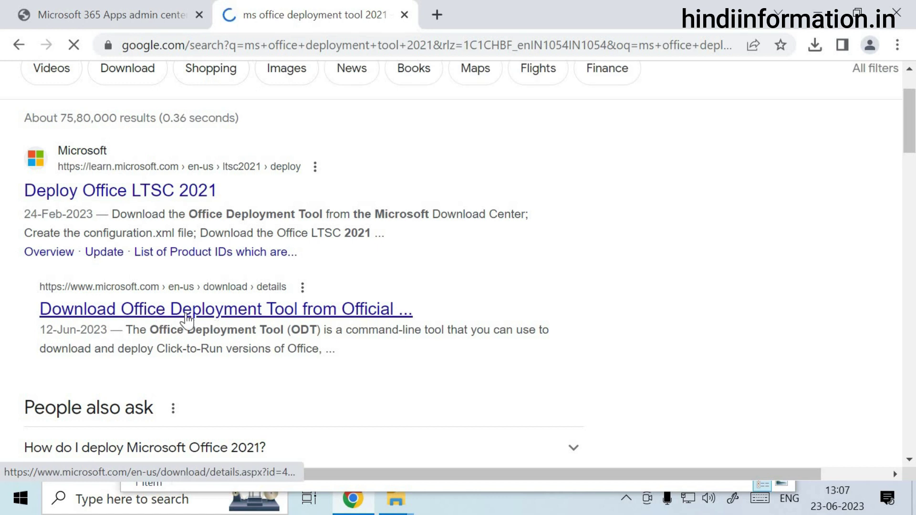
pyautogui.click(185, 313)
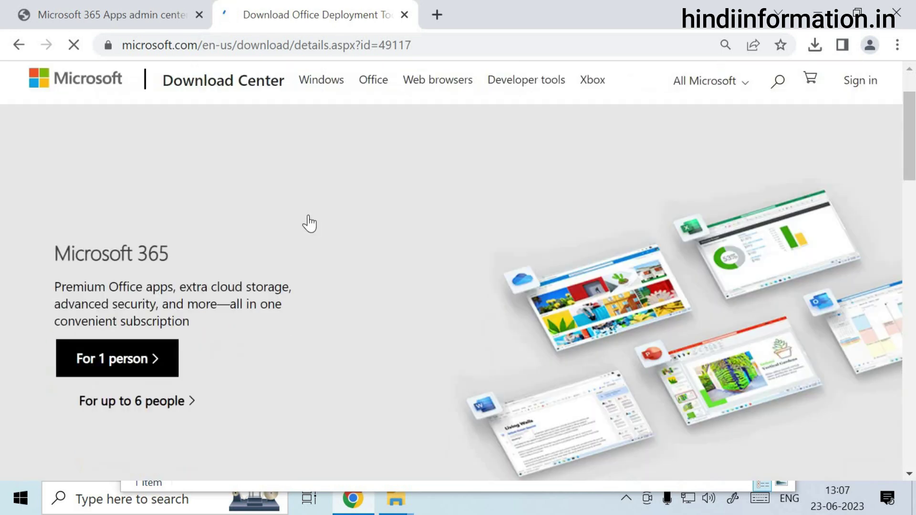
pyautogui.scroll(-10, 309, 223)
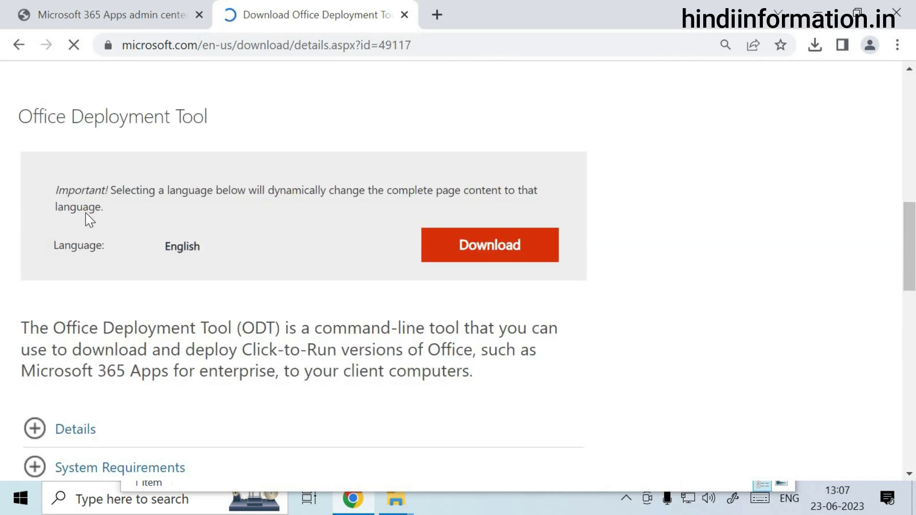
pyautogui.click(483, 250)
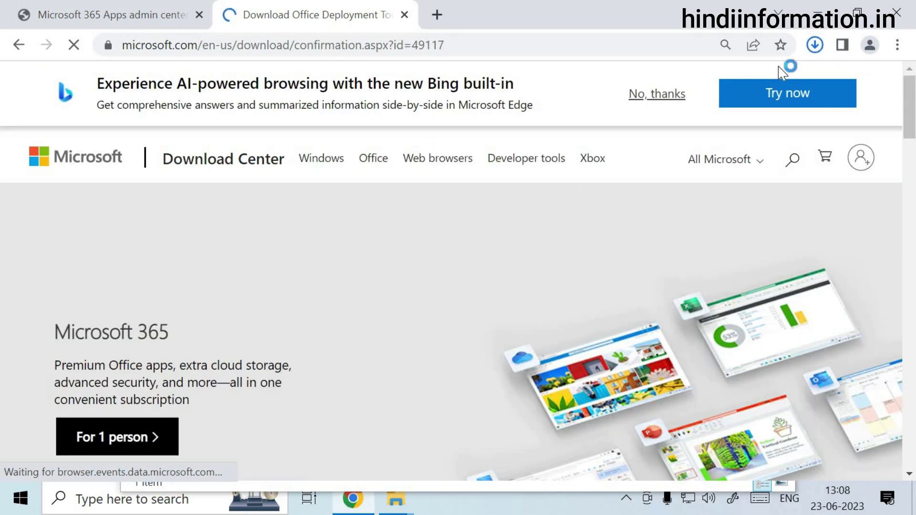
pyautogui.click(815, 45)
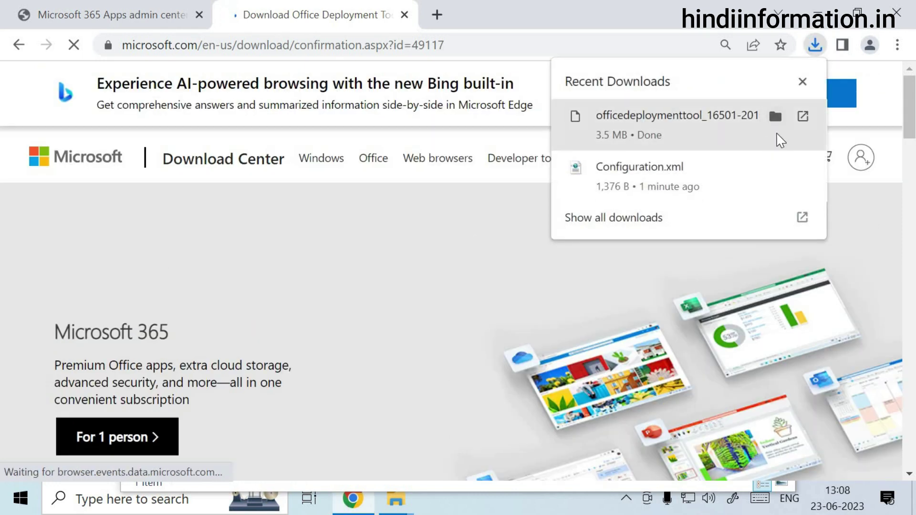
pyautogui.click(775, 117)
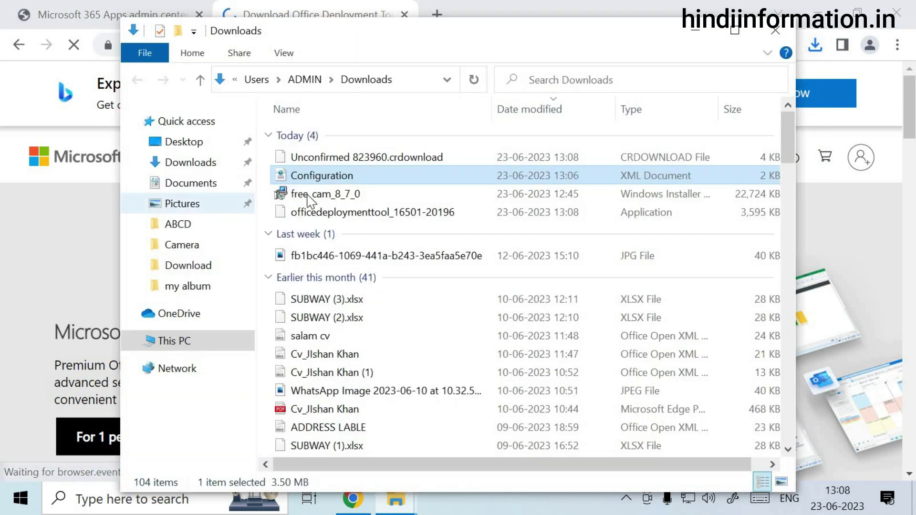
pyautogui.doubleClick(391, 211)
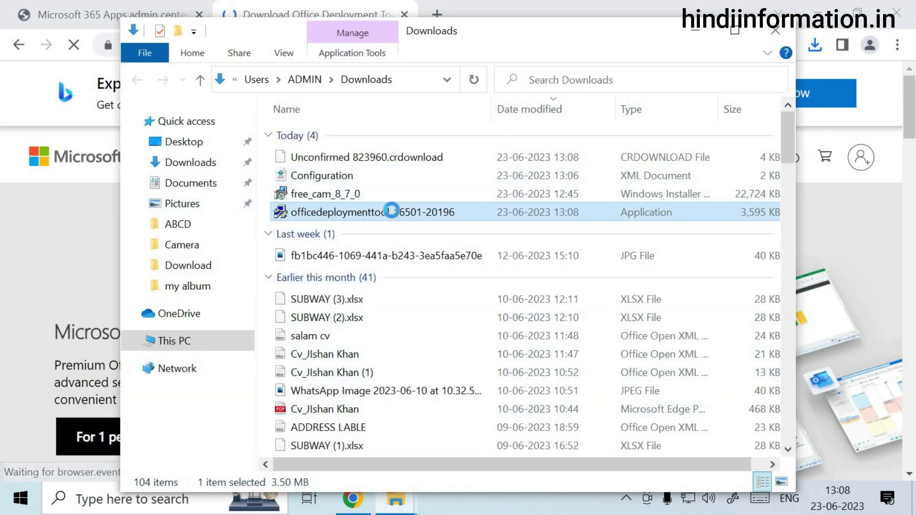
pyautogui.rightClick(390, 211)
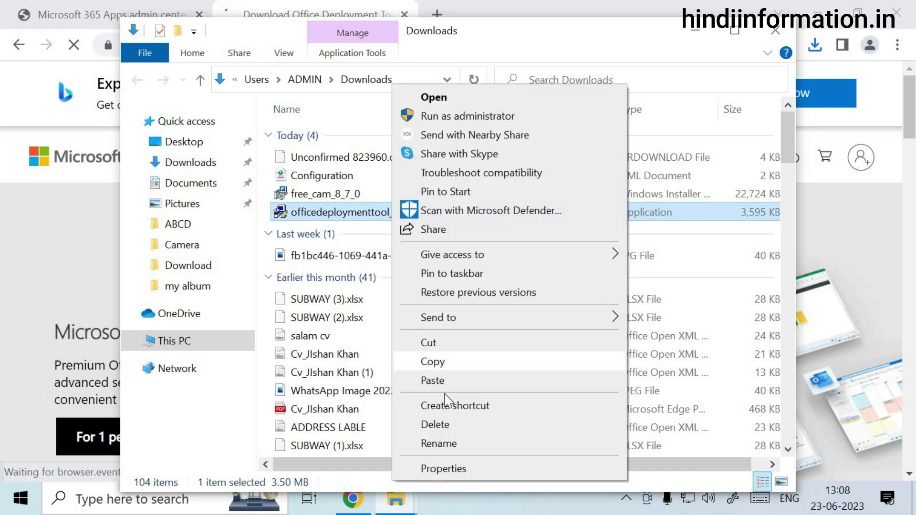
pyautogui.click(442, 366)
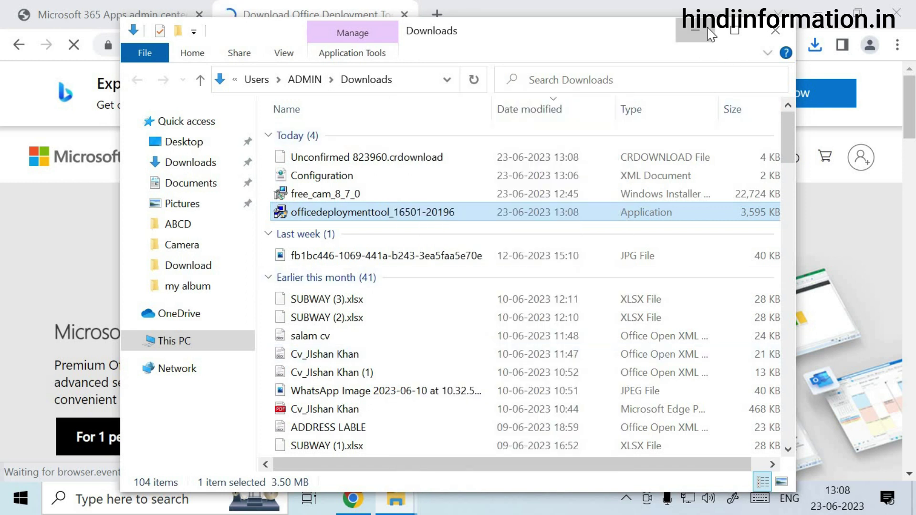
# Minimize the Downloads and Chrome windows and paste the copied deployment tool into the proplus 2021 folder
pyautogui.click(694, 30)
pyautogui.click(819, 14)
pyautogui.rightClick(362, 170)
pyautogui.click(380, 288)
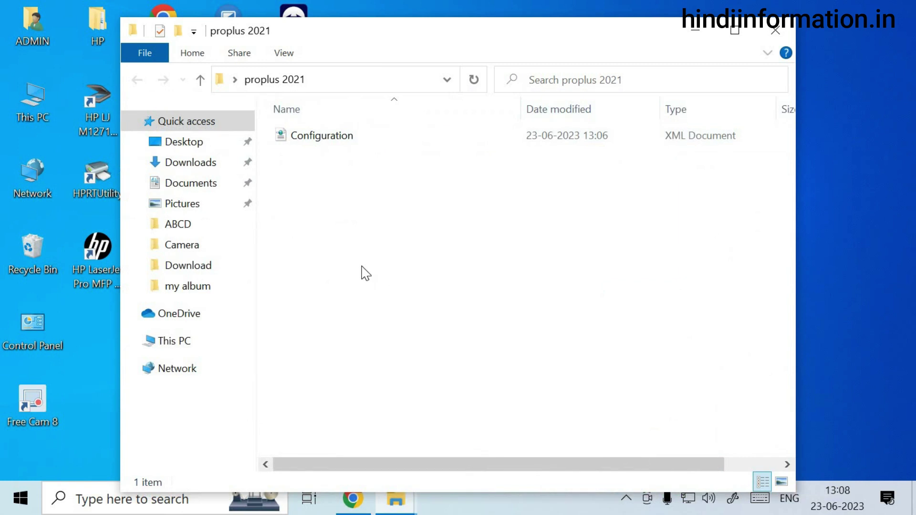
pyautogui.click(362, 273)
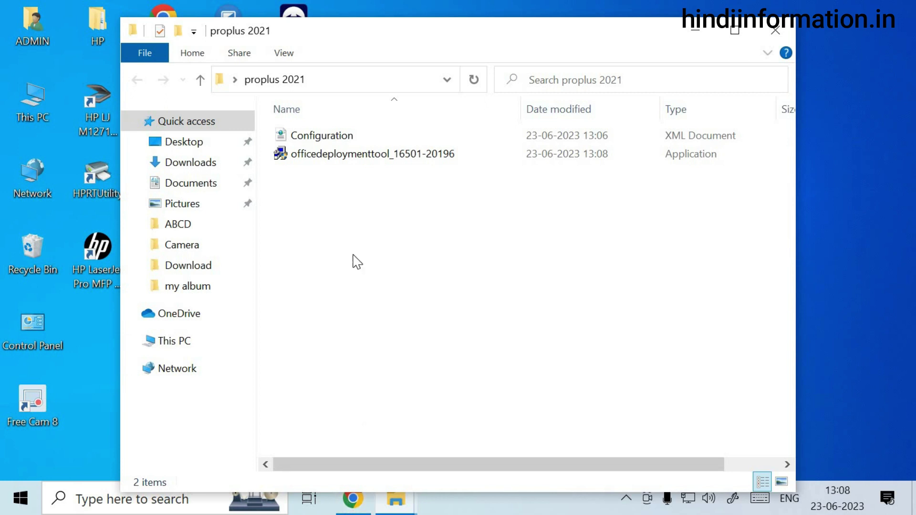
pyautogui.click(352, 163)
pyautogui.doubleClick(349, 157)
pyautogui.rightClick(348, 157)
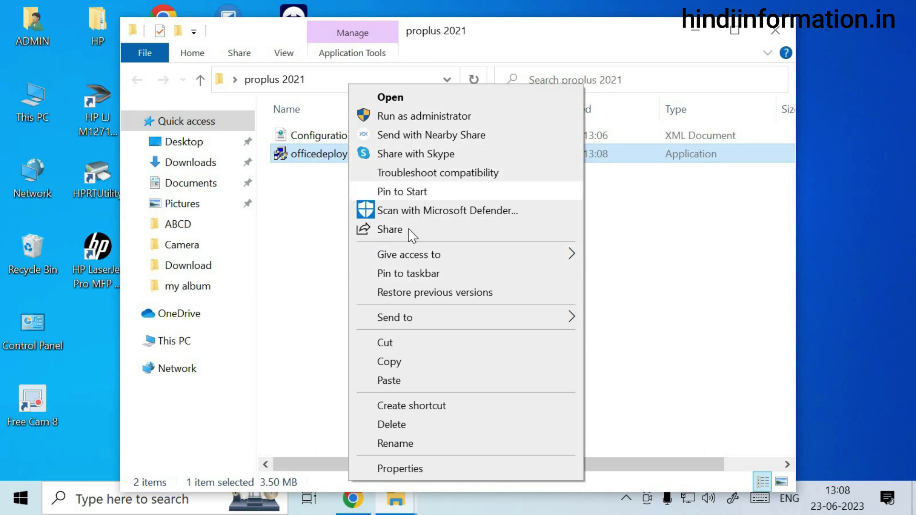
pyautogui.click(308, 156)
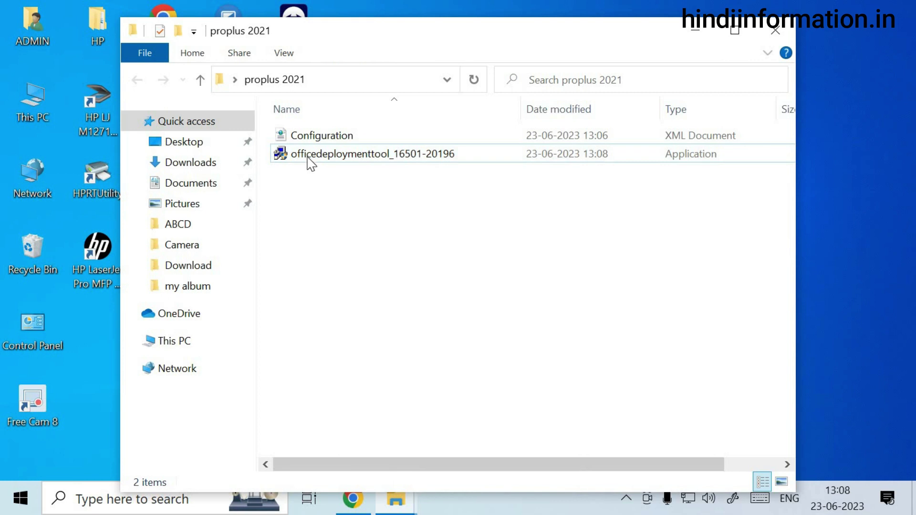
pyautogui.rightClick(311, 158)
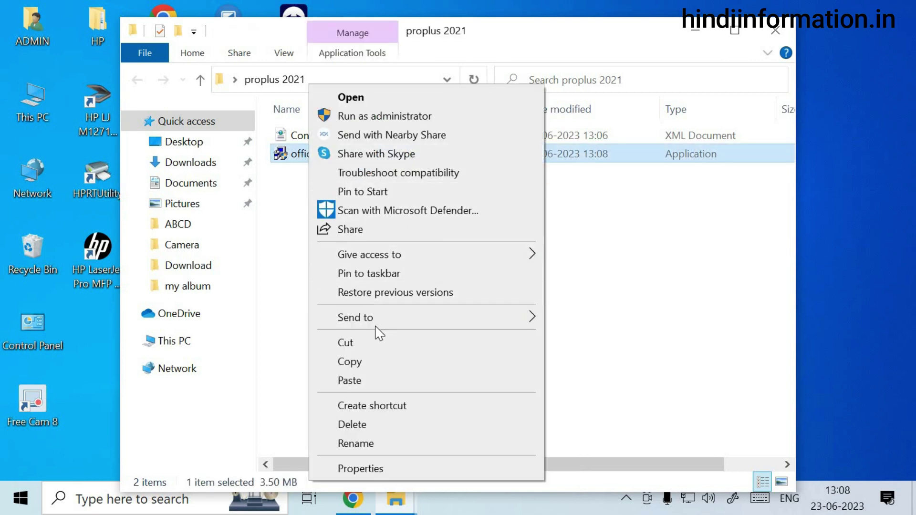
pyautogui.click(360, 98)
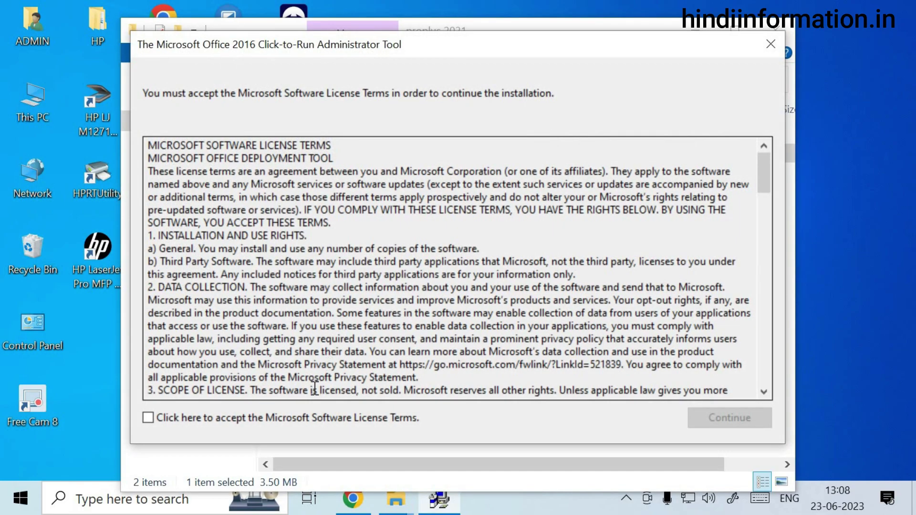
pyautogui.click(304, 418)
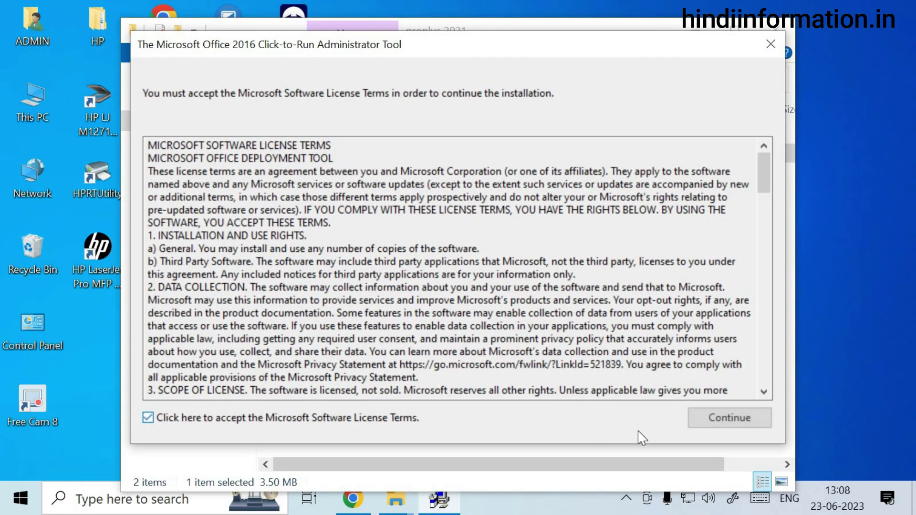
pyautogui.click(719, 418)
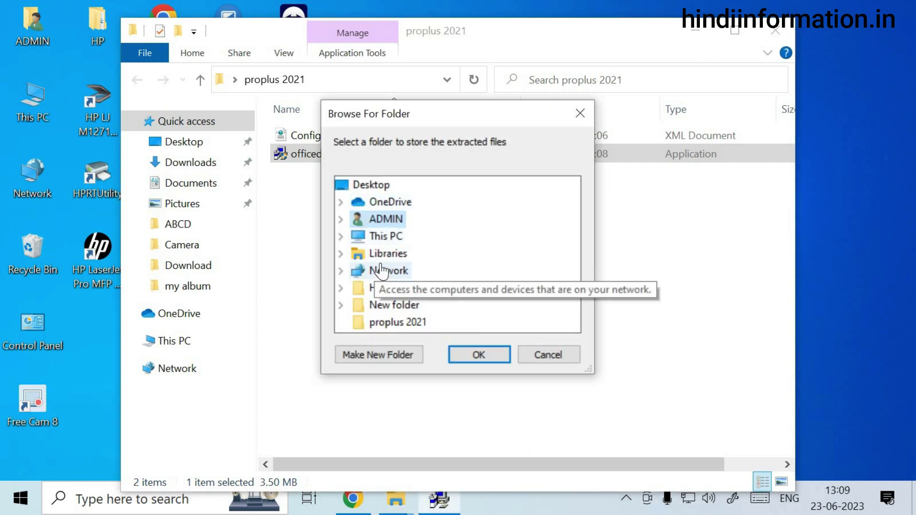
# Extract the deployment tool's files into the proplus 2021 folder on the desktop and close the completion dialog
pyautogui.click(385, 190)
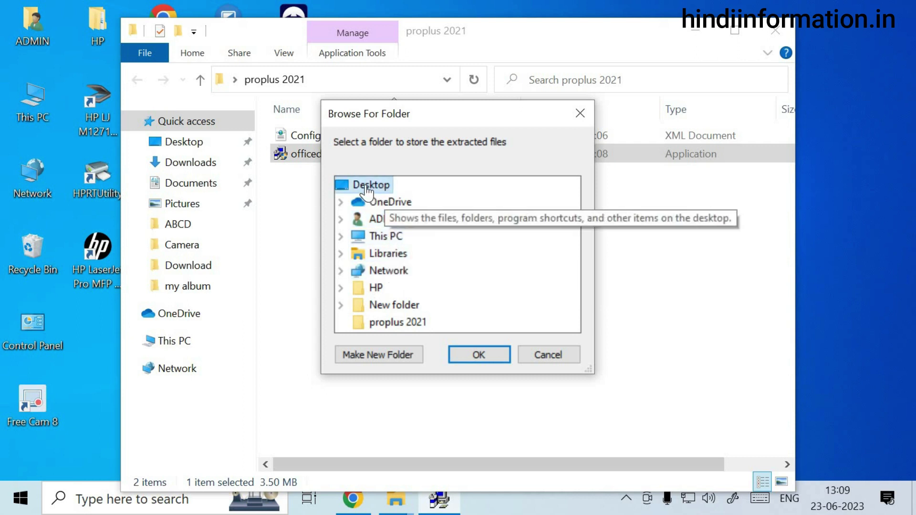
pyautogui.click(379, 355)
pyautogui.moveTo(577, 261); pyautogui.dragTo(571, 302)
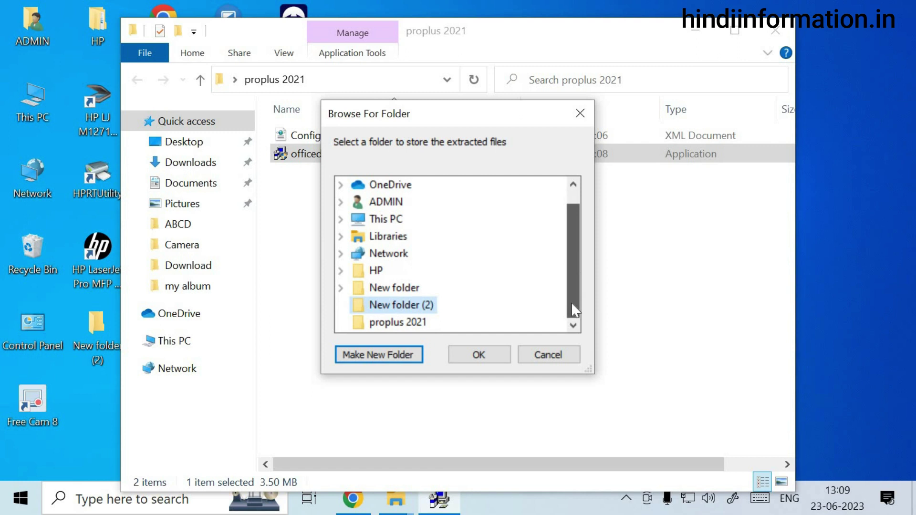
pyautogui.click(402, 325)
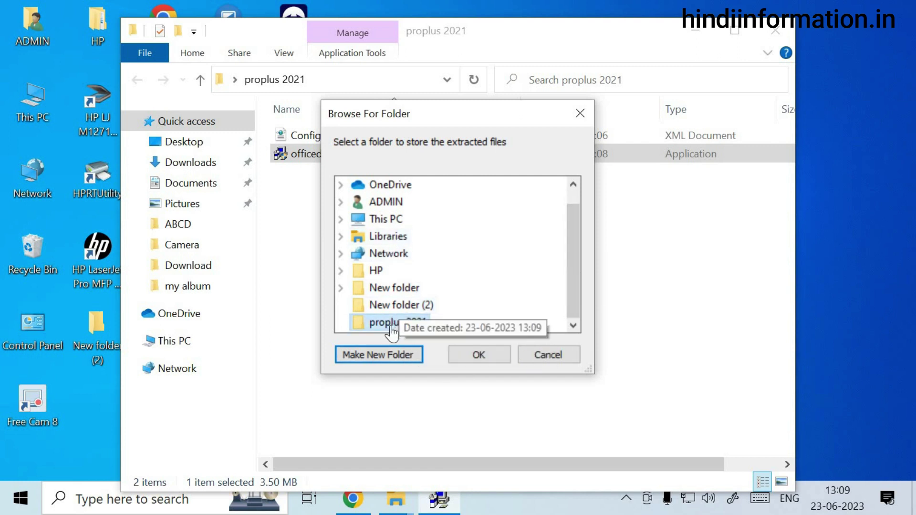
pyautogui.click(495, 359)
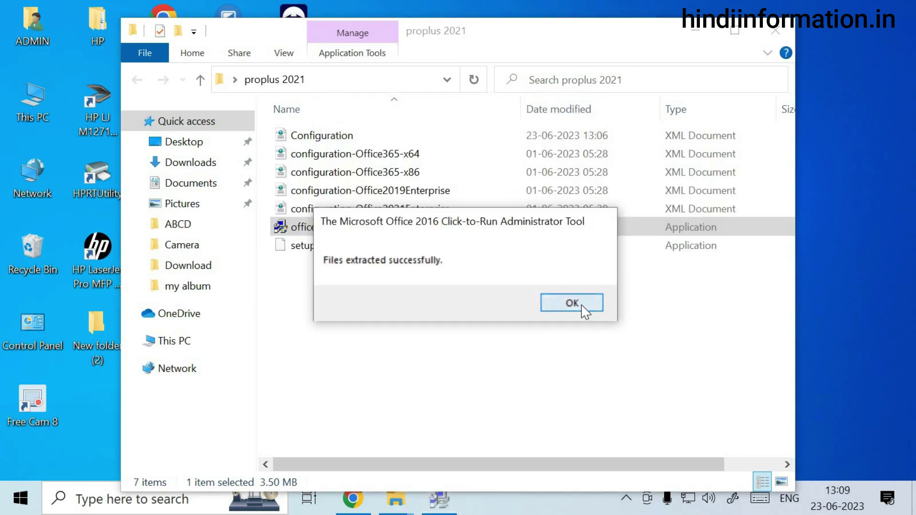
pyautogui.click(583, 304)
pyautogui.click(487, 334)
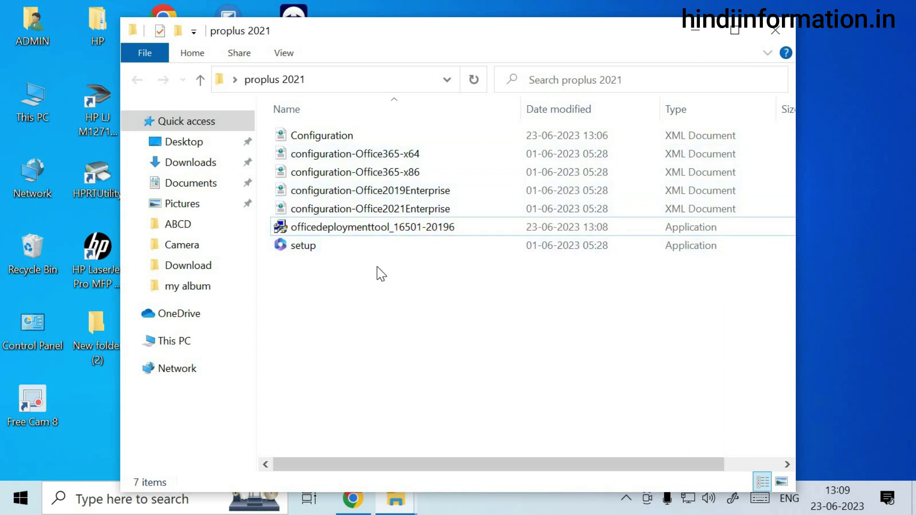
# Delete the four extracted sample configuration files, from configuration-Office365-x64 to configuration-Office2021Enterprise
pyautogui.click(369, 156)
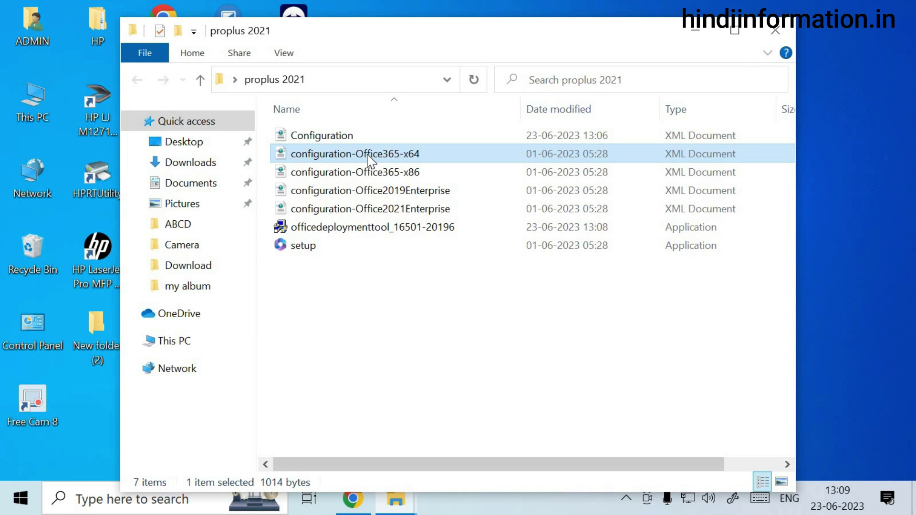
pyautogui.hotkey('shift', 'Down')
pyautogui.hotkey('shift', 'Down')
pyautogui.hotkey('shift', 'Down')
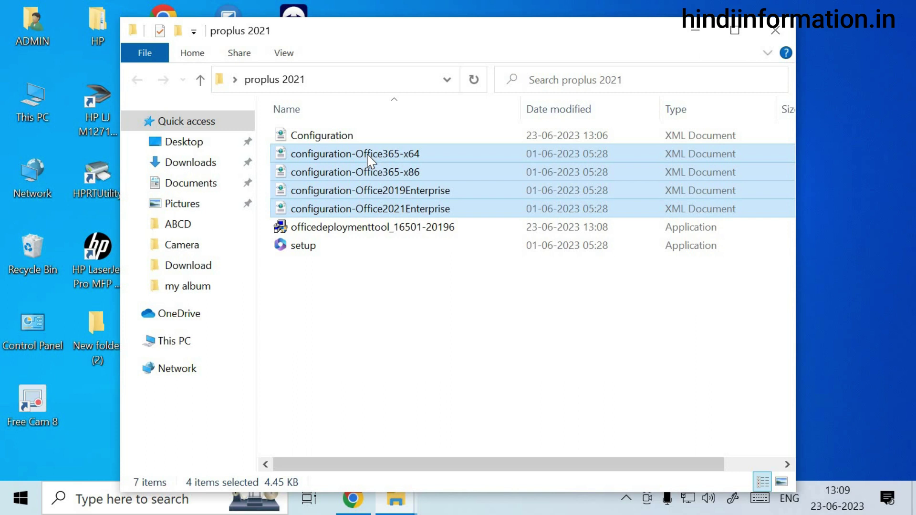
pyautogui.press('Delete')
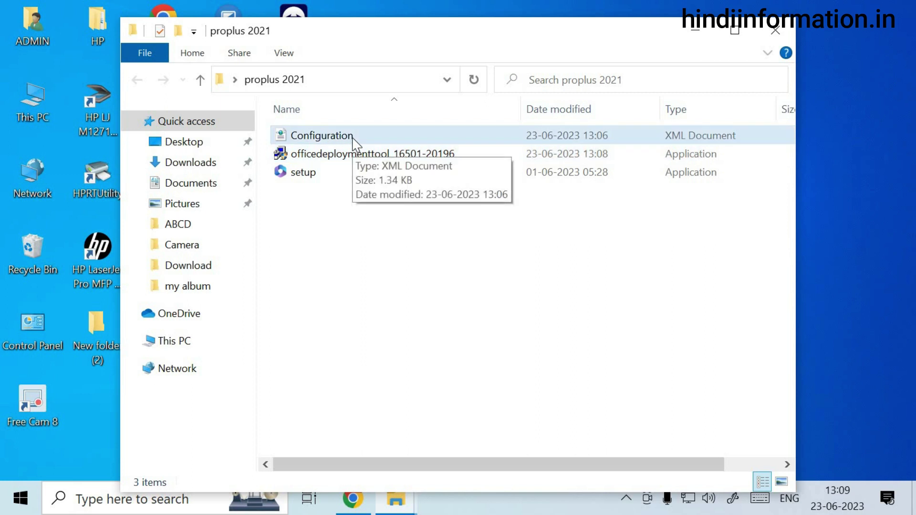
# Open the Configuration XML file for editing in Notepad, review its contents and close it
pyautogui.click(311, 138)
pyautogui.click(328, 173)
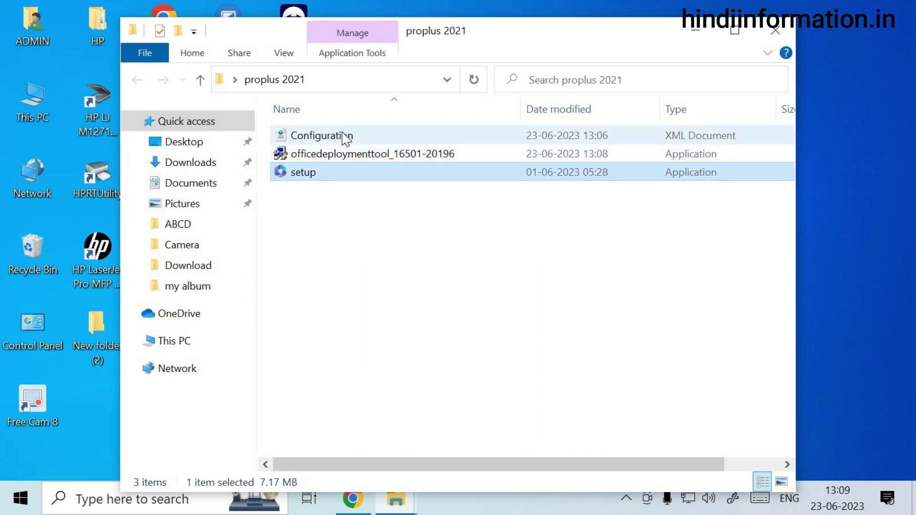
pyautogui.click(342, 134)
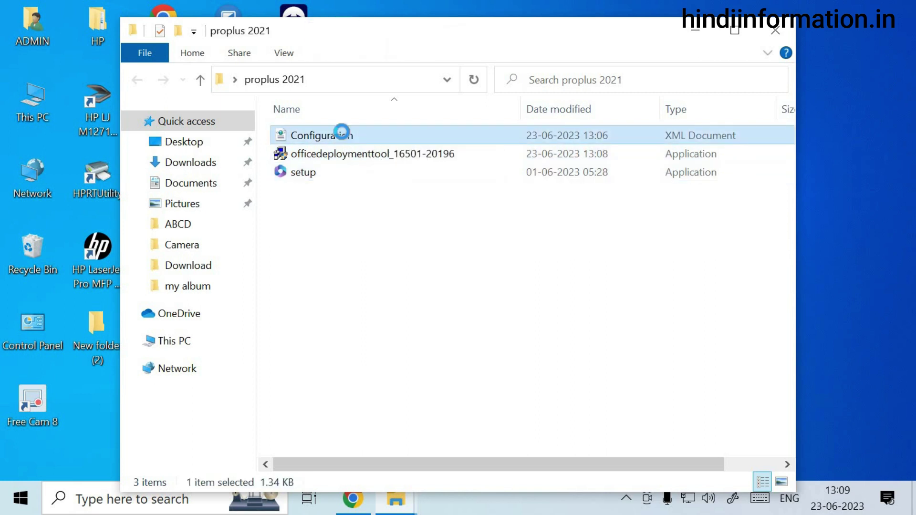
pyautogui.rightClick(342, 133)
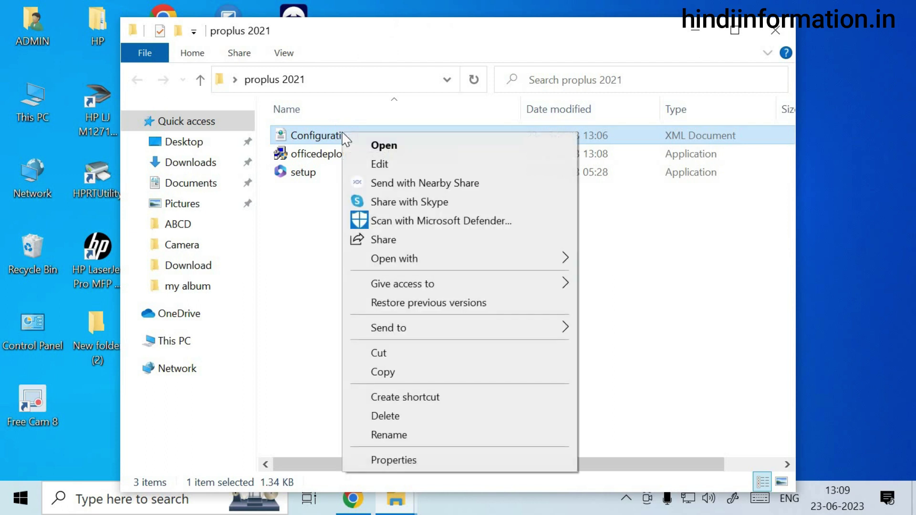
pyautogui.click(380, 164)
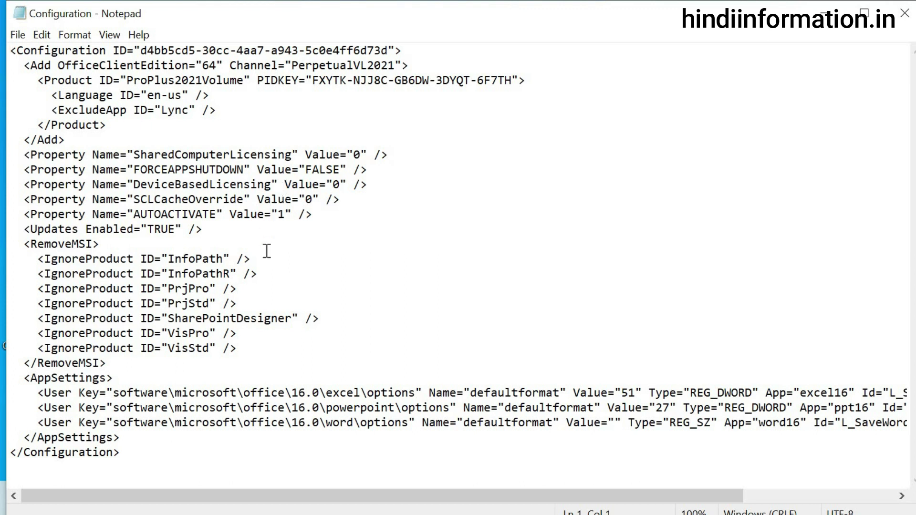
pyautogui.hscroll(1, 264, 249)
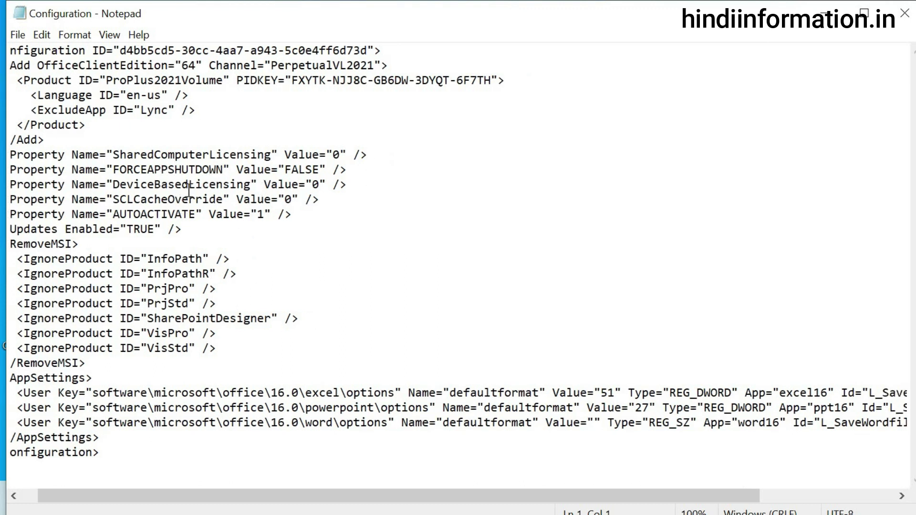
pyautogui.hscroll(1, 181, 240)
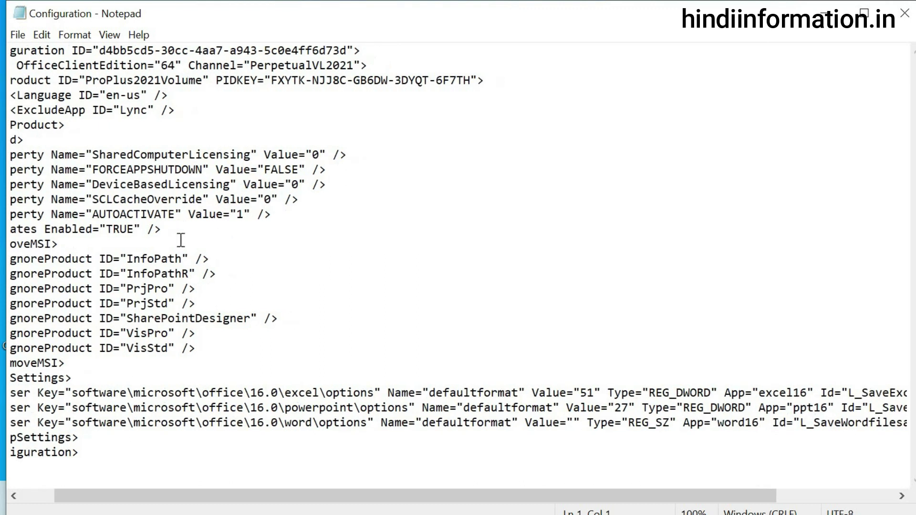
pyautogui.hscroll(2, 176, 293)
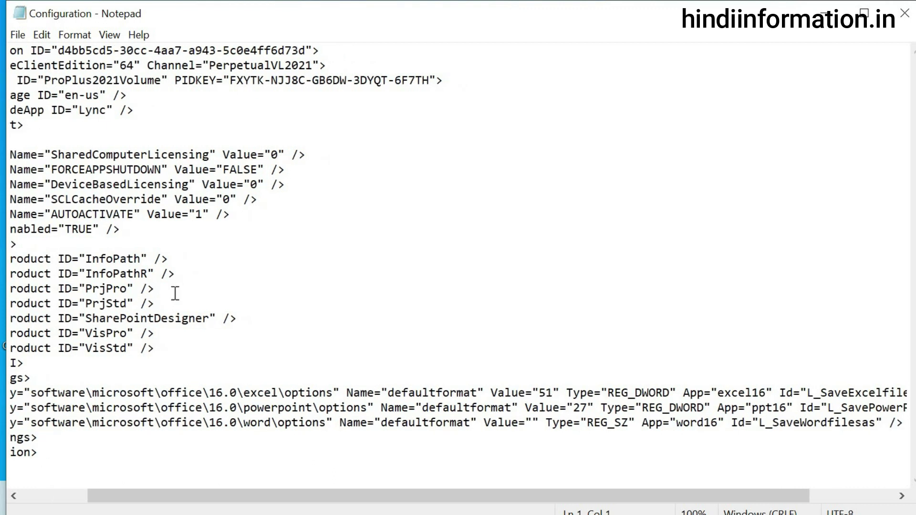
pyautogui.hscroll(-4, 175, 293)
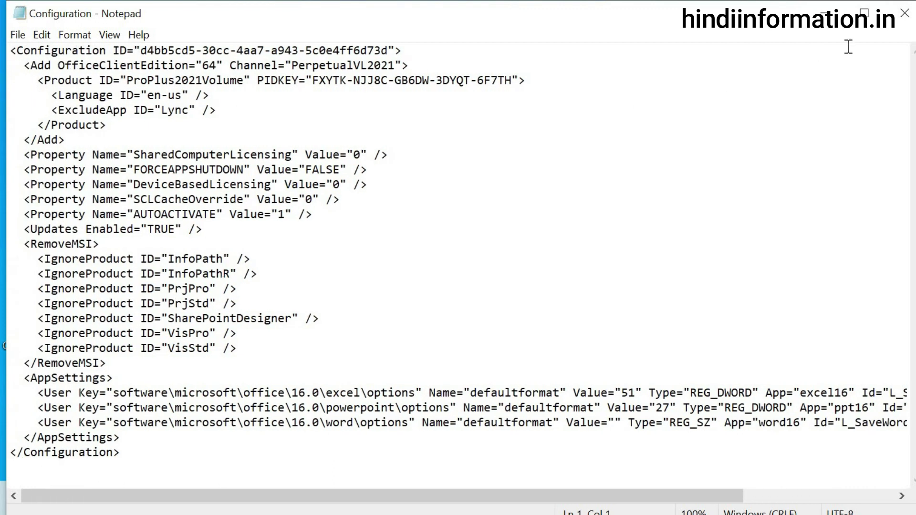
pyautogui.click(904, 13)
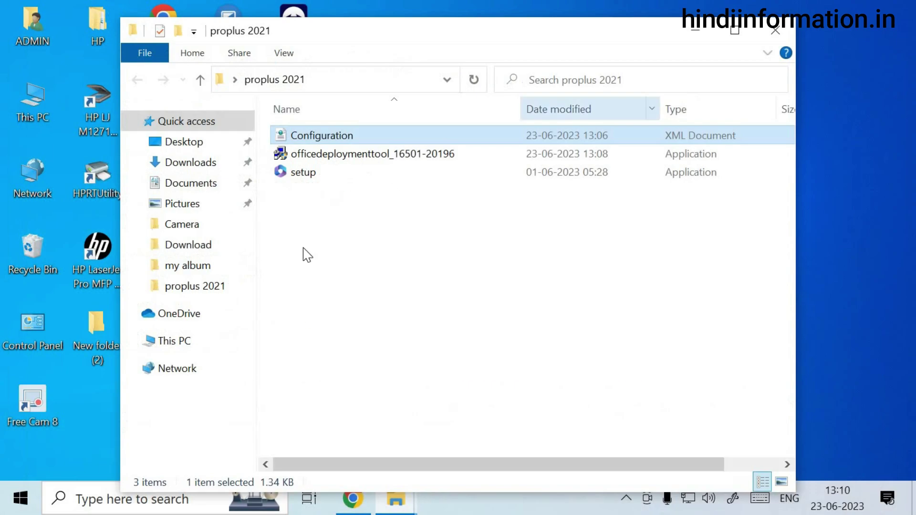
pyautogui.click(359, 222)
pyautogui.rightClick(323, 266)
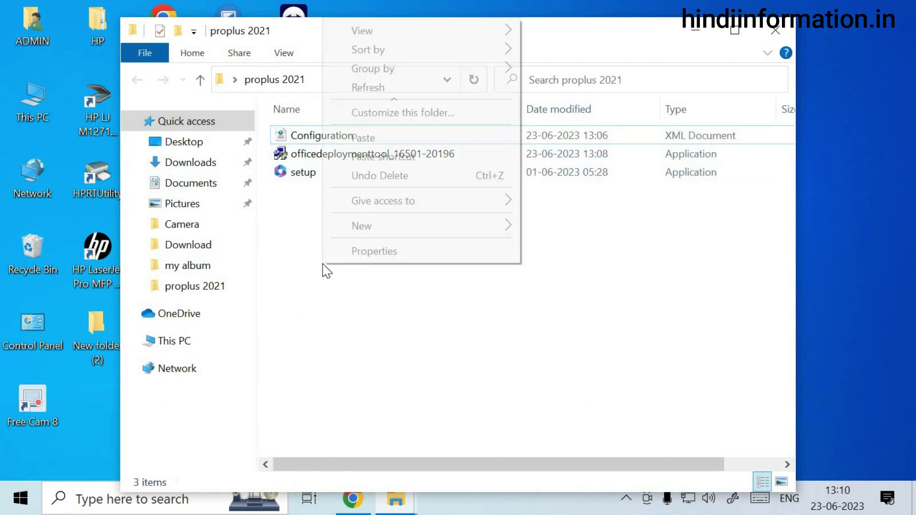
pyautogui.click(291, 289)
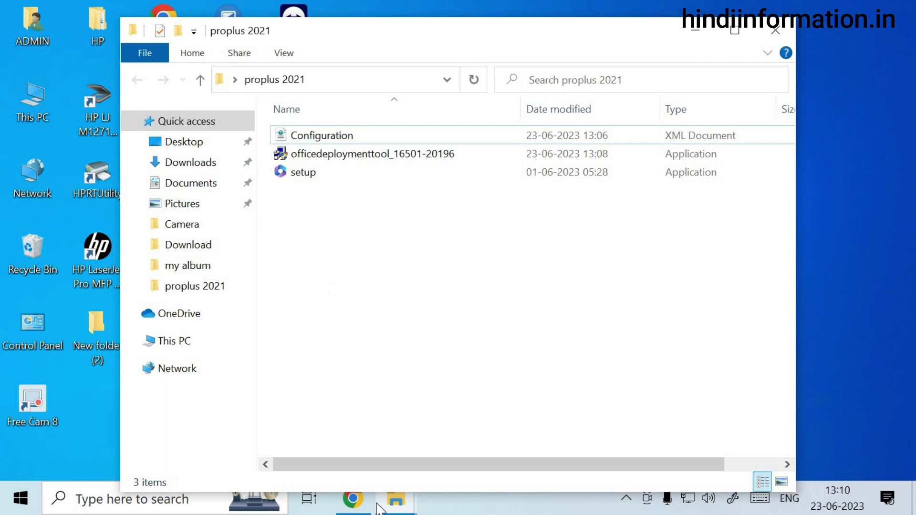
# Switch to Chrome, search the web for "office deploy it pros" in a new tab and open the Deploy Office 2019 (for IT Pros) result
pyautogui.click(353, 499)
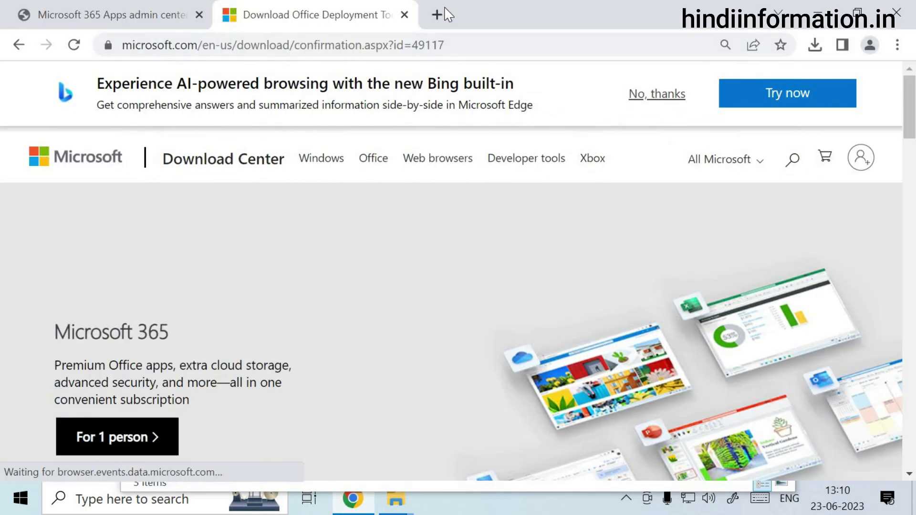
pyautogui.scroll(-12, 439, 197)
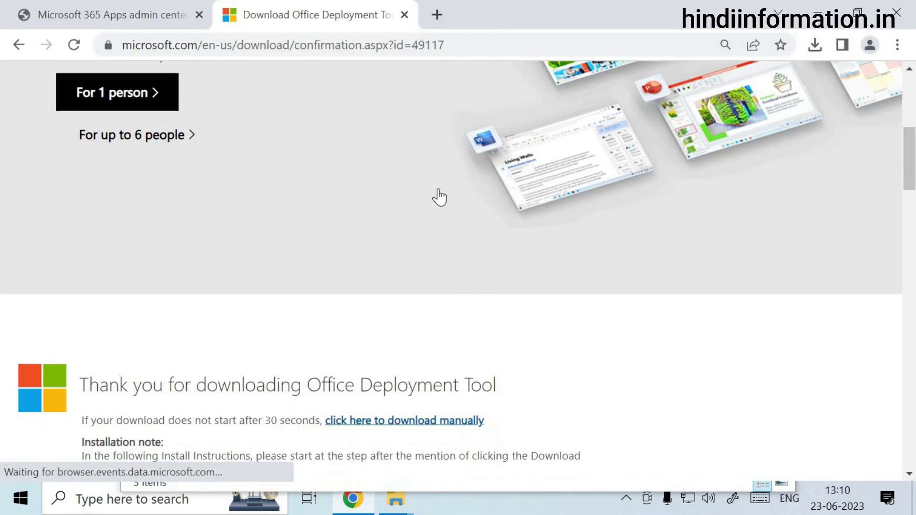
pyautogui.scroll(-3, 439, 196)
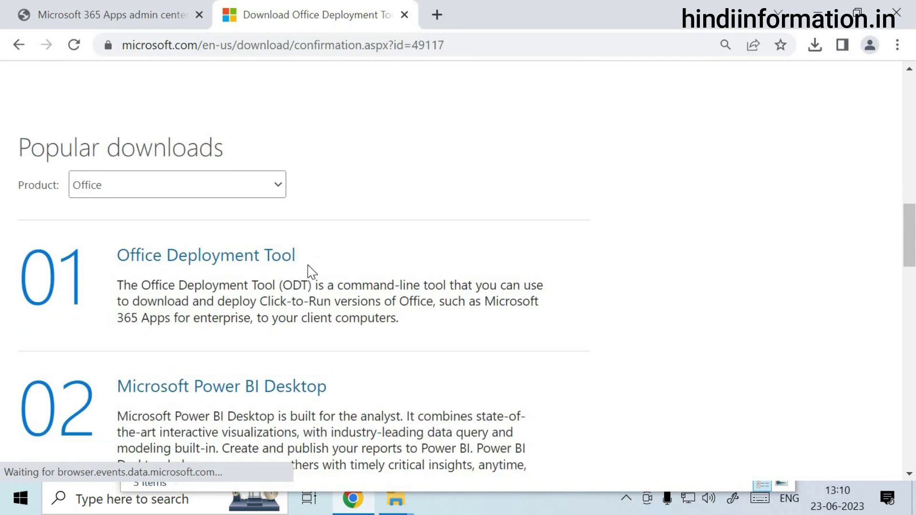
pyautogui.scroll(-6, 308, 272)
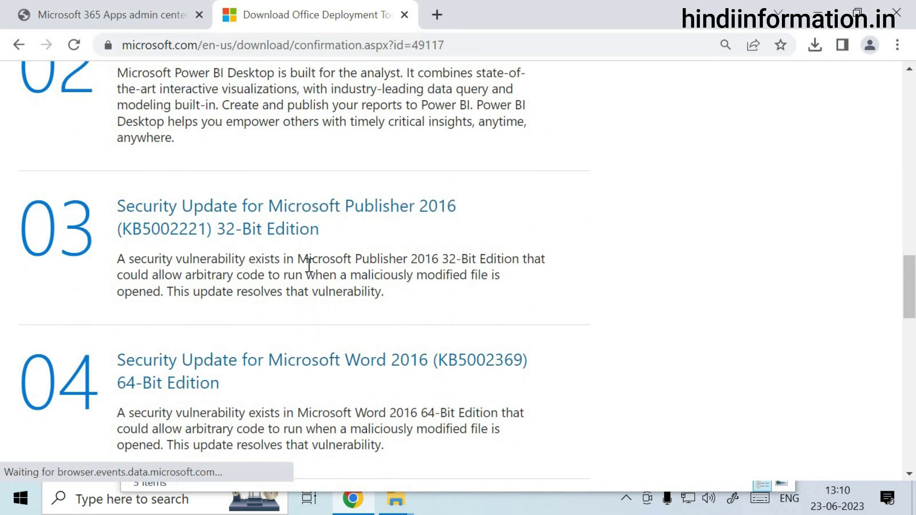
pyautogui.scroll(20, 308, 266)
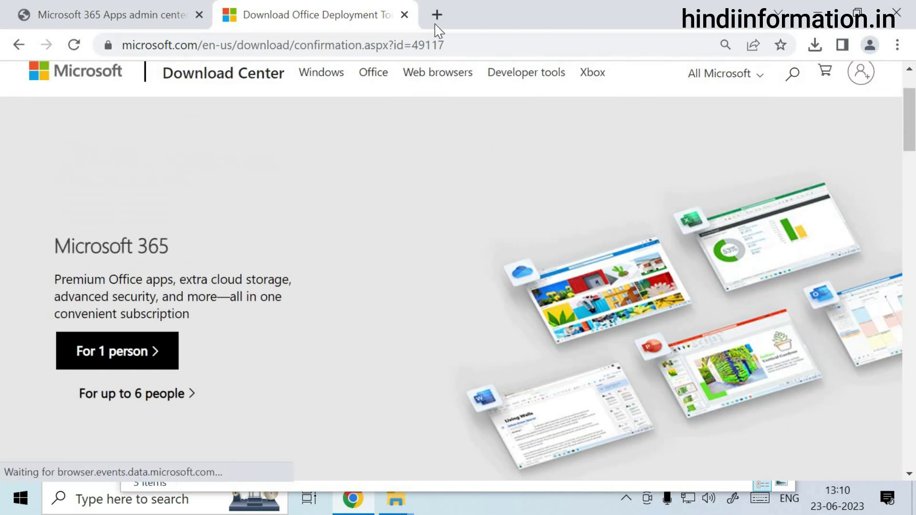
pyautogui.hotkey('ctrl', 't')
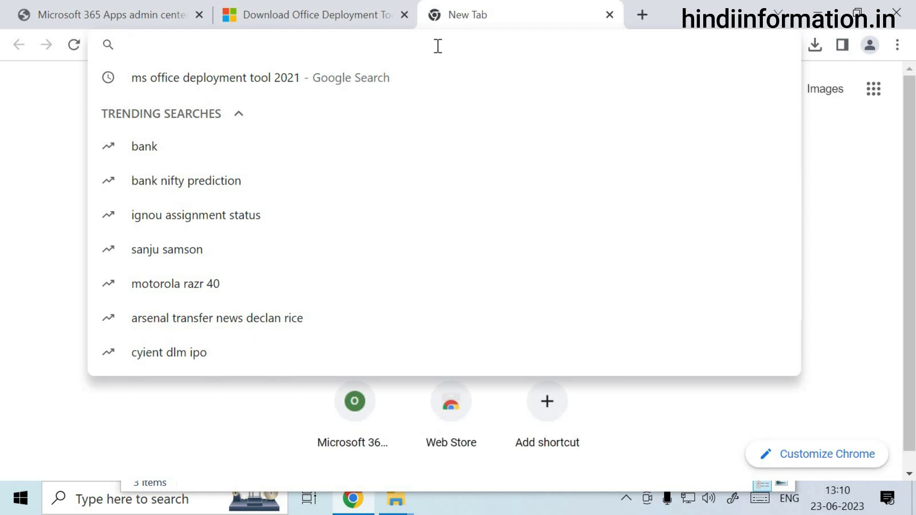
pyautogui.write('off')
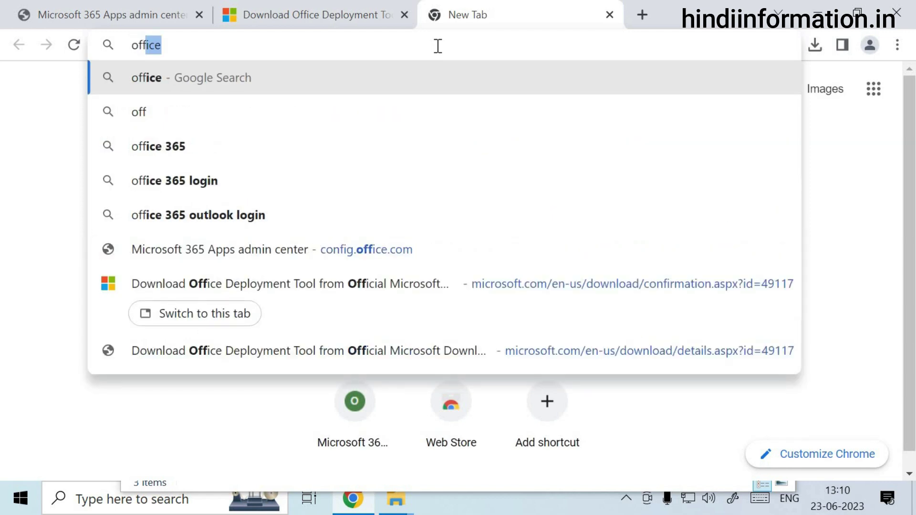
pyautogui.write('ice dep')
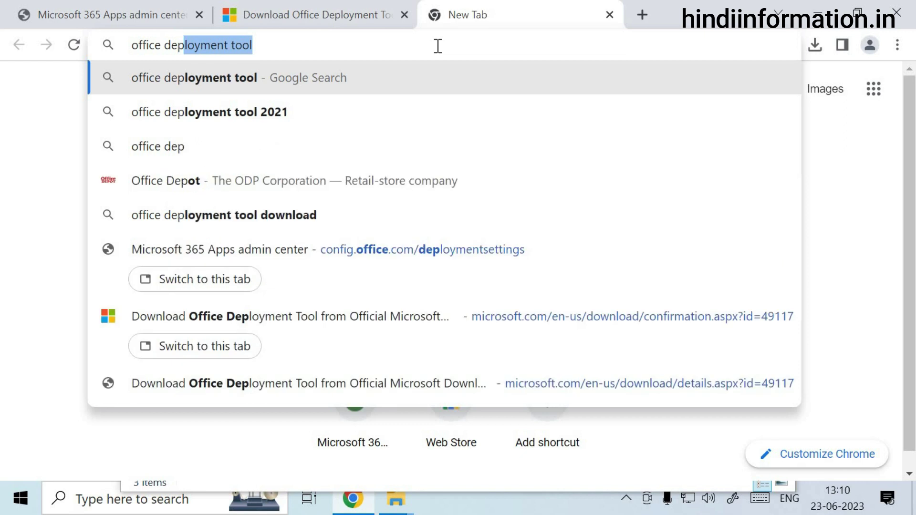
pyautogui.write('loy ')
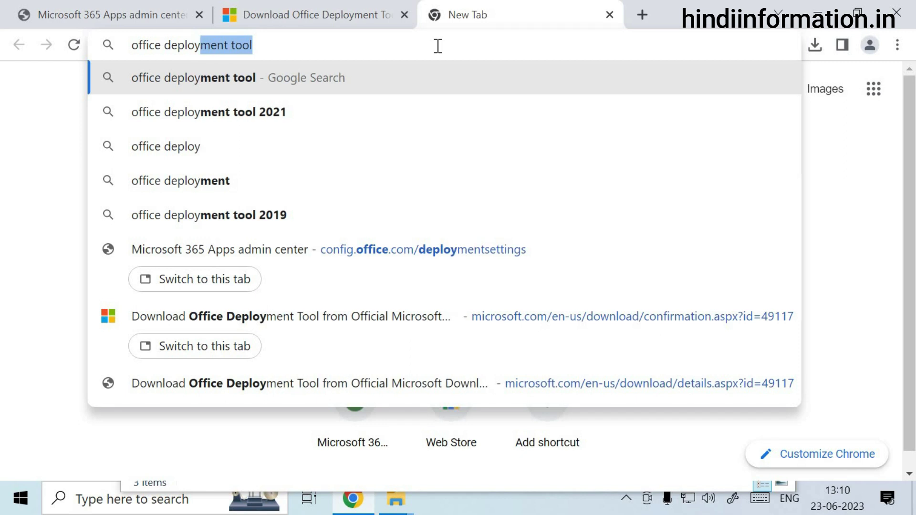
pyautogui.write('i')
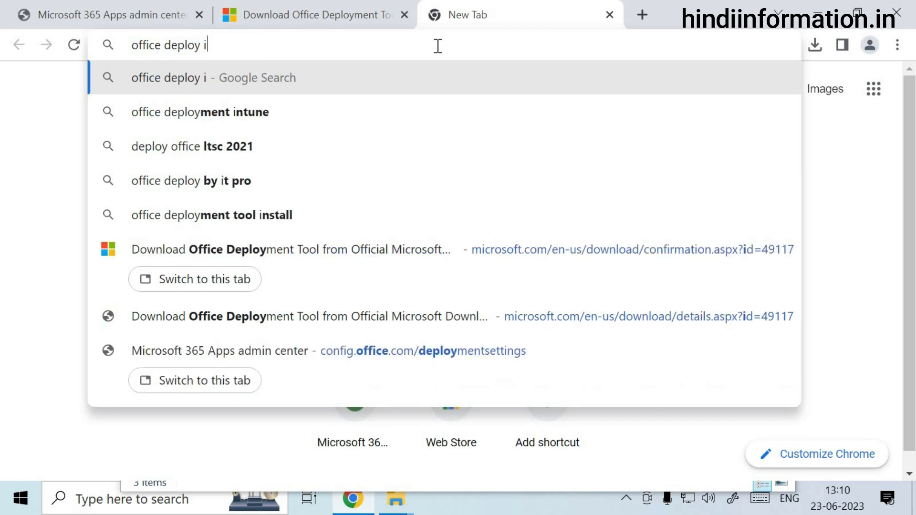
pyautogui.write('t ')
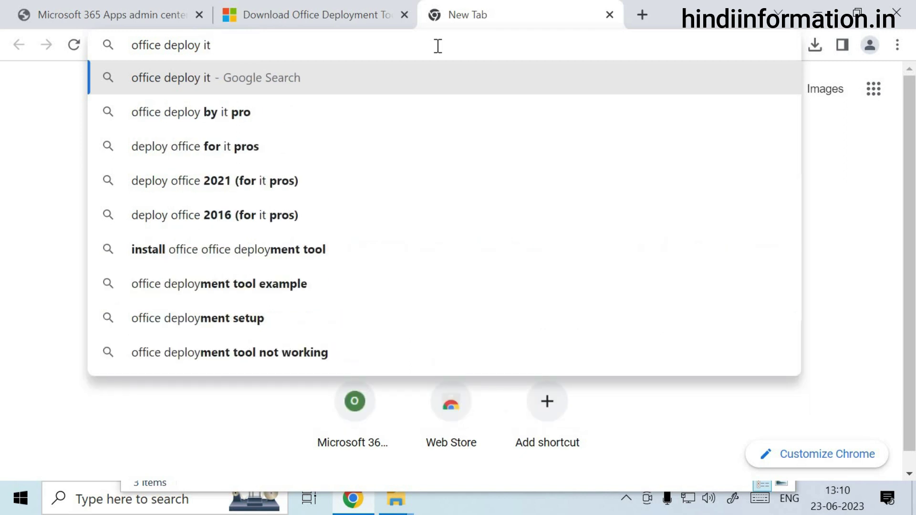
pyautogui.write('pro')
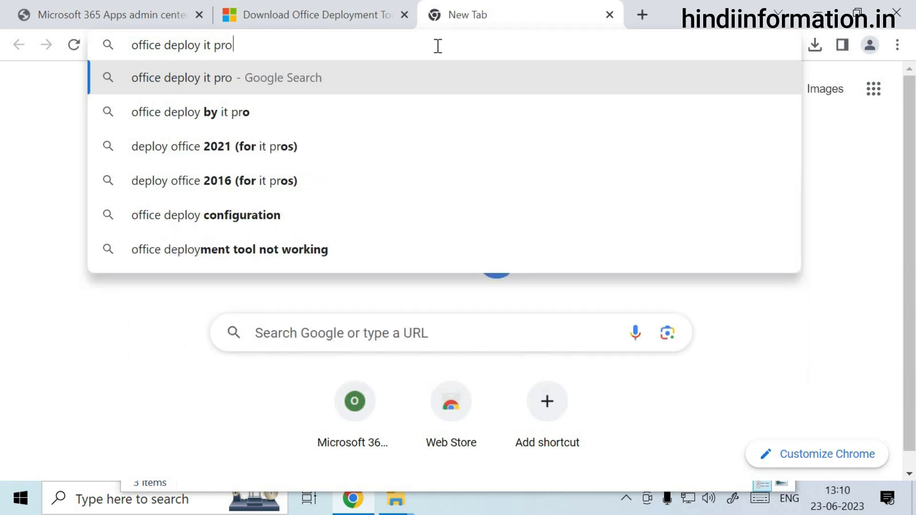
pyautogui.write('s')
pyautogui.press('Return')
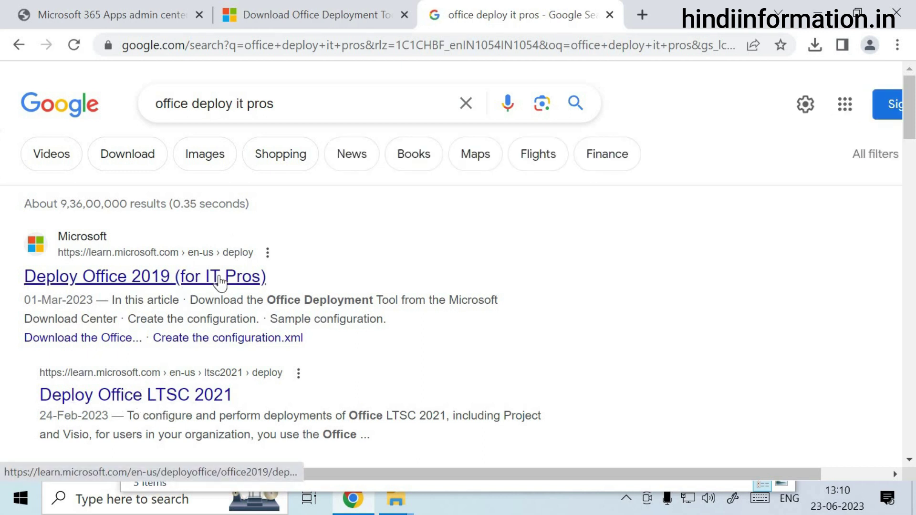
pyautogui.click(221, 282)
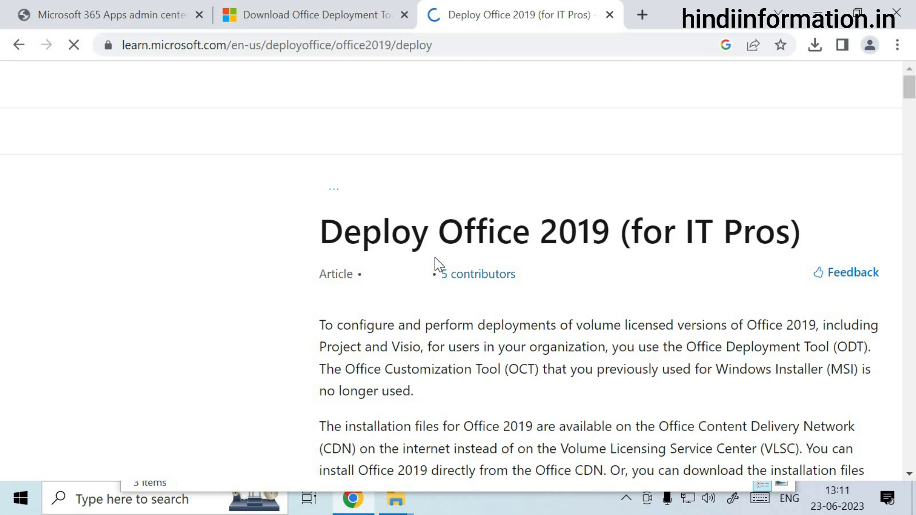
# Examine the article's configuration.xml settings and the setup /download configuration.xml command for downloading the installation files
pyautogui.scroll(-8, 452, 262)
pyautogui.scroll(-5, 439, 262)
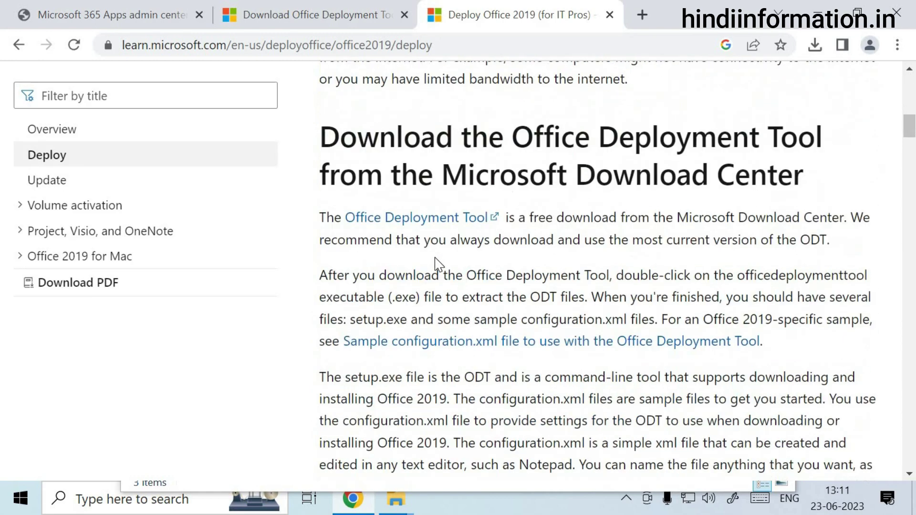
pyautogui.scroll(-10, 439, 264)
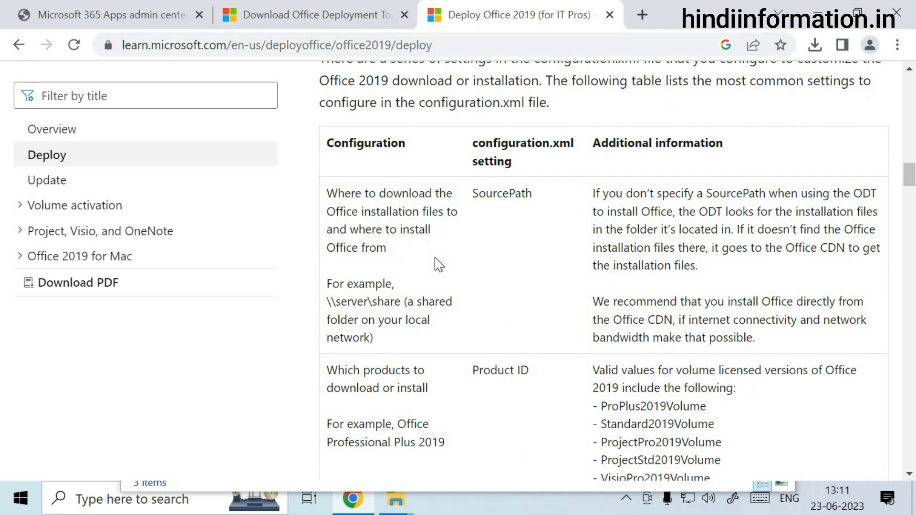
pyautogui.scroll(-7, 439, 264)
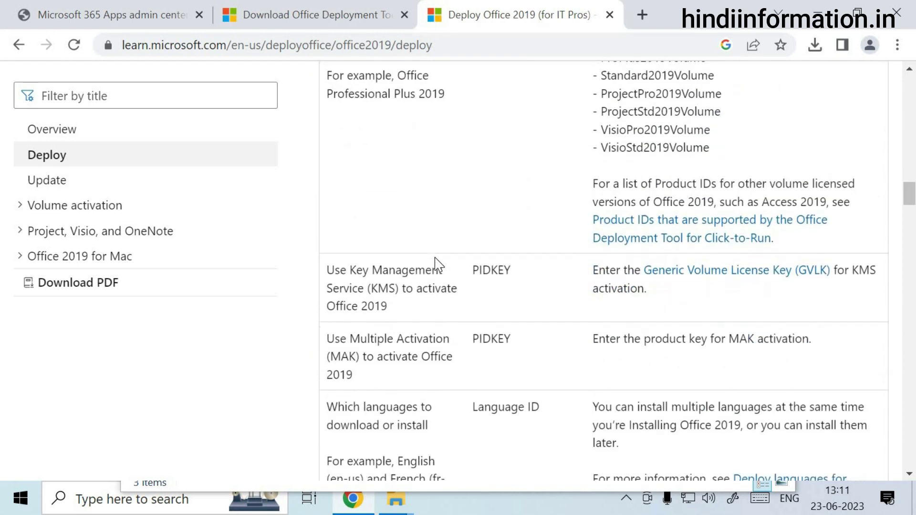
pyautogui.scroll(-12, 437, 264)
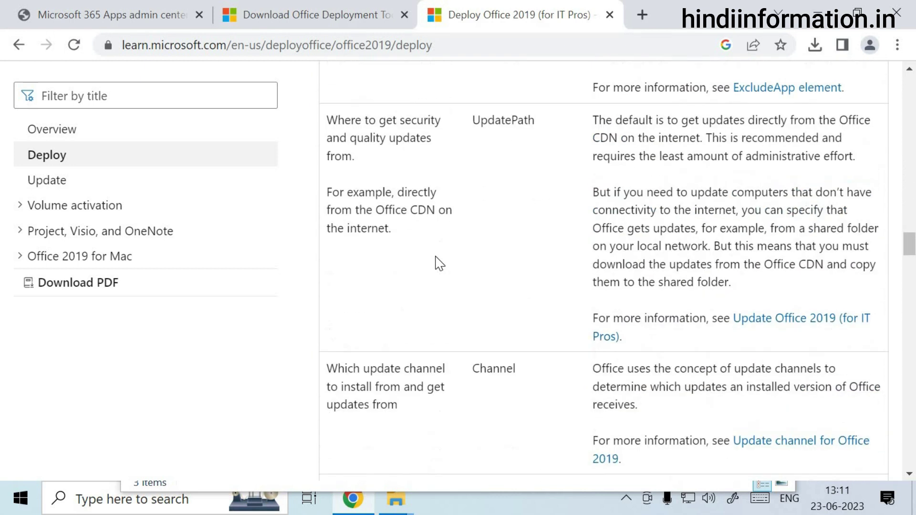
pyautogui.scroll(-15, 436, 258)
pyautogui.scroll(-13, 437, 256)
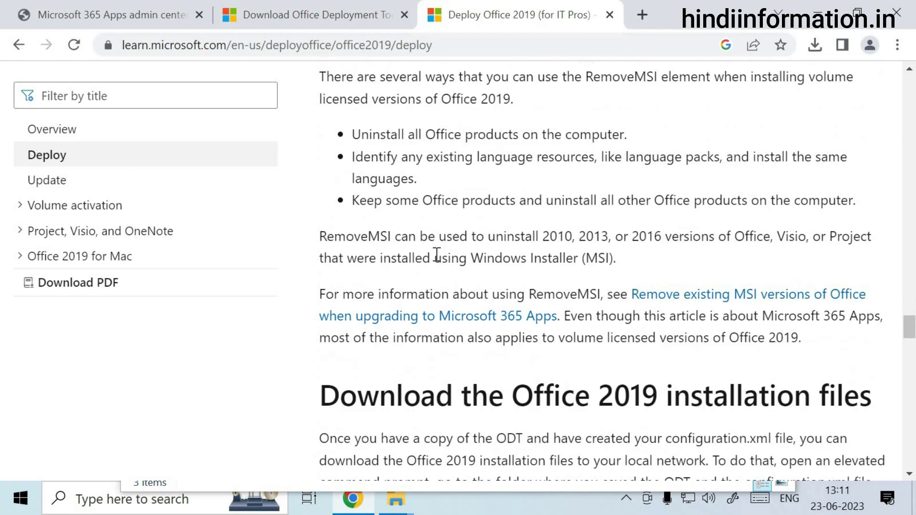
pyautogui.scroll(-5, 437, 256)
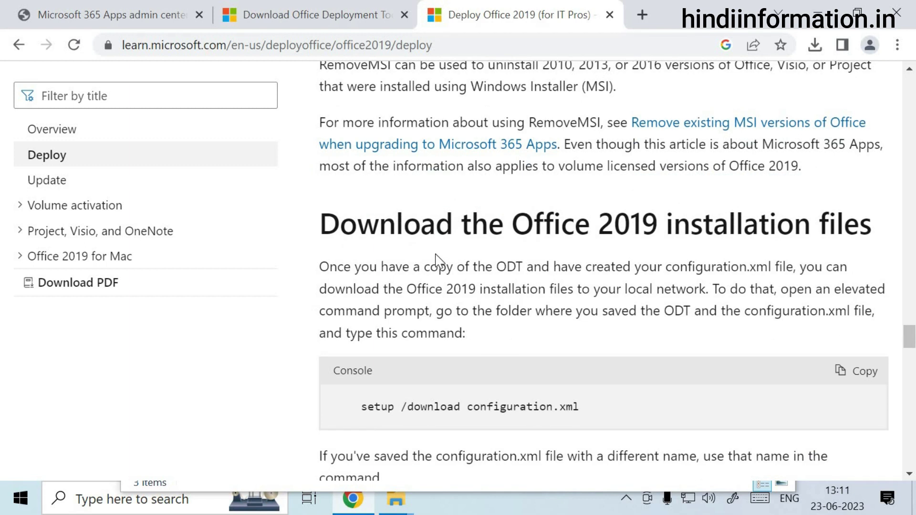
pyautogui.scroll(-5, 437, 262)
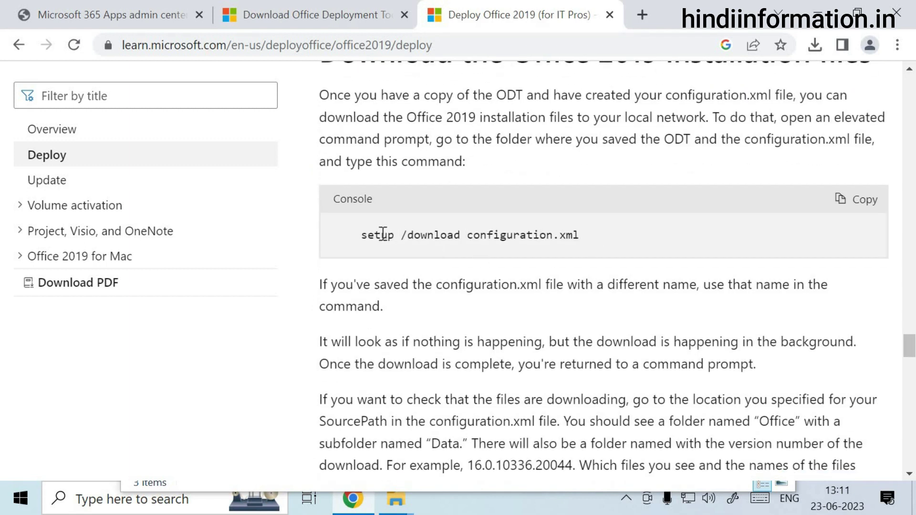
pyautogui.moveTo(361, 234); pyautogui.dragTo(605, 245)
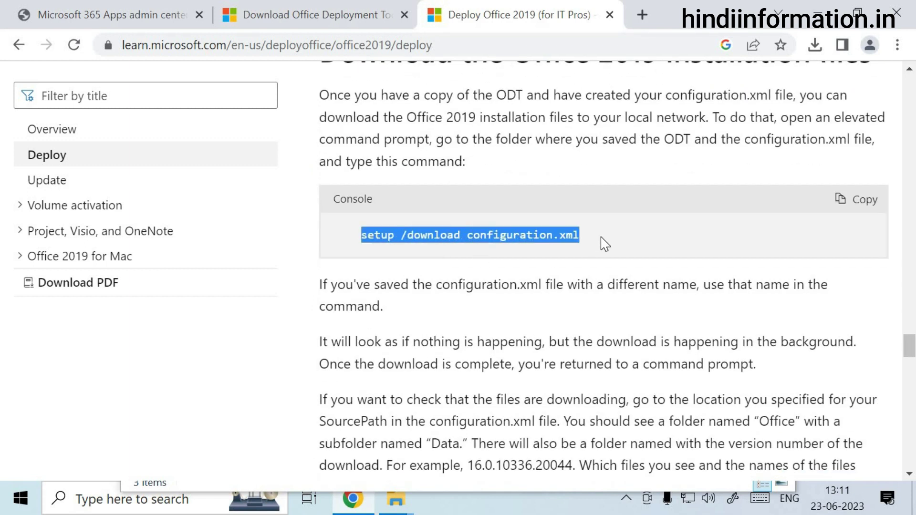
pyautogui.click(605, 244)
# Copy the command setup /configure configuration.xml from the section on installing Office 2019 by using the Office Deployment Tool
pyautogui.scroll(-15, 601, 243)
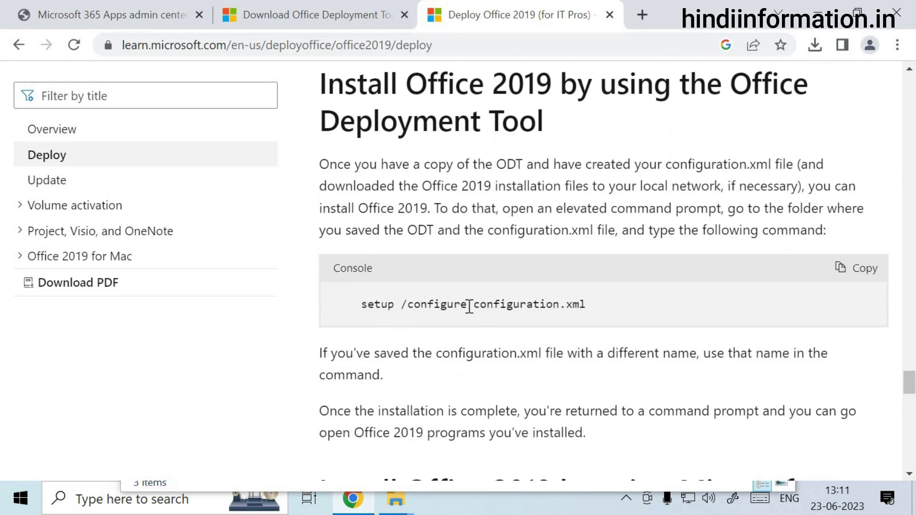
pyautogui.moveTo(587, 305); pyautogui.dragTo(337, 304)
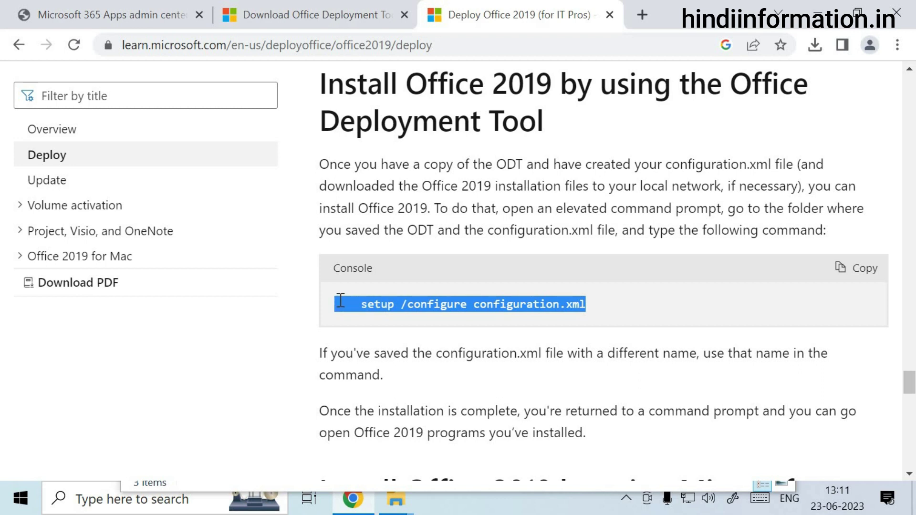
pyautogui.click(861, 289)
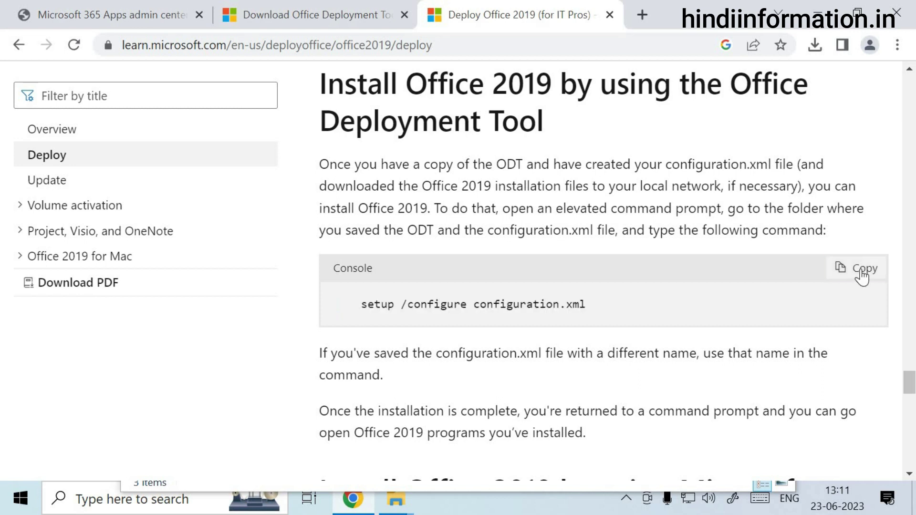
pyautogui.click(861, 273)
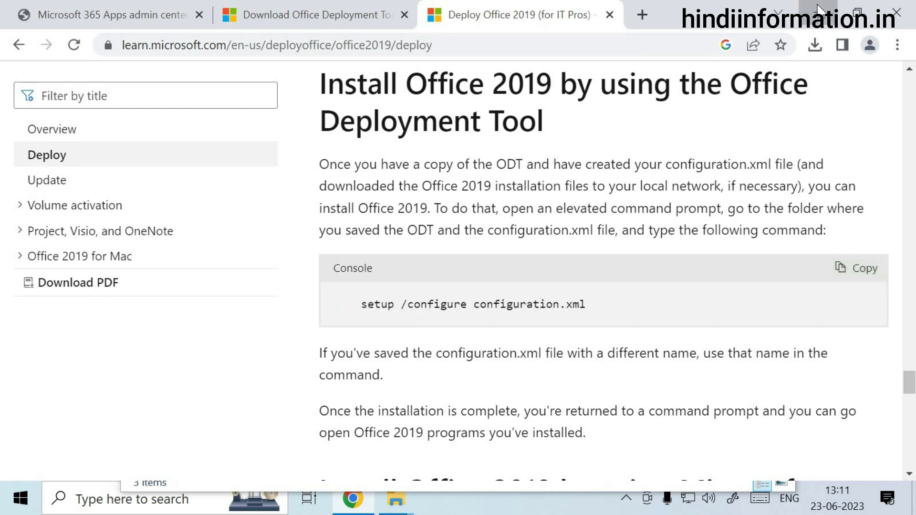
# Return to the proplus 2021 folder in File Explorer and create a new text document named install.bat
pyautogui.click(817, 12)
pyautogui.rightClick(338, 281)
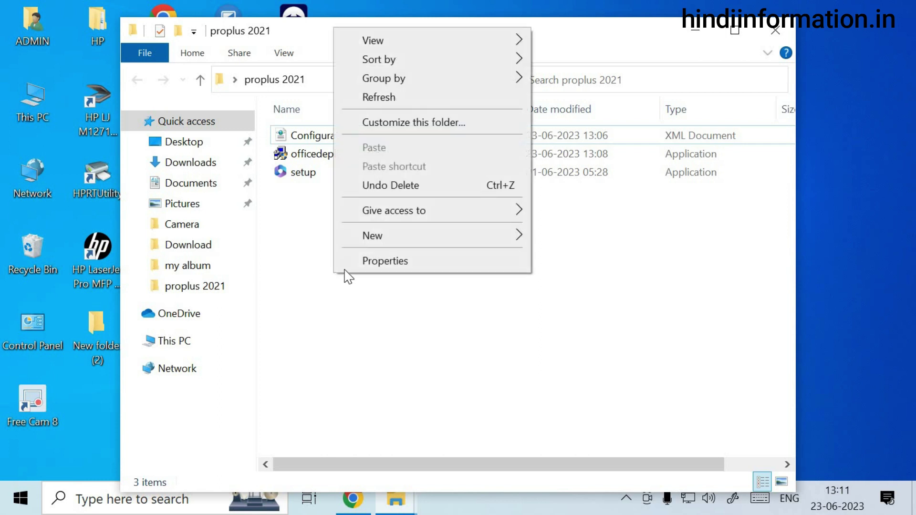
pyautogui.moveTo(394, 239)
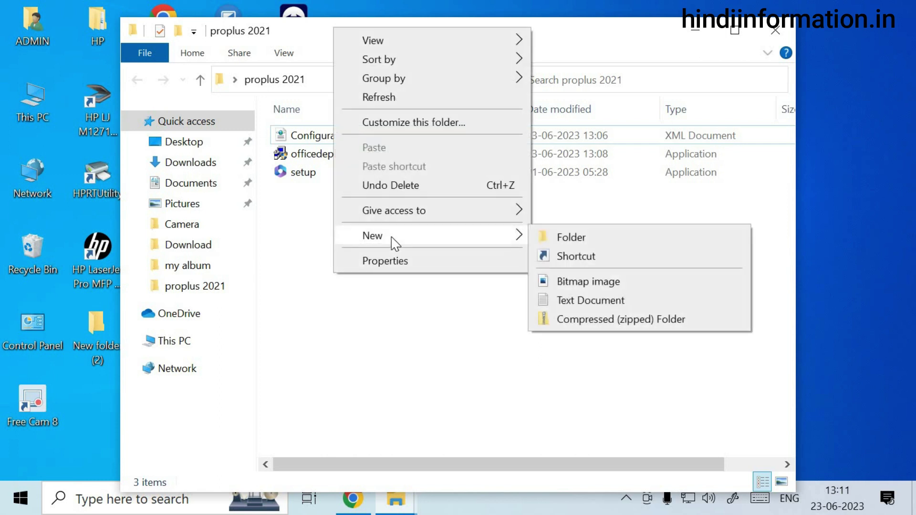
pyautogui.click(590, 300)
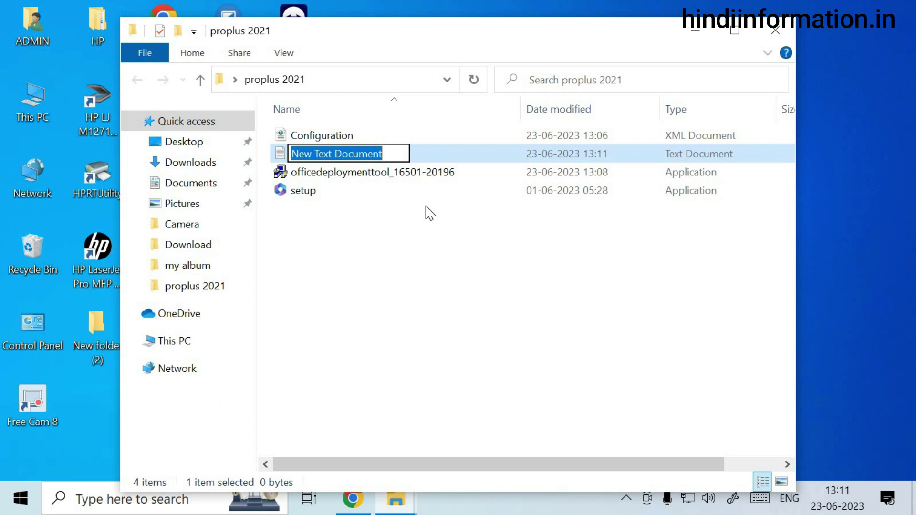
pyautogui.write('in')
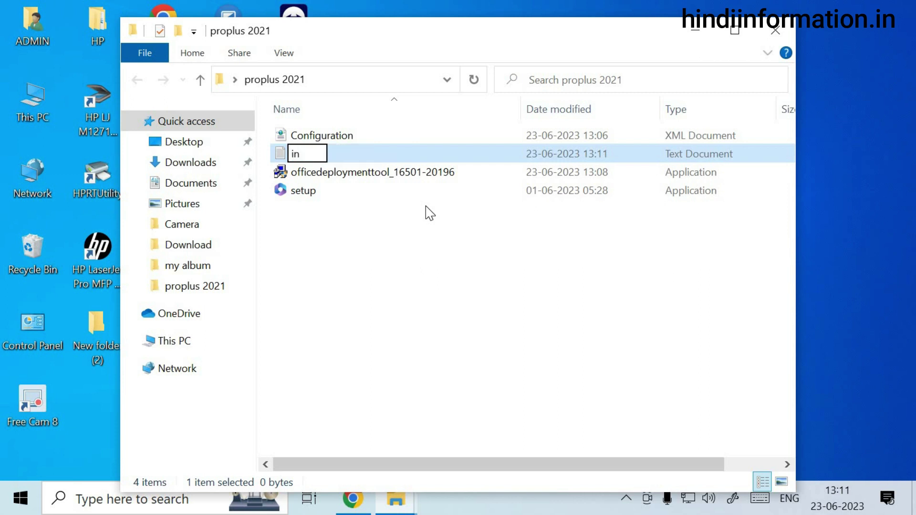
pyautogui.write('stall')
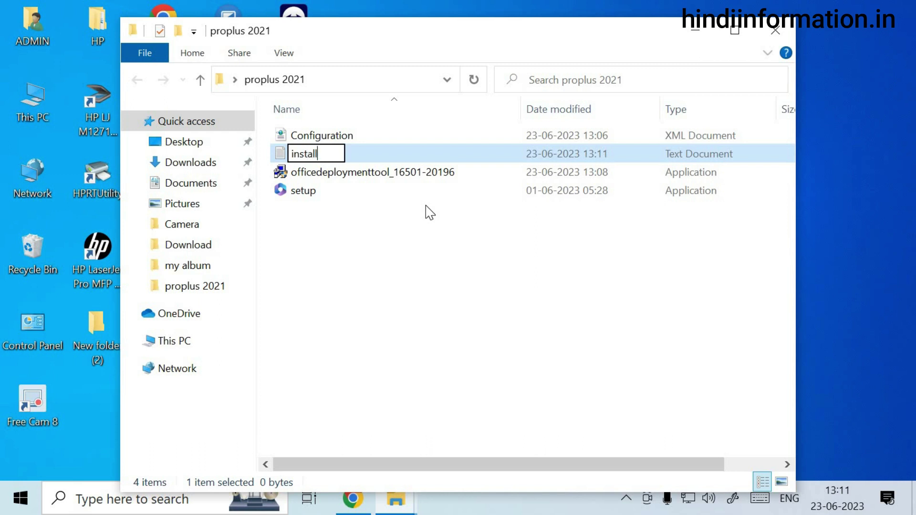
pyautogui.write('.bat')
pyautogui.click(397, 327)
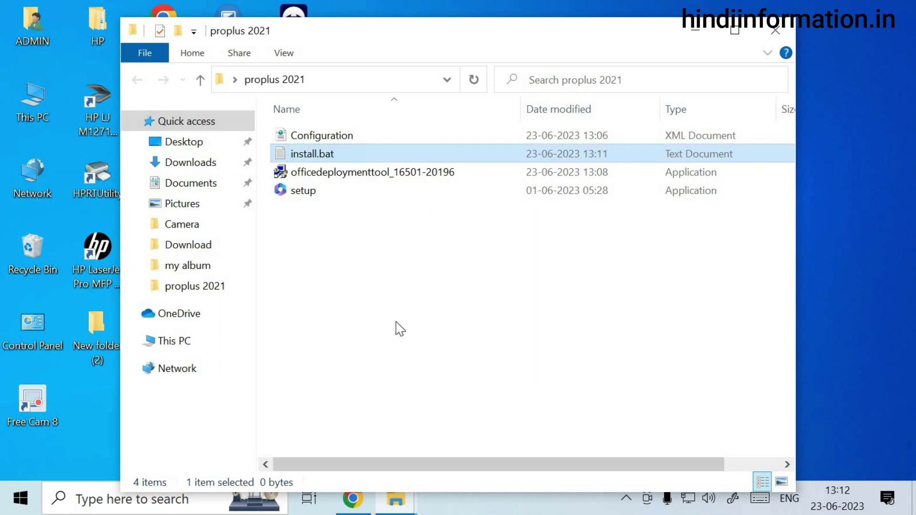
# Rename the install.bat text document as install and open it in Notepad
pyautogui.click(329, 153)
pyautogui.rightClick(329, 153)
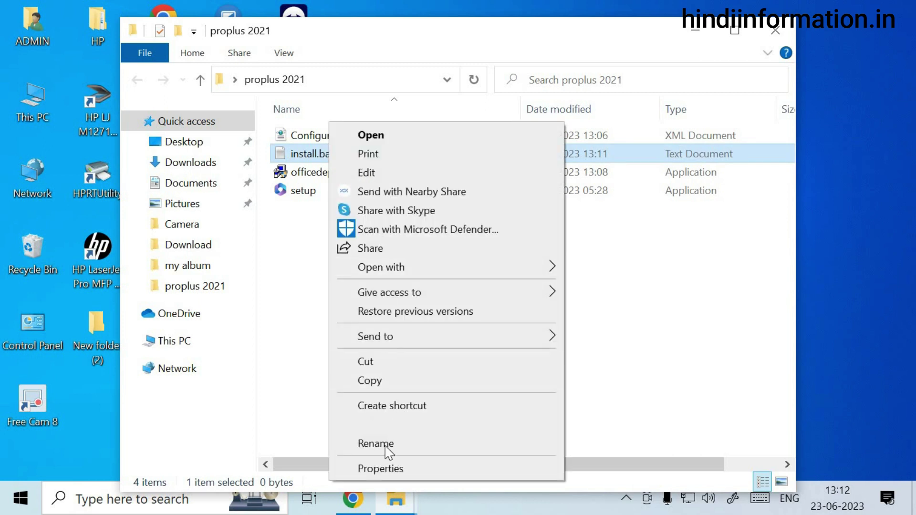
pyautogui.click(386, 445)
pyautogui.press('End')
pyautogui.press('BackSpace')
pyautogui.press('BackSpace')
pyautogui.press('BackSpace')
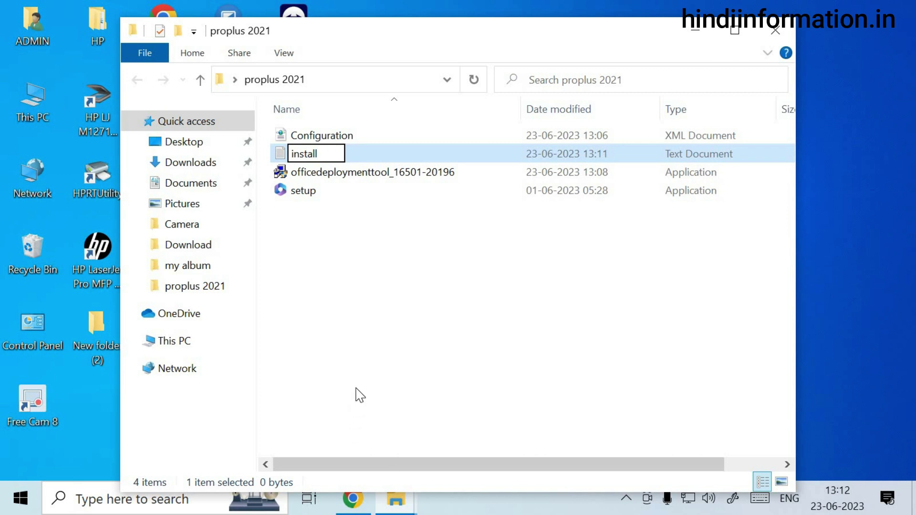
pyautogui.press('Return')
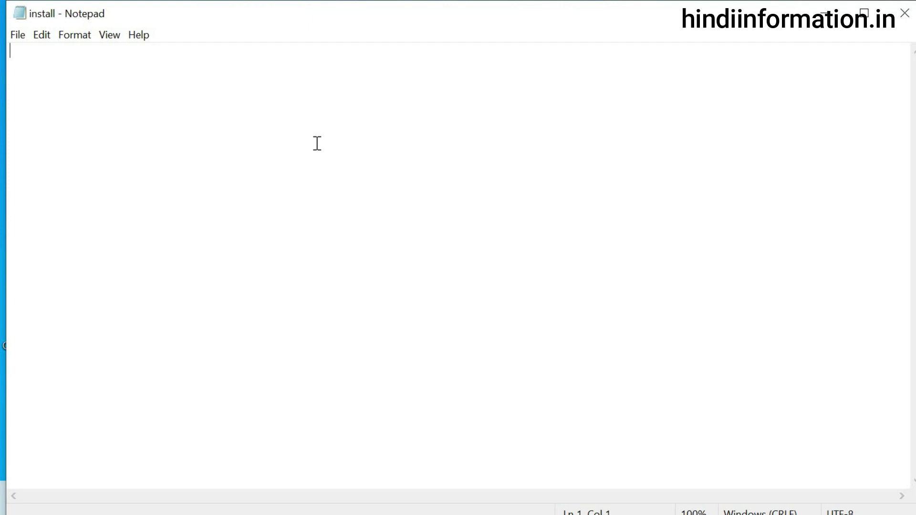
# Paste the copied command into the install document and extend it to setup.exe /configure configuration.xml
pyautogui.hotkey('ctrl', 'v')
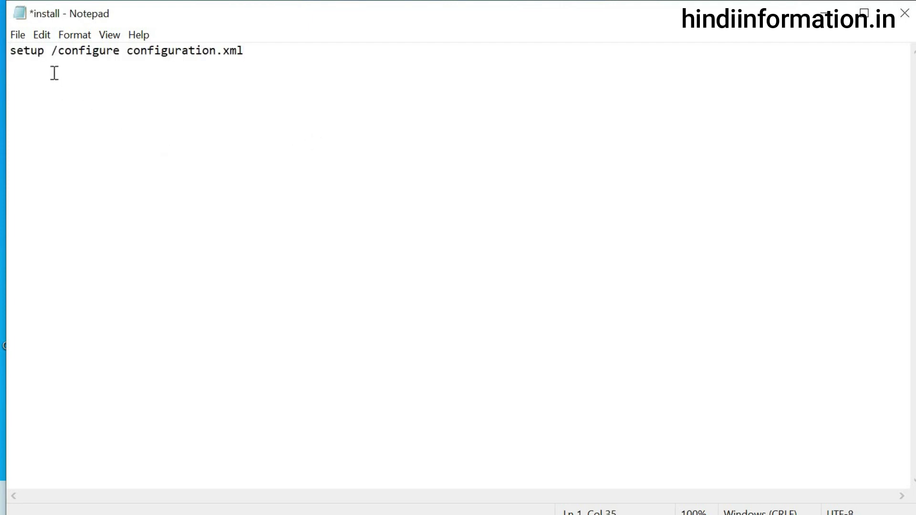
pyautogui.click(46, 49)
pyautogui.write('.exe')
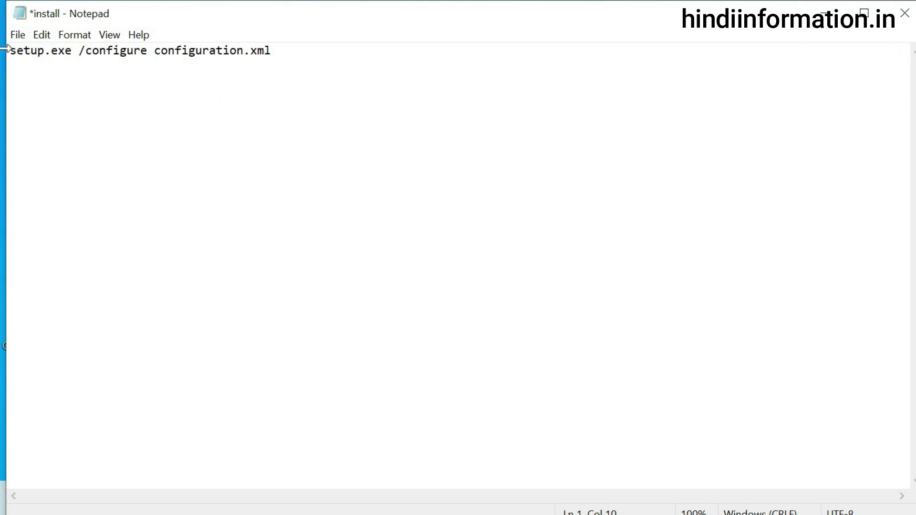
# Start saving the document under a new name, with the proplus 2021 folder on the Desktop as the location
pyautogui.click(16, 36)
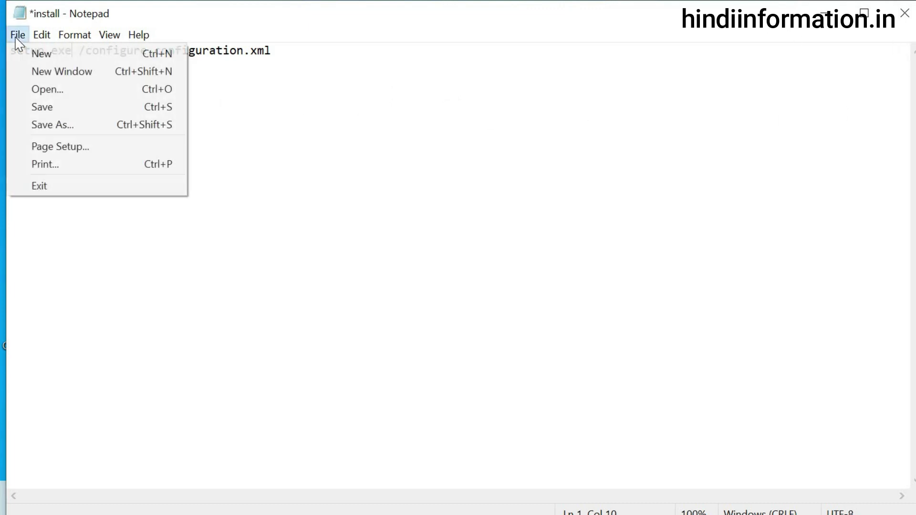
pyautogui.click(45, 125)
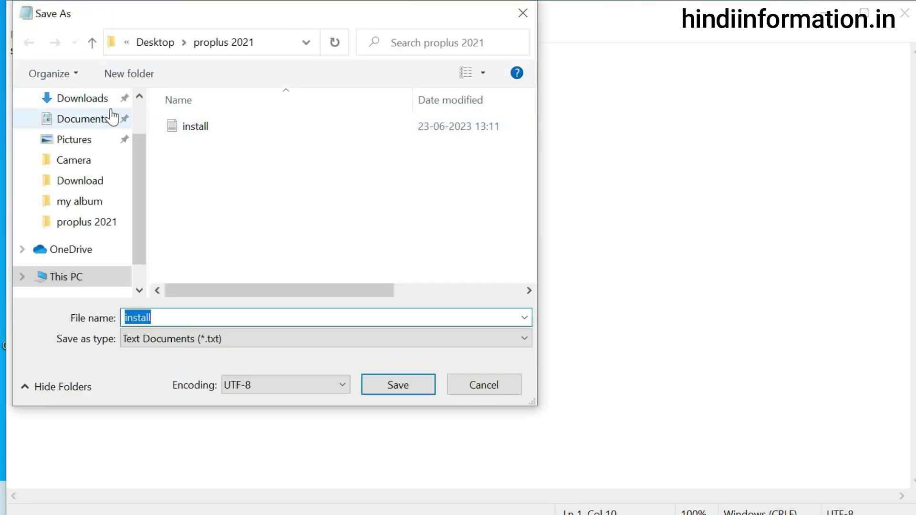
pyautogui.click(228, 43)
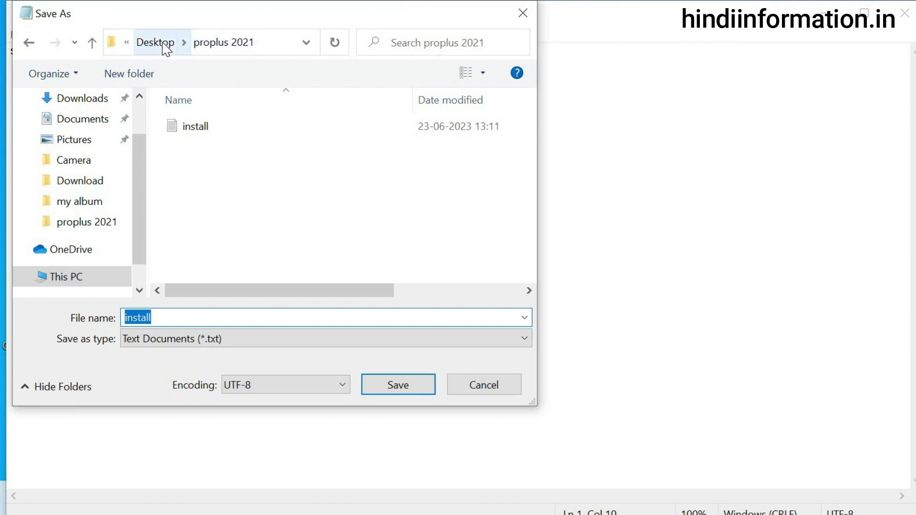
pyautogui.click(223, 43)
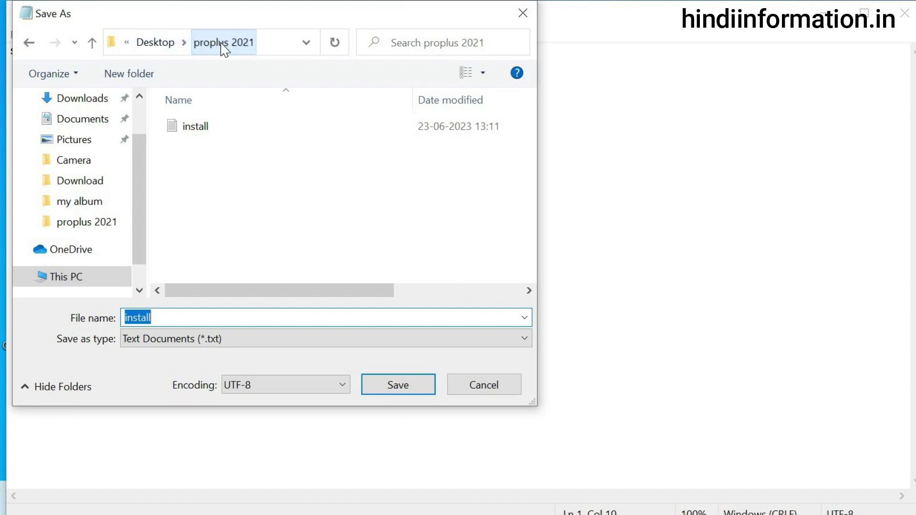
pyautogui.click(155, 43)
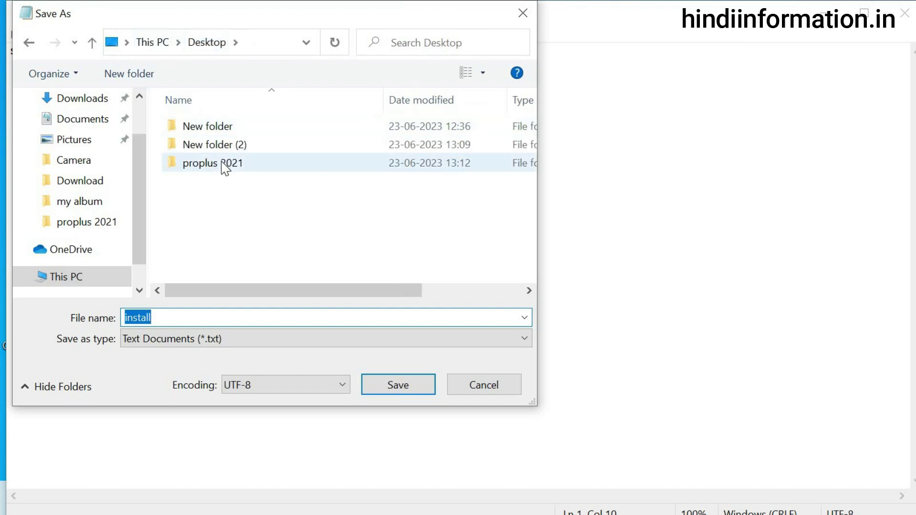
pyautogui.click(224, 166)
pyautogui.doubleClick(225, 166)
pyautogui.doubleClick(165, 318)
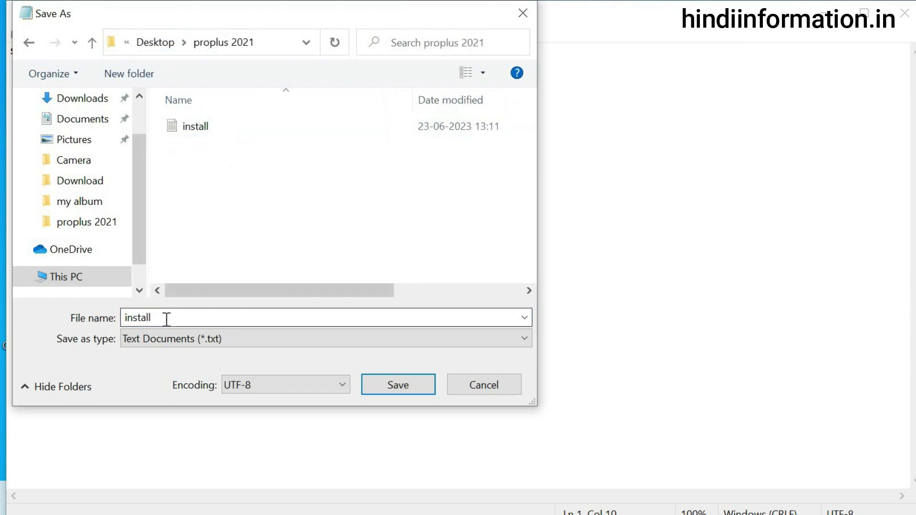
# Save the document as install.bat with the file type All Files, and minimize Notepad
pyautogui.click(170, 318)
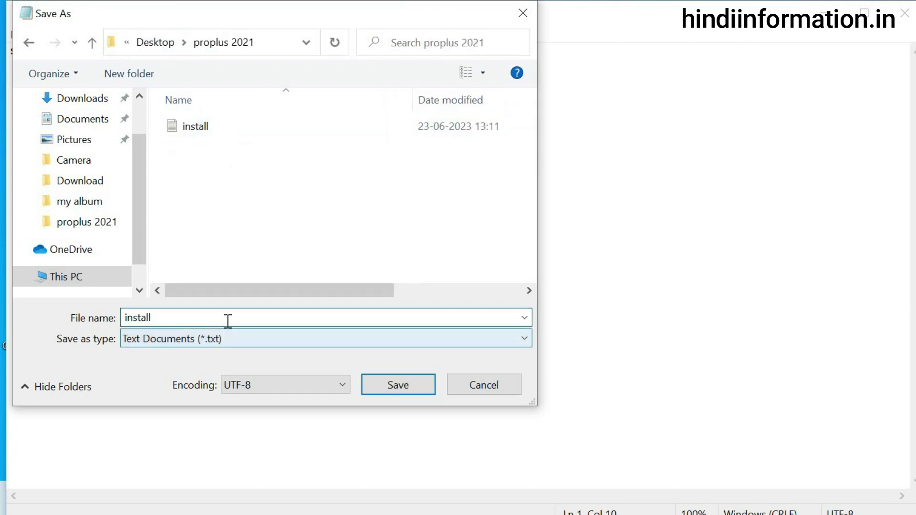
pyautogui.click(230, 340)
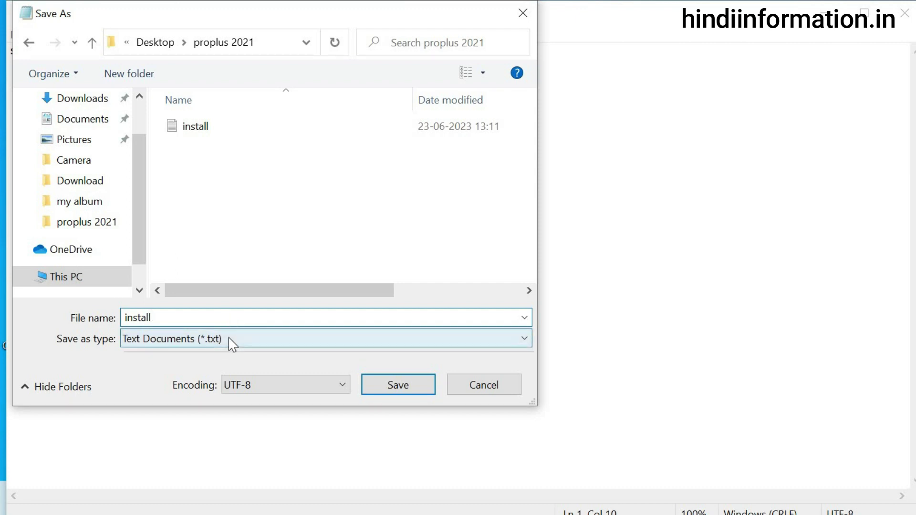
pyautogui.click(158, 370)
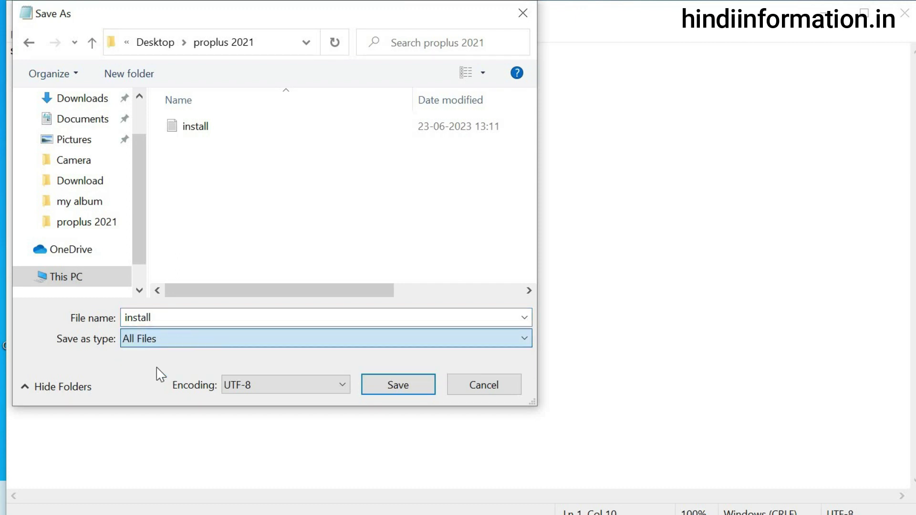
pyautogui.doubleClick(187, 314)
pyautogui.click(187, 314)
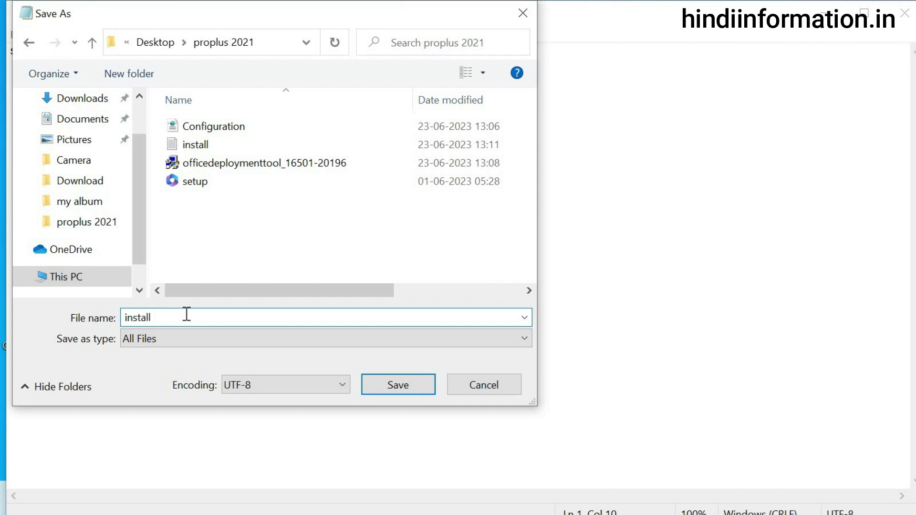
pyautogui.write('.')
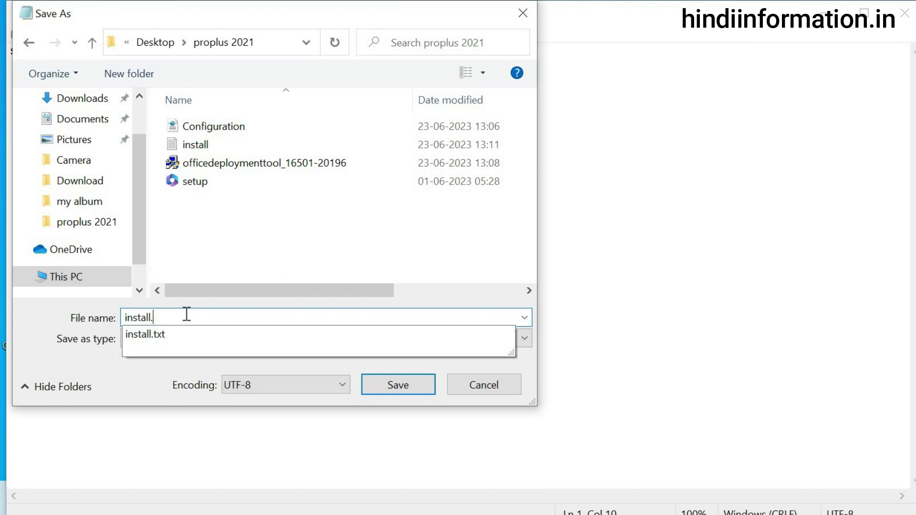
pyautogui.write('bat')
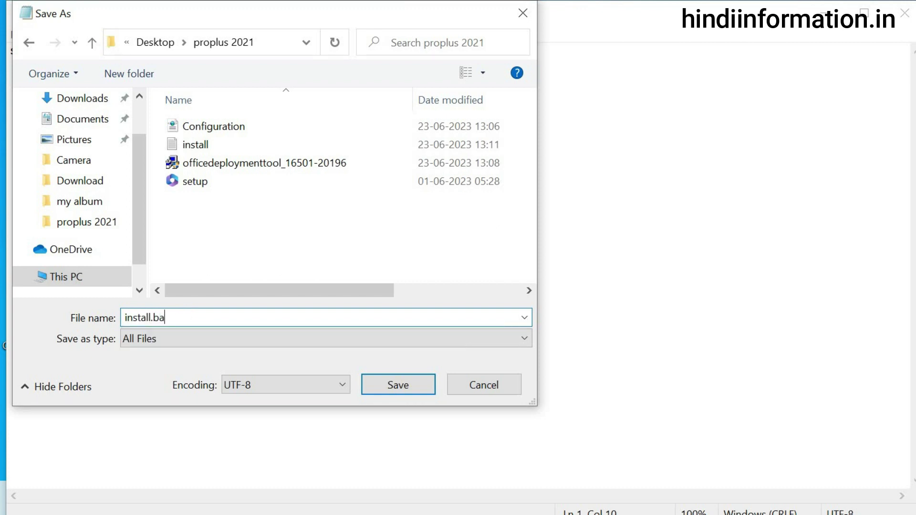
pyautogui.click(395, 384)
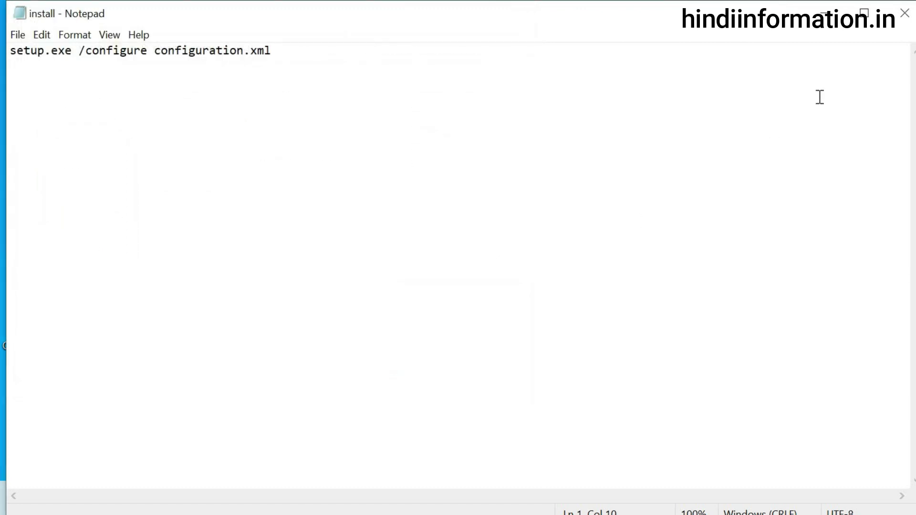
pyautogui.click(825, 14)
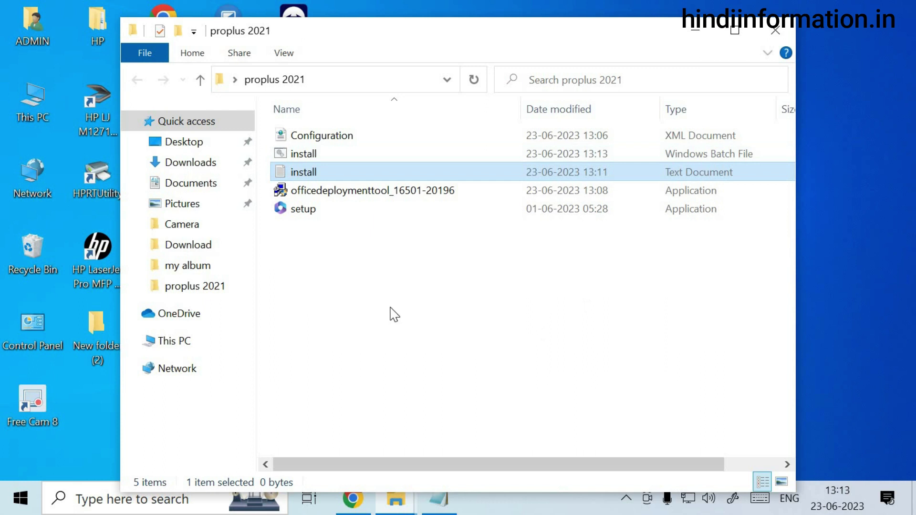
# Refresh the proplus 2021 folder and delete the install text document, keeping the install batch file
pyautogui.rightClick(392, 311)
pyautogui.click(451, 132)
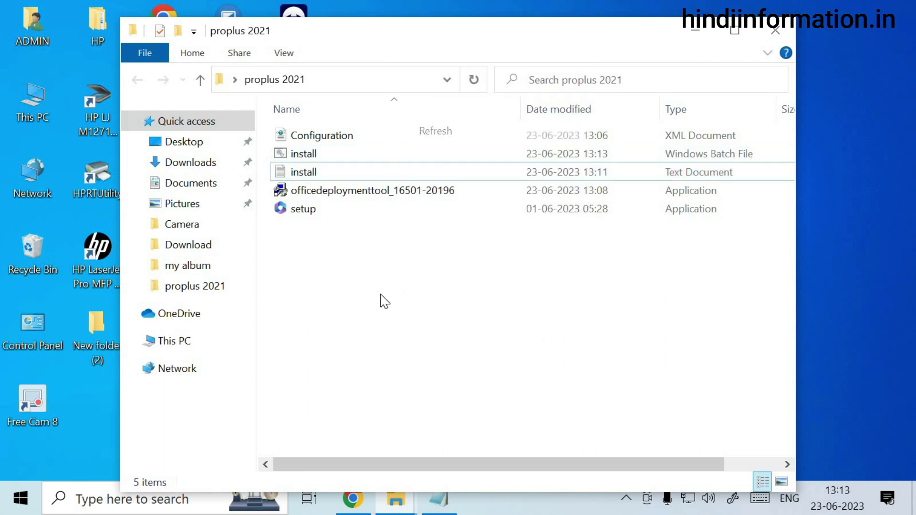
pyautogui.click(308, 154)
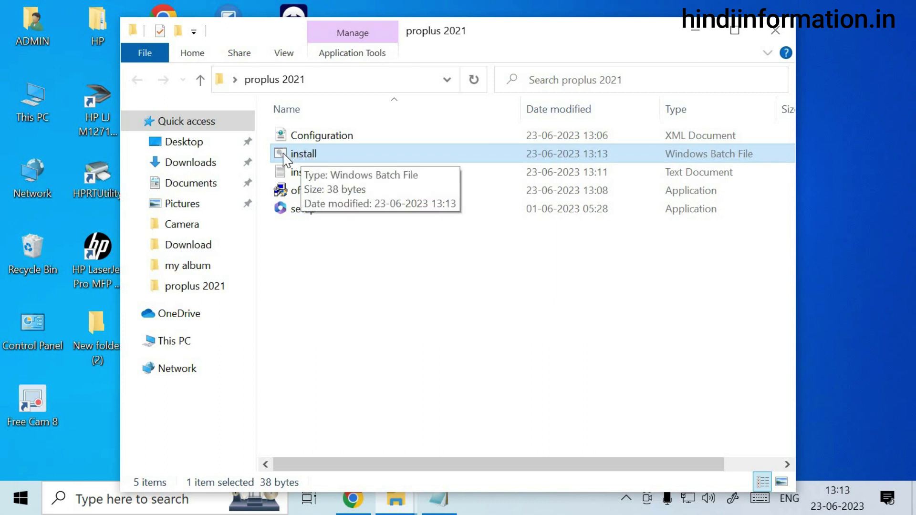
pyautogui.click(287, 175)
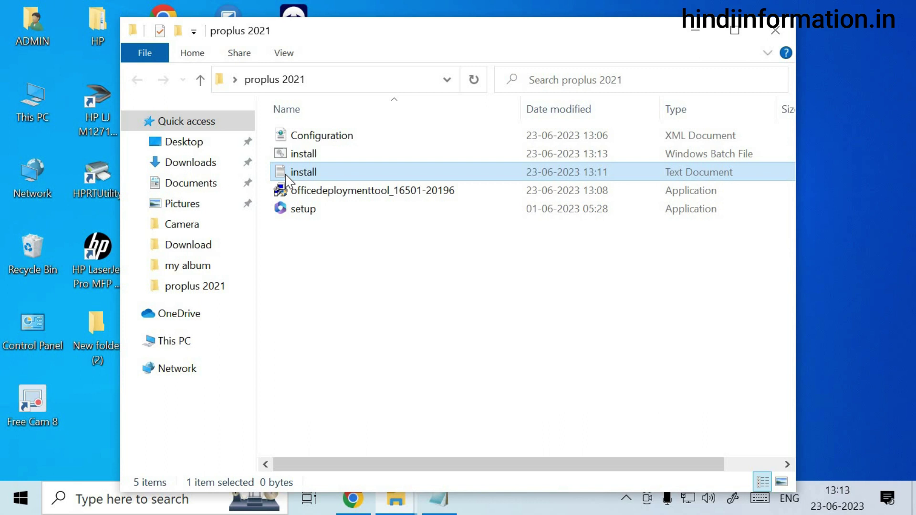
pyautogui.press('Delete')
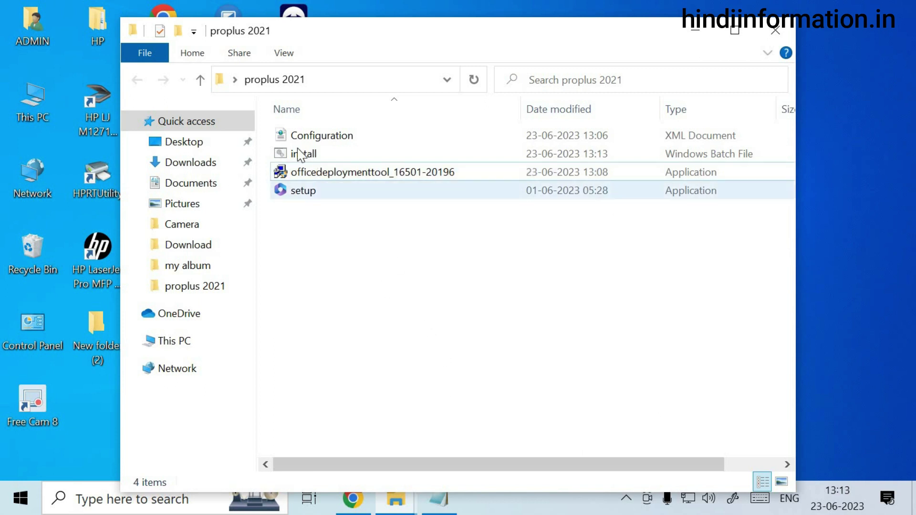
# Open the install batch file for editing to check its command, and close it again
pyautogui.doubleClick(296, 151)
pyautogui.rightClick(297, 150)
pyautogui.click(353, 153)
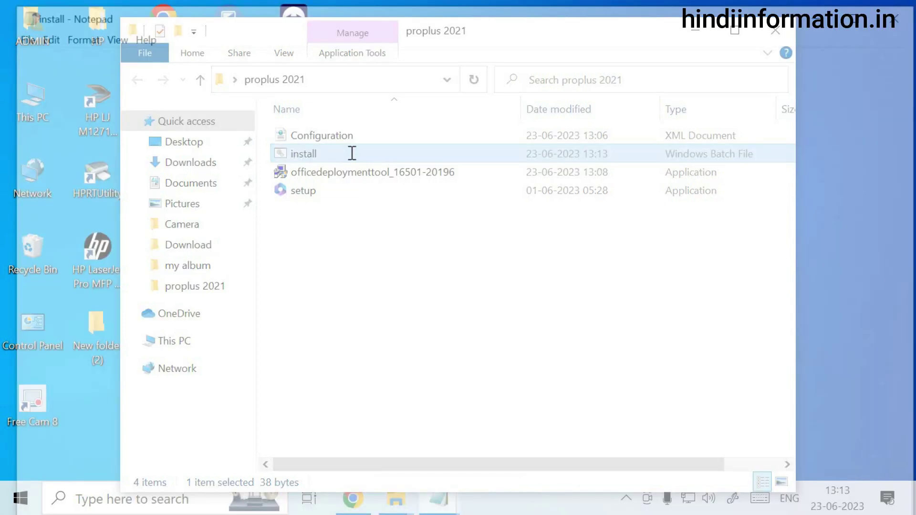
pyautogui.click(903, 6)
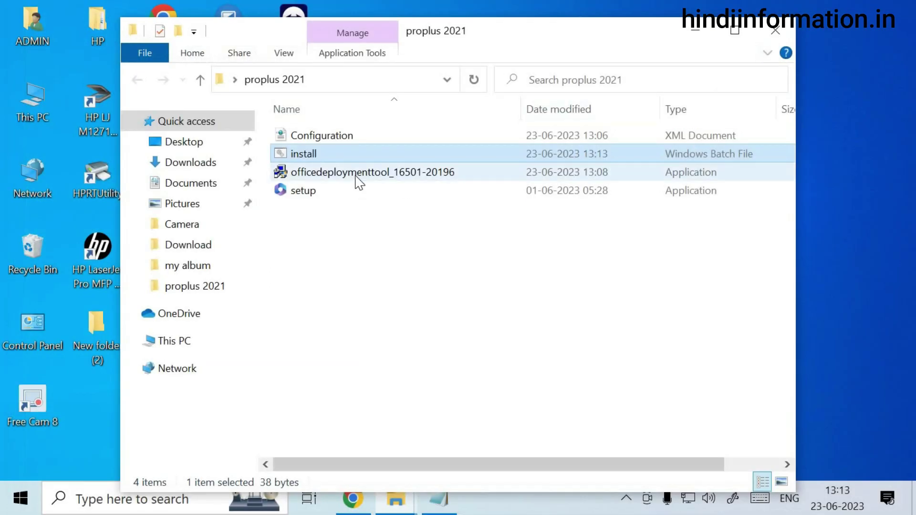
# Run the install batch file to install Office in the background, and close the installer once the installation finishes
pyautogui.doubleClick(334, 153)
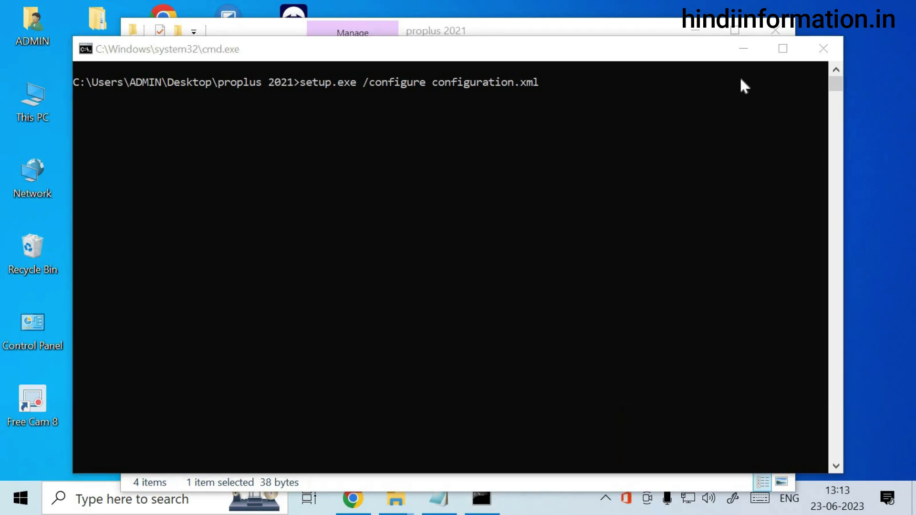
pyautogui.click(742, 51)
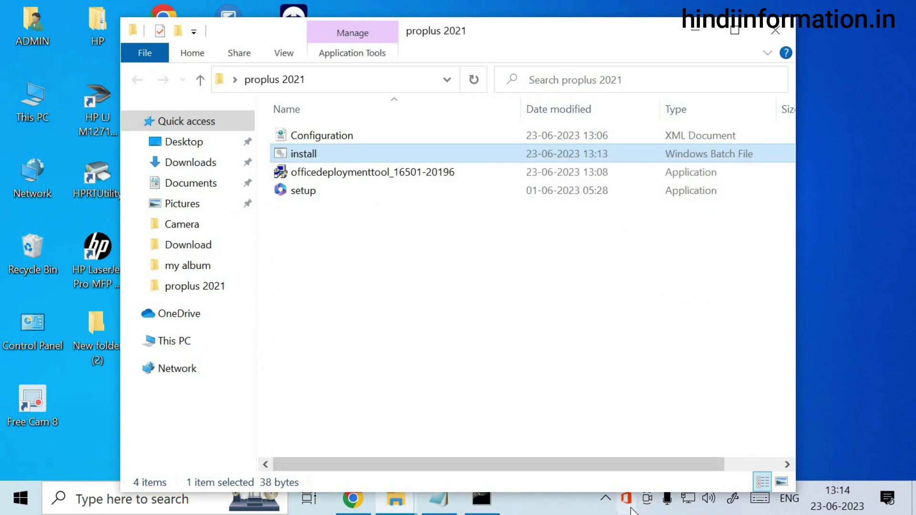
pyautogui.click(666, 439)
pyautogui.click(700, 32)
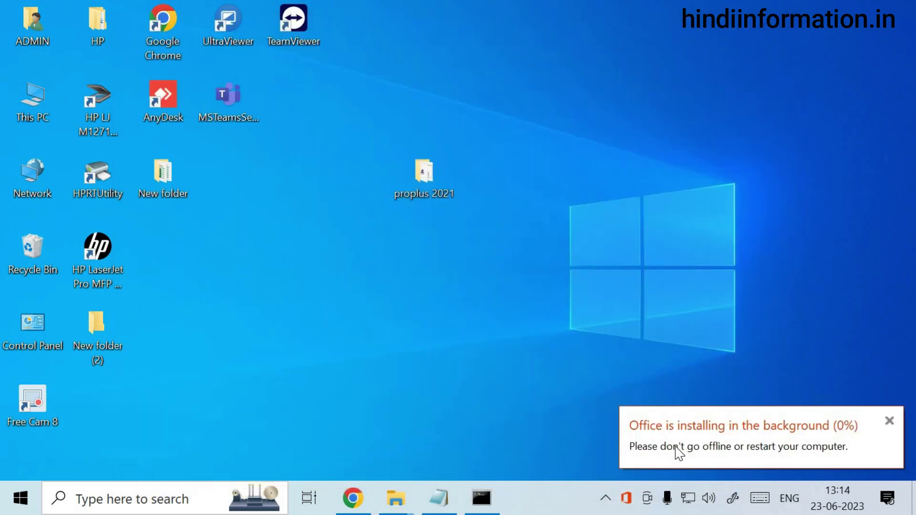
pyautogui.click(625, 499)
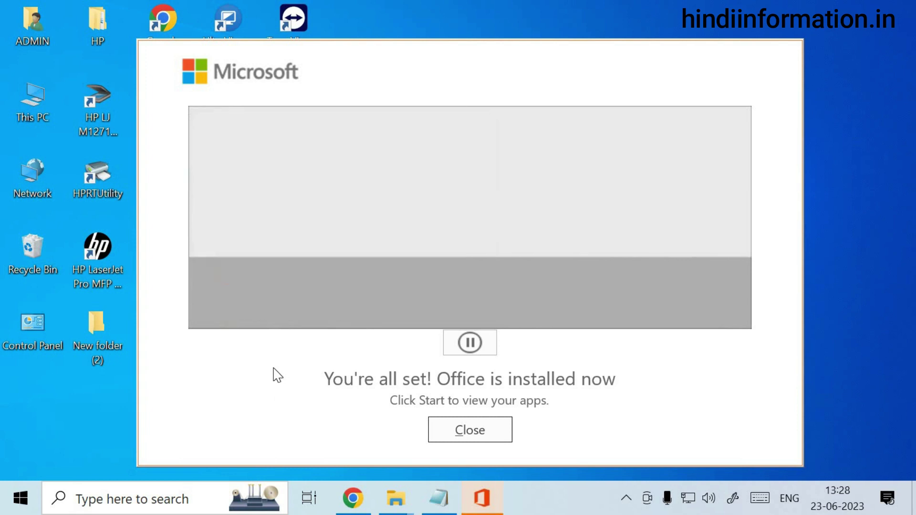
pyautogui.click(492, 443)
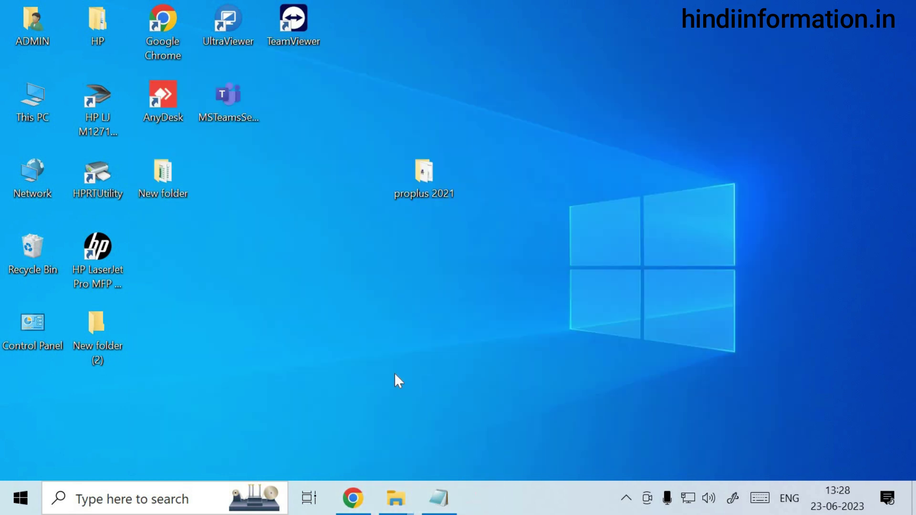
# Search Windows for Excel, launch it and maximize its window
pyautogui.click(175, 500)
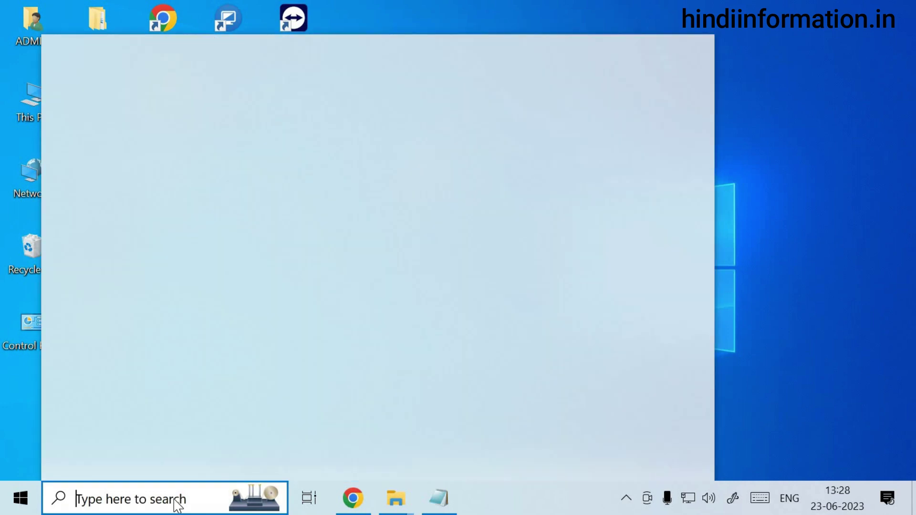
pyautogui.write('ex')
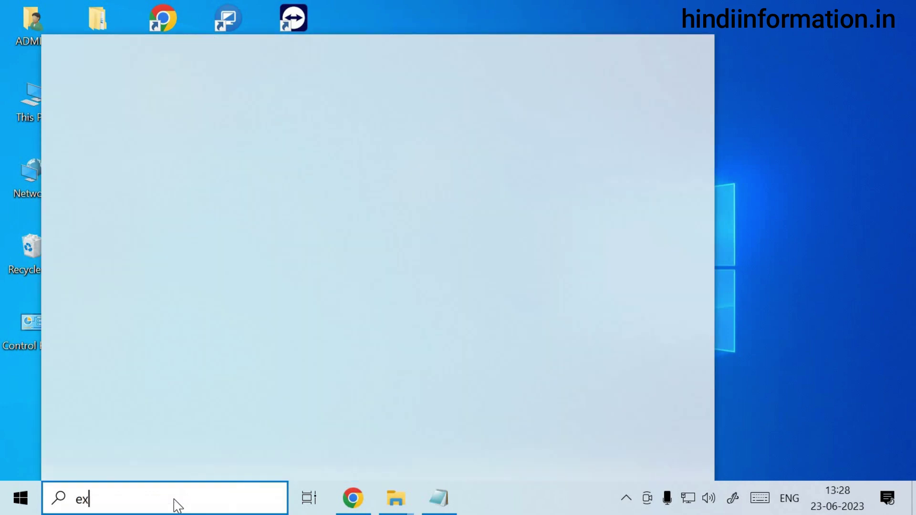
pyautogui.write('ce')
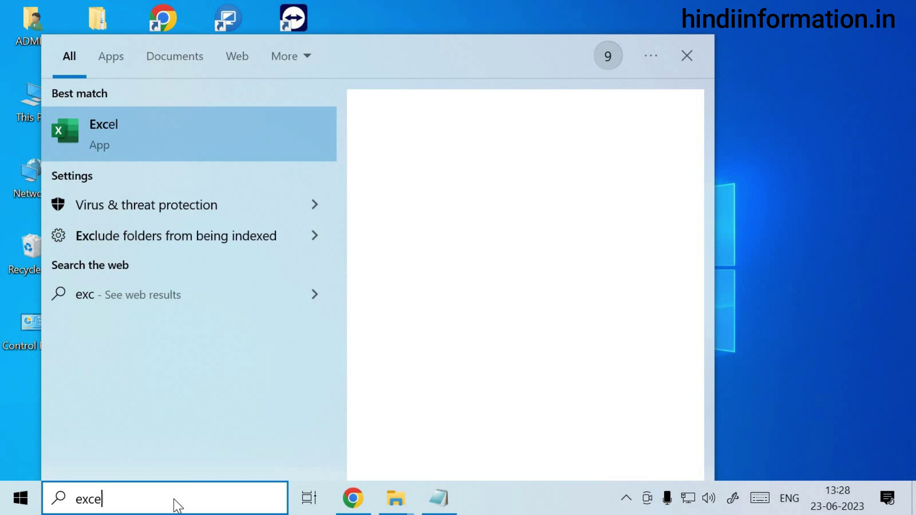
pyautogui.press('Return')
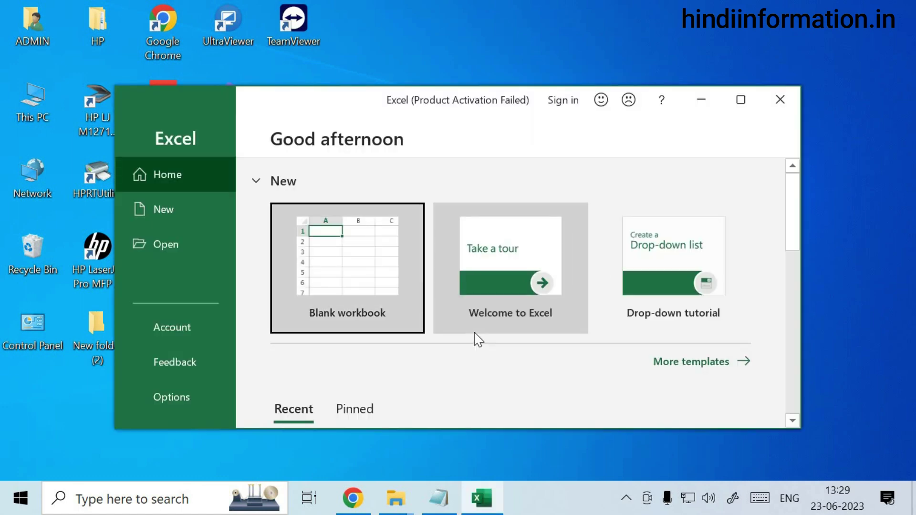
pyautogui.click(740, 99)
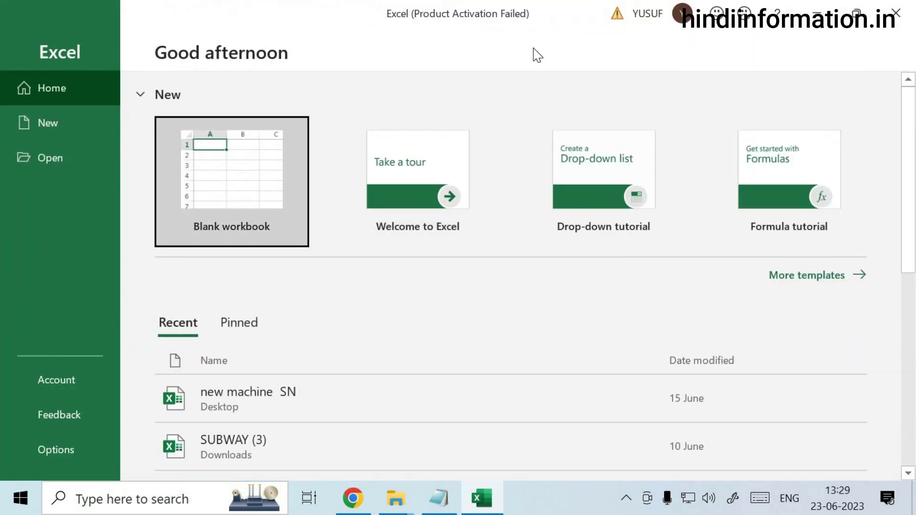
# Create a blank workbook and close Document Recovery with the option to remove the recovered files
pyautogui.click(254, 193)
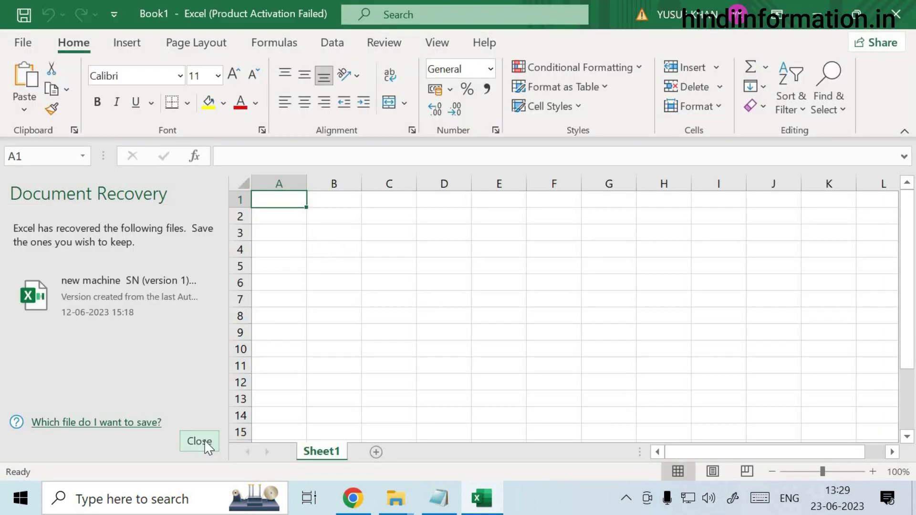
pyautogui.click(203, 442)
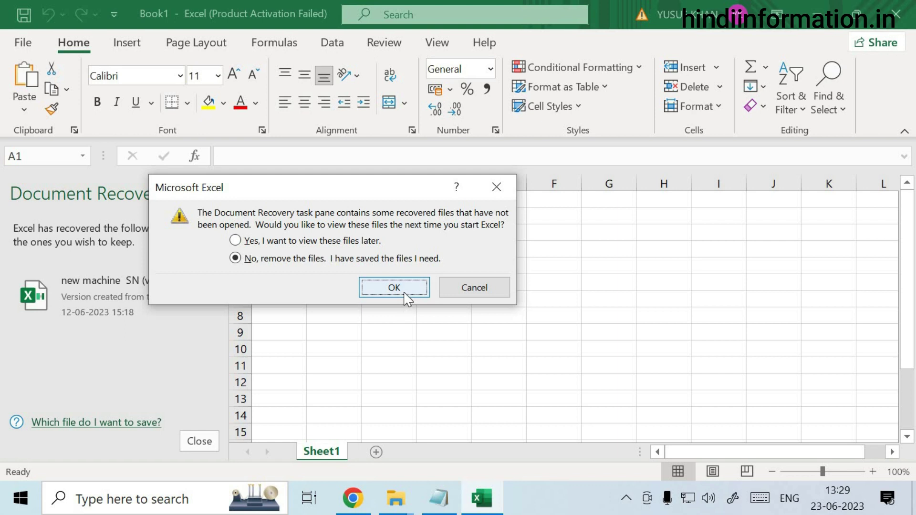
pyautogui.click(405, 297)
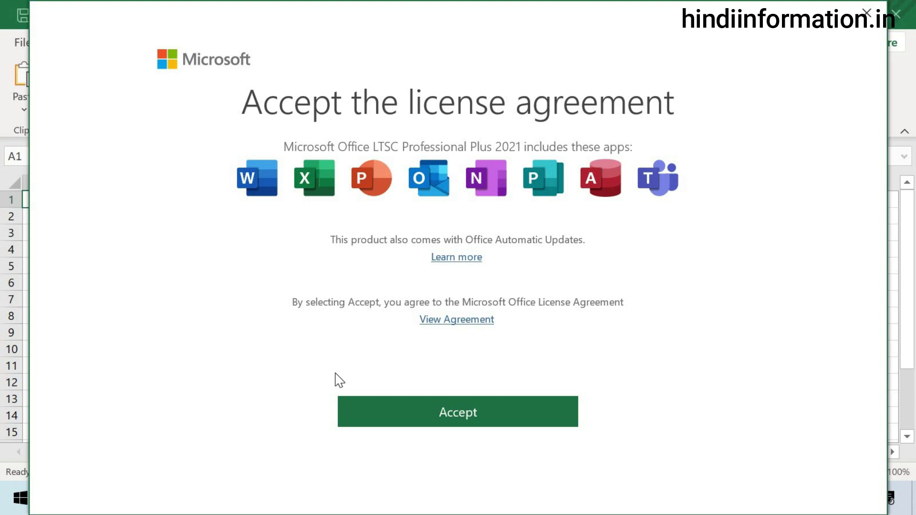
# Accept the Office license agreement and complete the privacy prompts with "Yes, send optional data" selected, dismissing the privacy notice
pyautogui.click(421, 424)
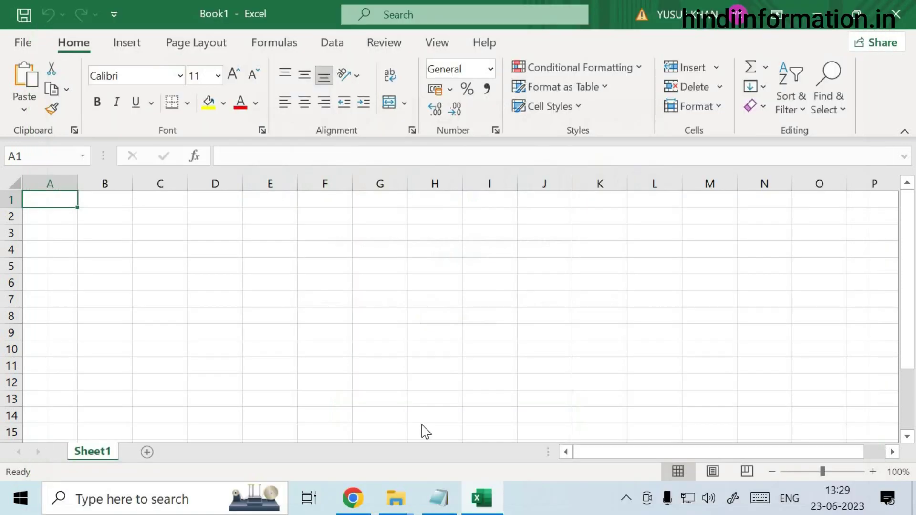
pyautogui.click(782, 445)
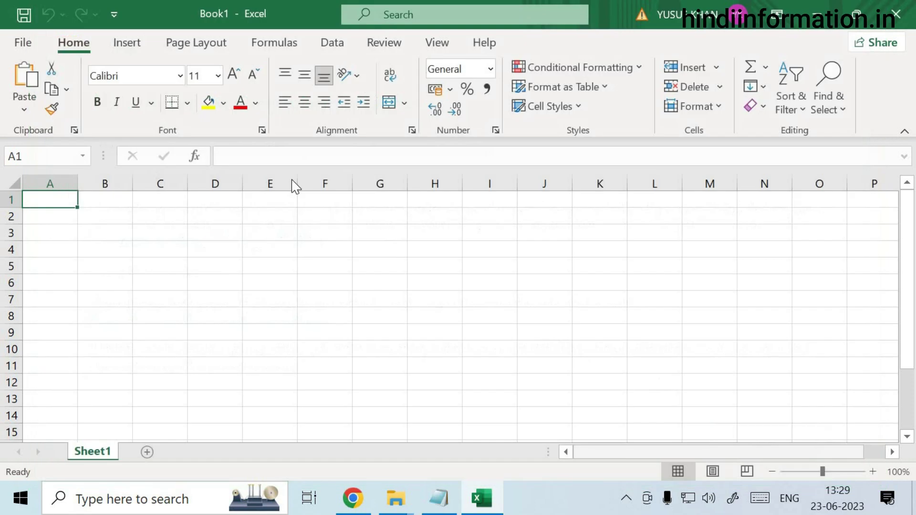
pyautogui.click(179, 241)
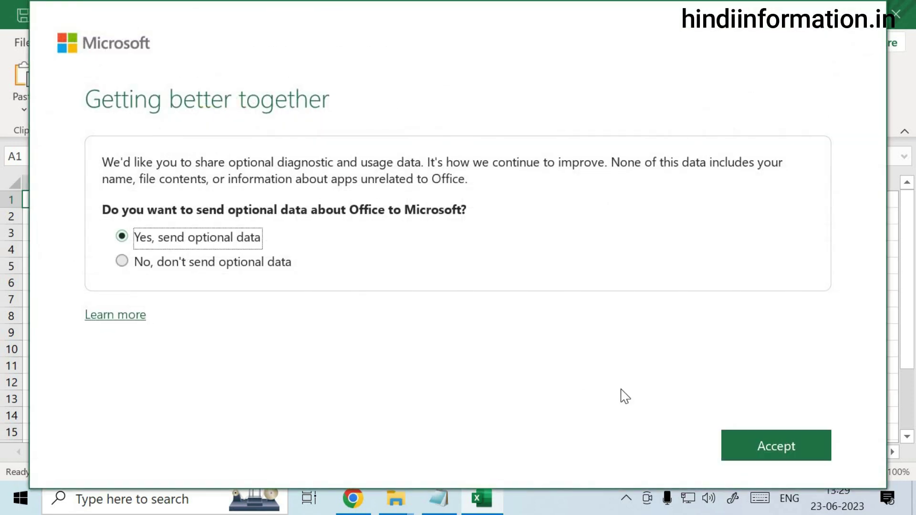
pyautogui.click(771, 444)
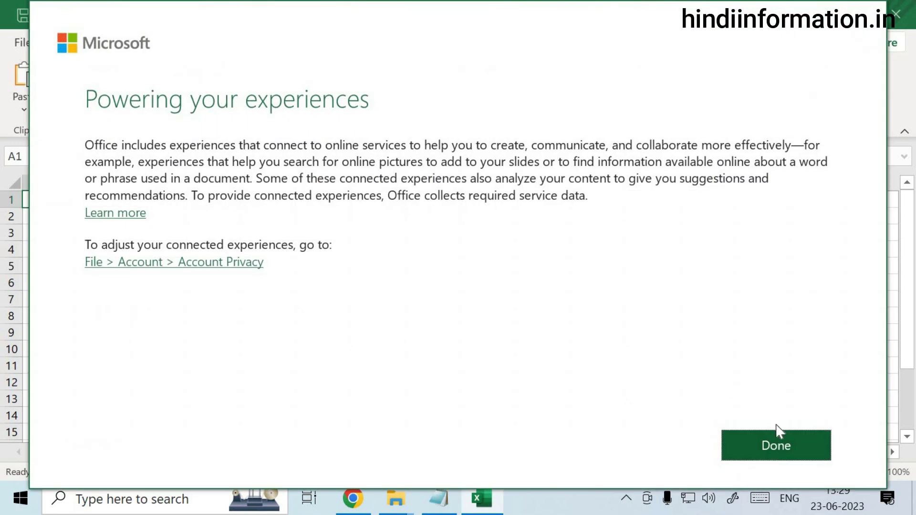
pyautogui.click(788, 442)
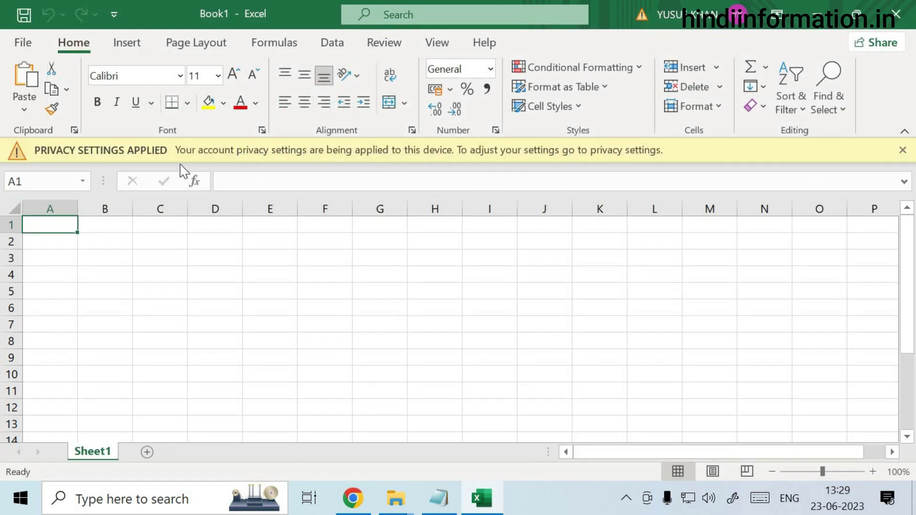
pyautogui.click(903, 150)
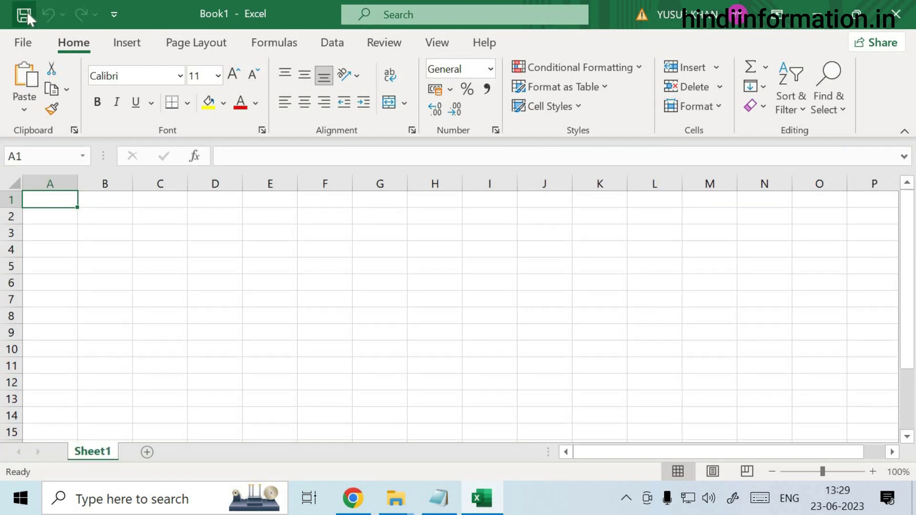
pyautogui.click(24, 40)
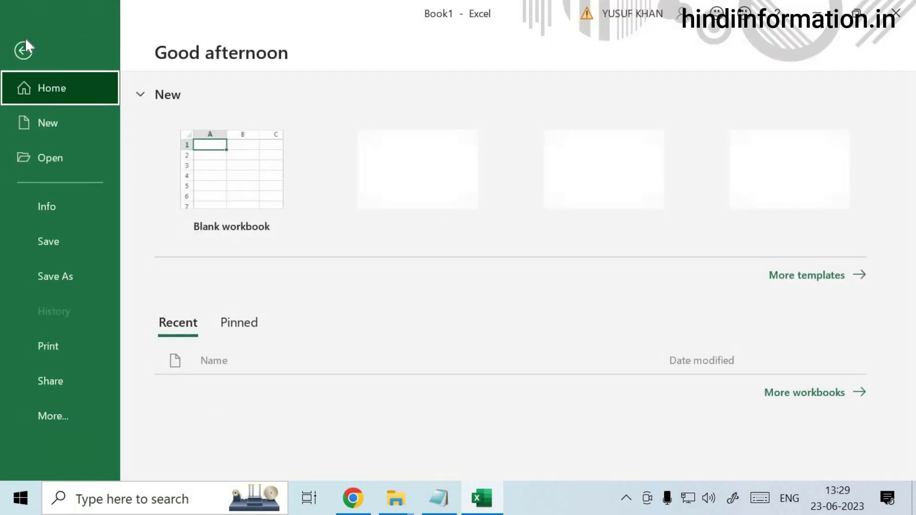
pyautogui.click(62, 418)
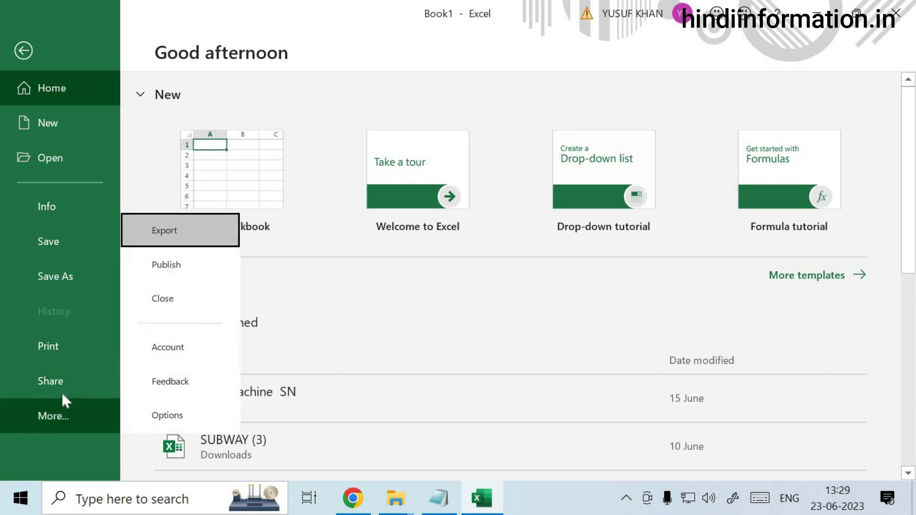
pyautogui.click(172, 347)
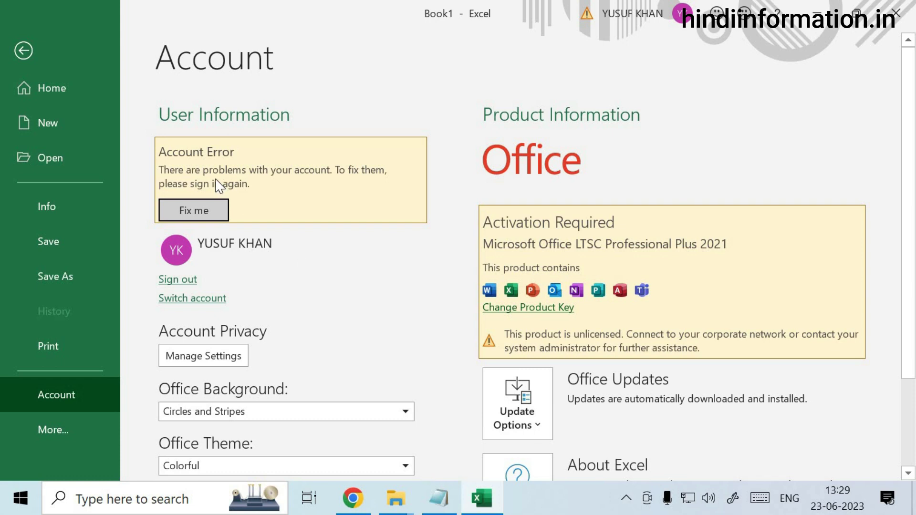
pyautogui.click(510, 309)
pyautogui.click(397, 319)
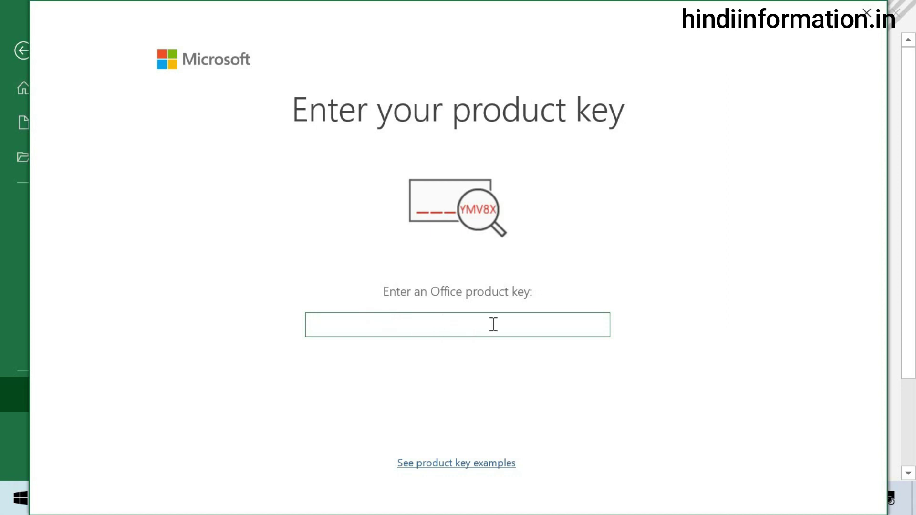
pyautogui.click(866, 12)
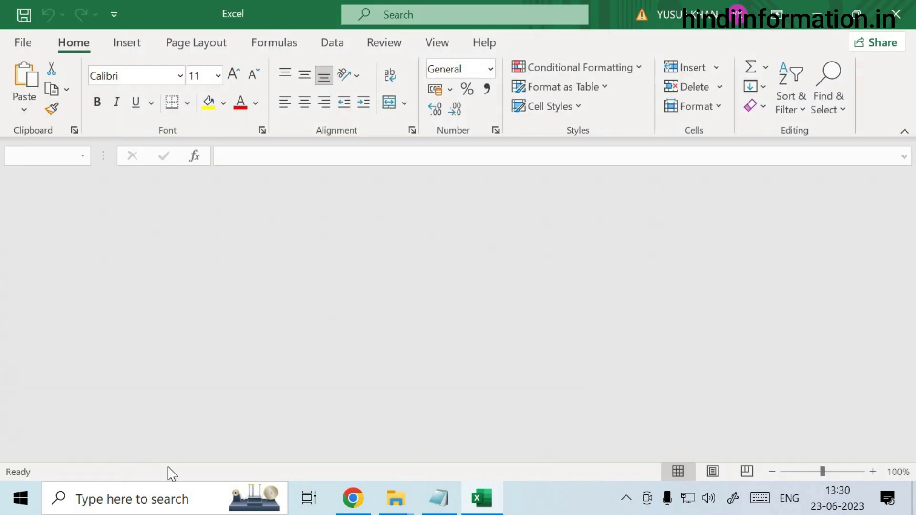
# Search Windows for Word and launch it
pyautogui.click(150, 499)
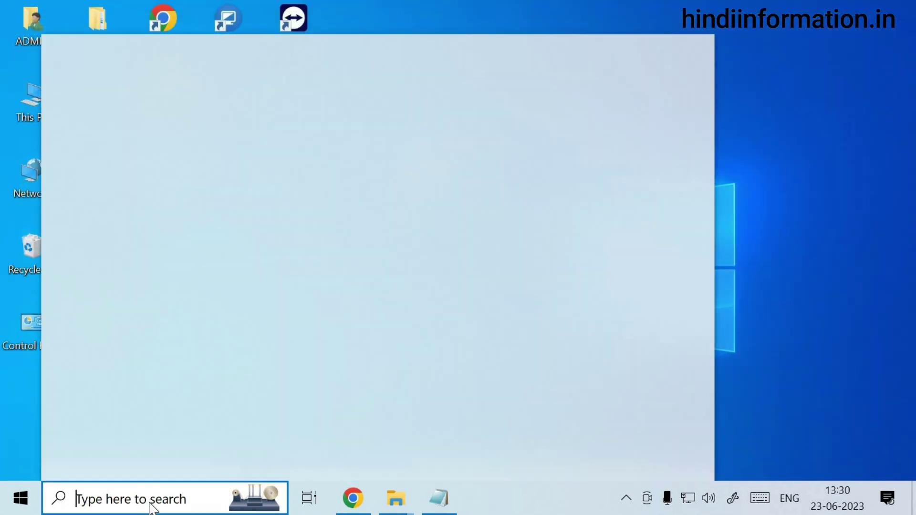
pyautogui.write('w')
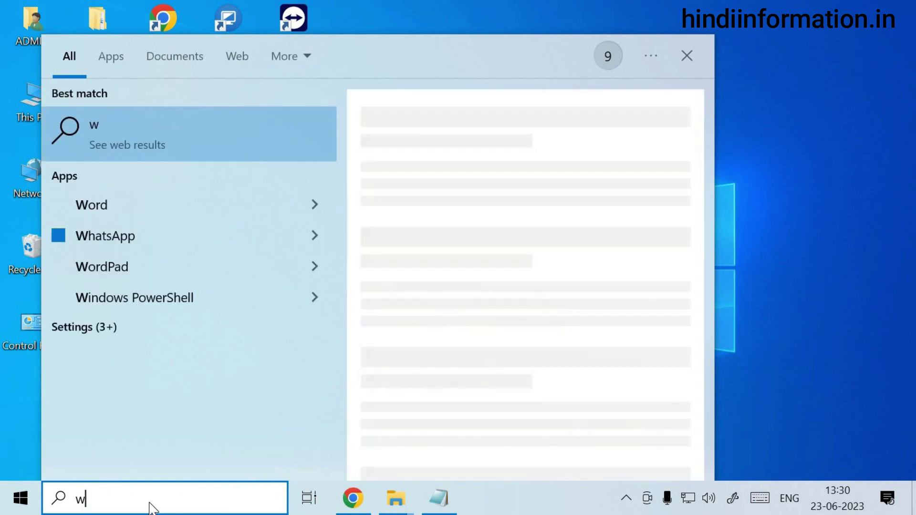
pyautogui.write('o')
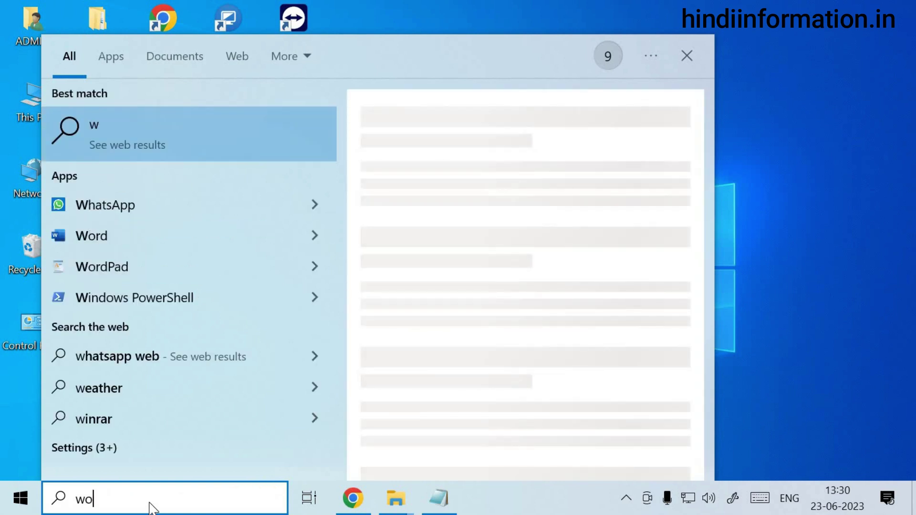
pyautogui.write('rd')
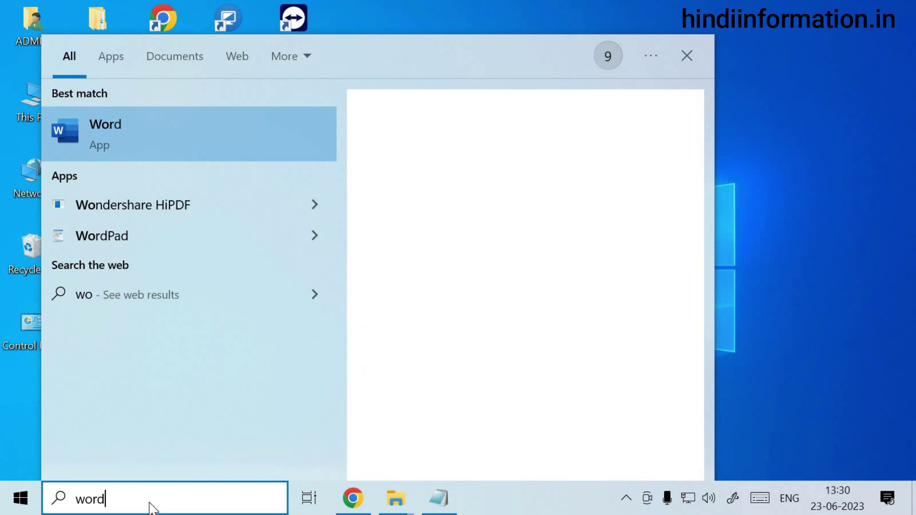
pyautogui.click(147, 122)
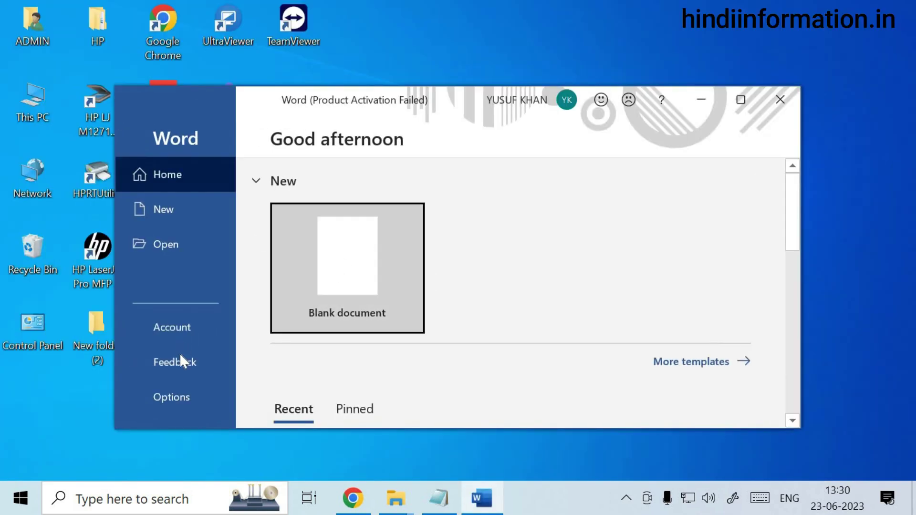
pyautogui.click(205, 320)
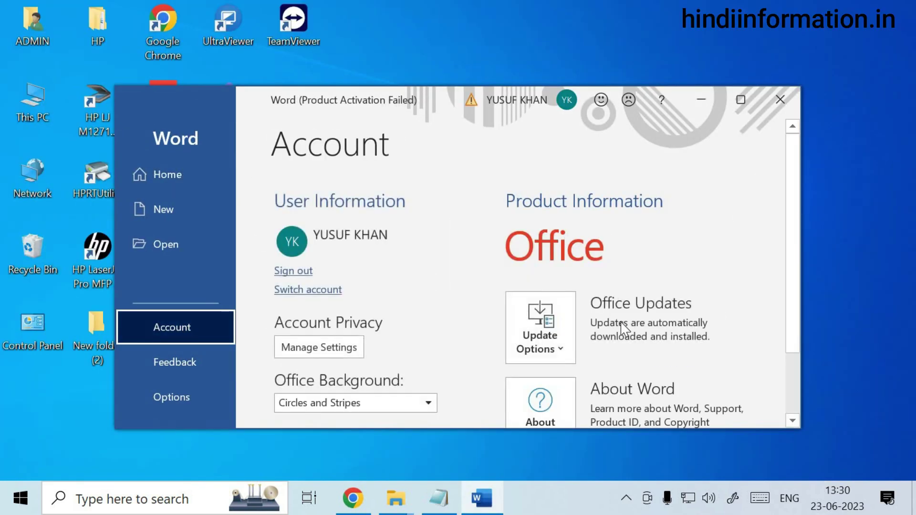
pyautogui.scroll(-1, 622, 329)
pyautogui.click(740, 99)
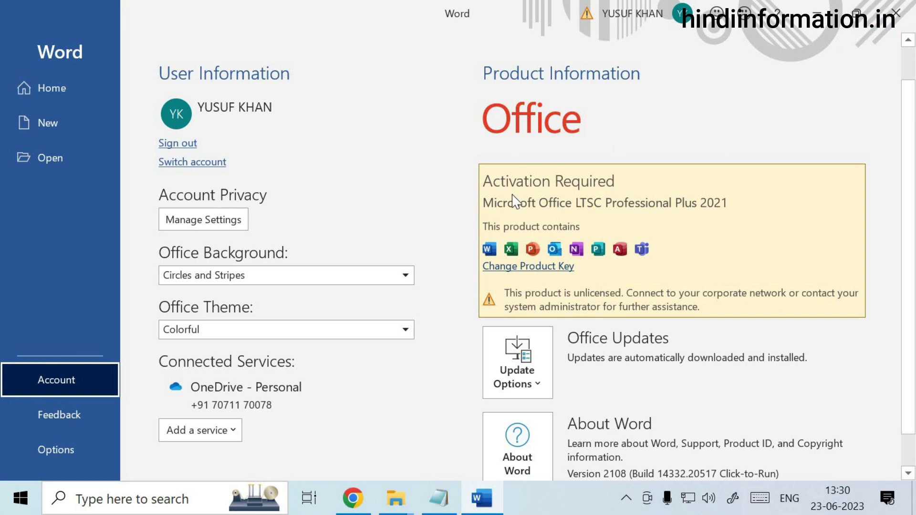
pyautogui.press('Escape')
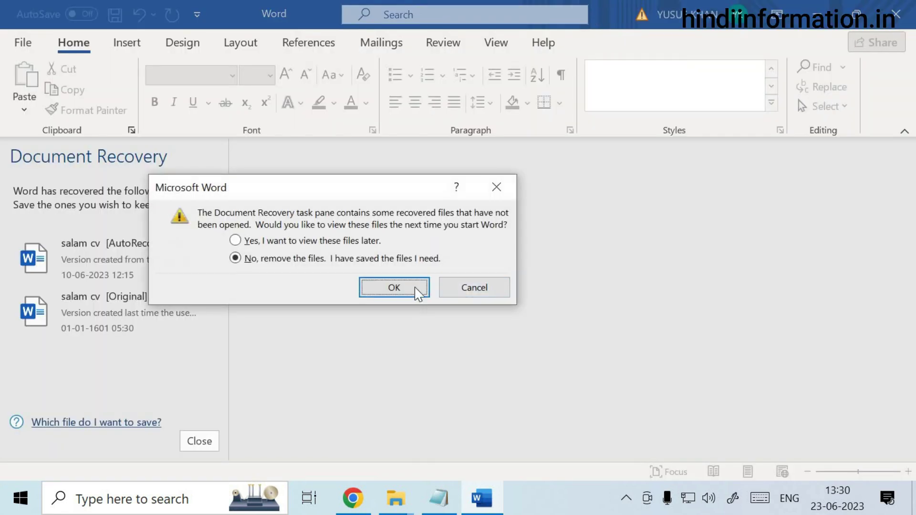